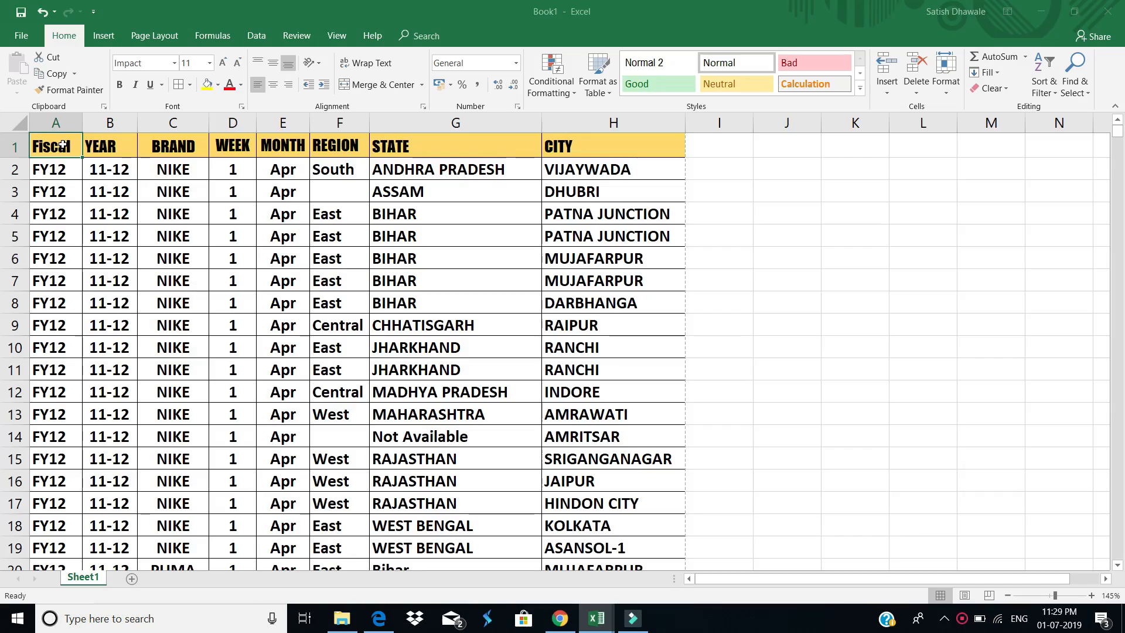
key(ctrl+p)
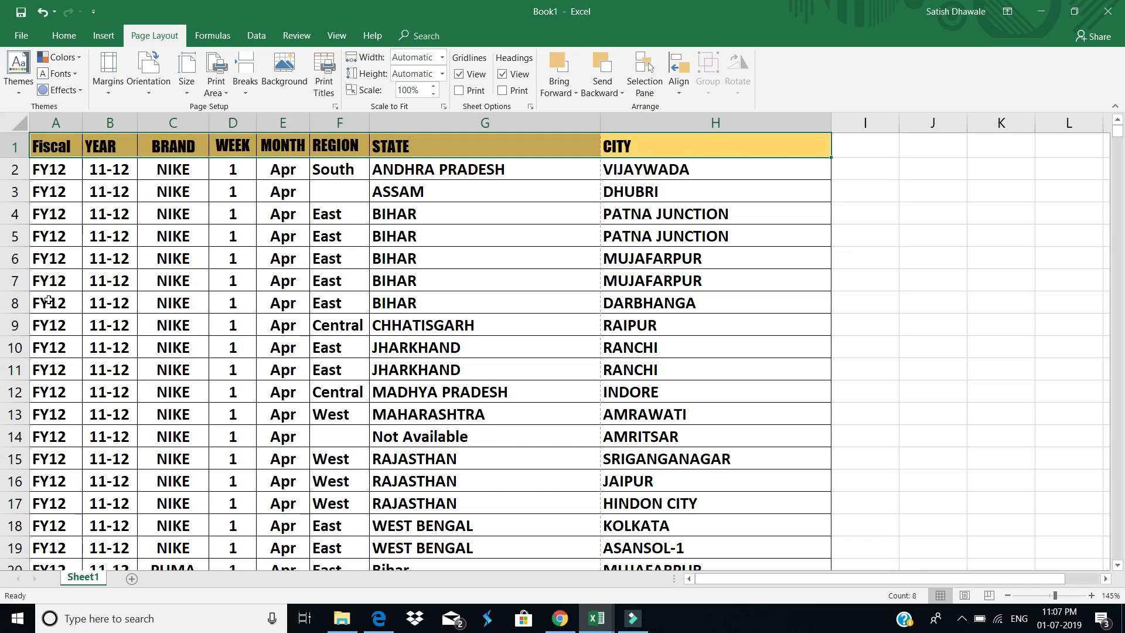
mouse_move(56, 303)
mouse_down()
mouse_move(112, 351)
mouse_move(586, 459)
mouse_move(679, 453)
mouse_up()
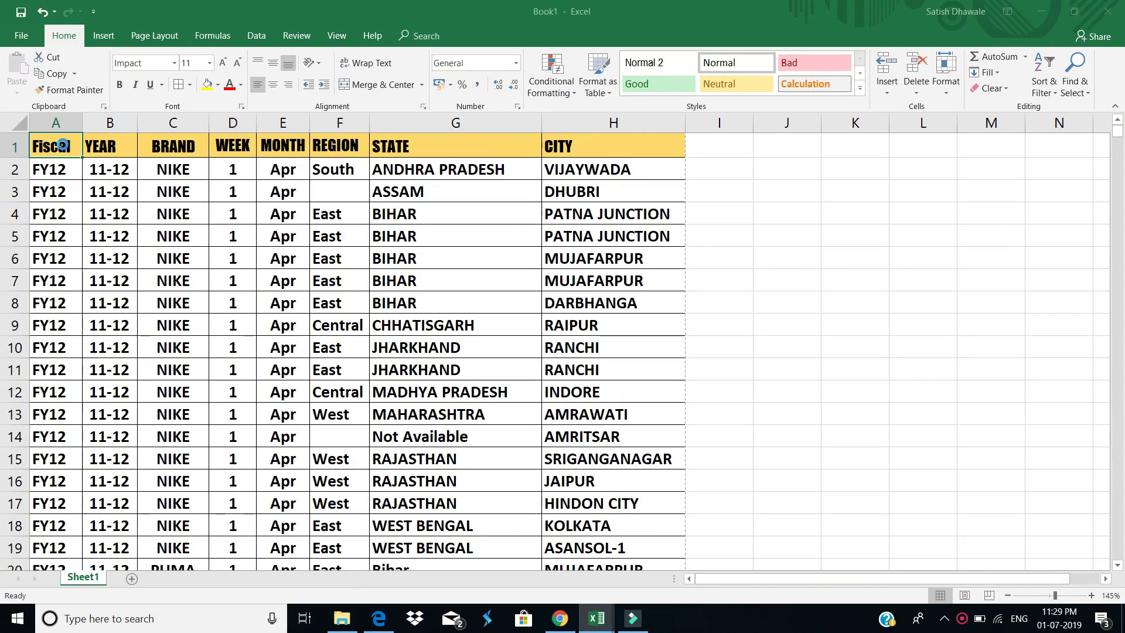
Check the print preview of the sheet without any logo, and return to the worksheet
key(ctrl+p)
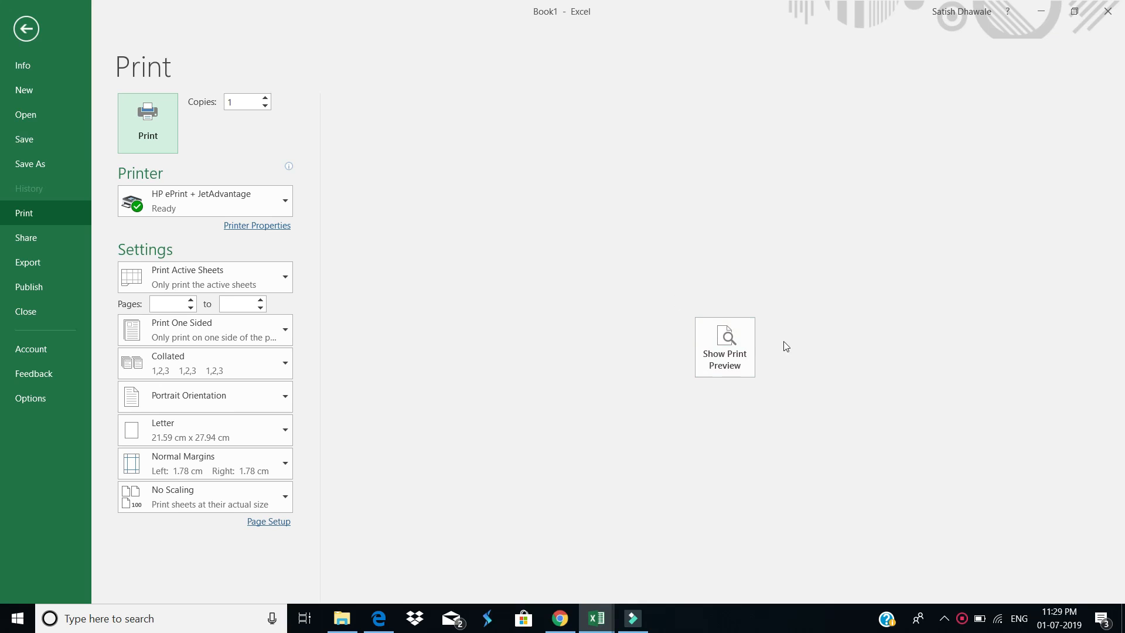
click(745, 346)
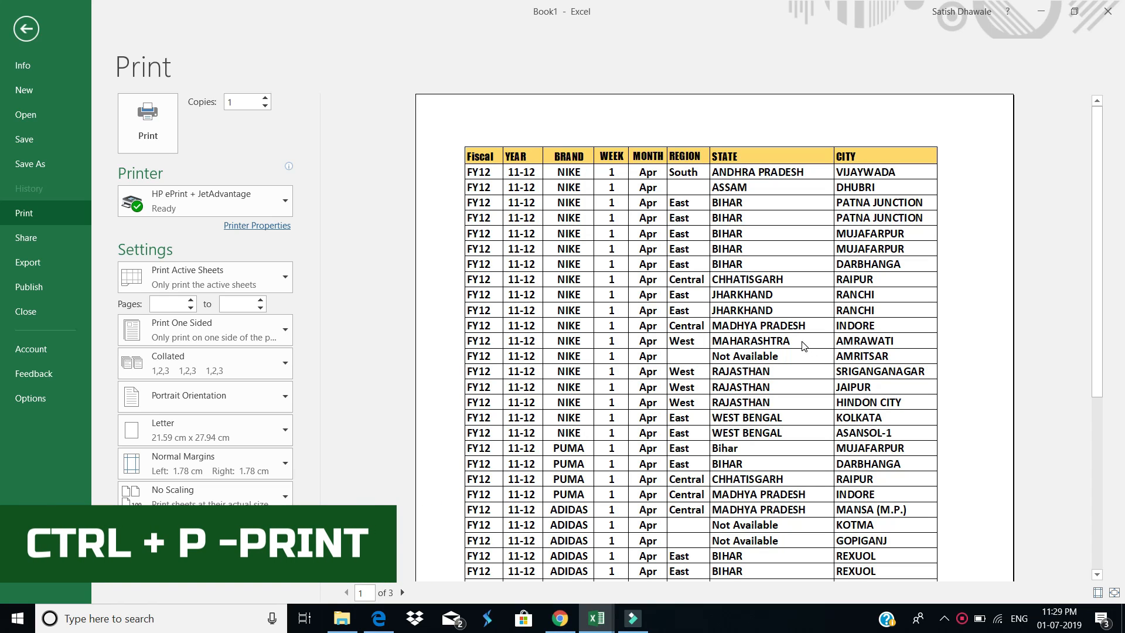
key(Escape)
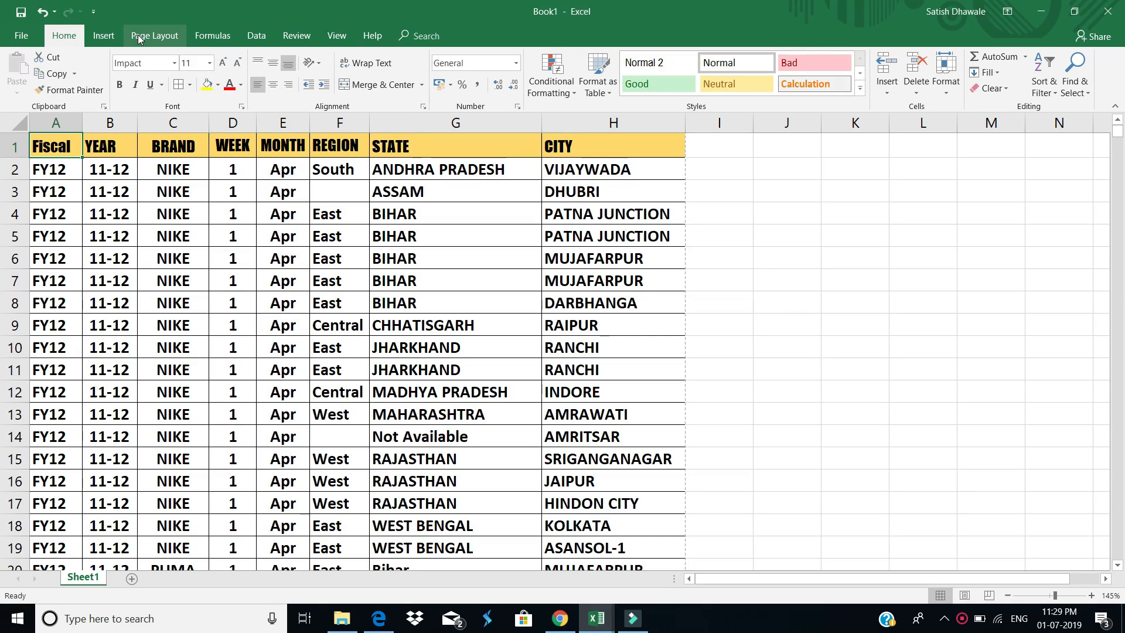
Set the picture "unnamed" from the LOGOS folder as the sheet background, working offline to choose the file
click(150, 36)
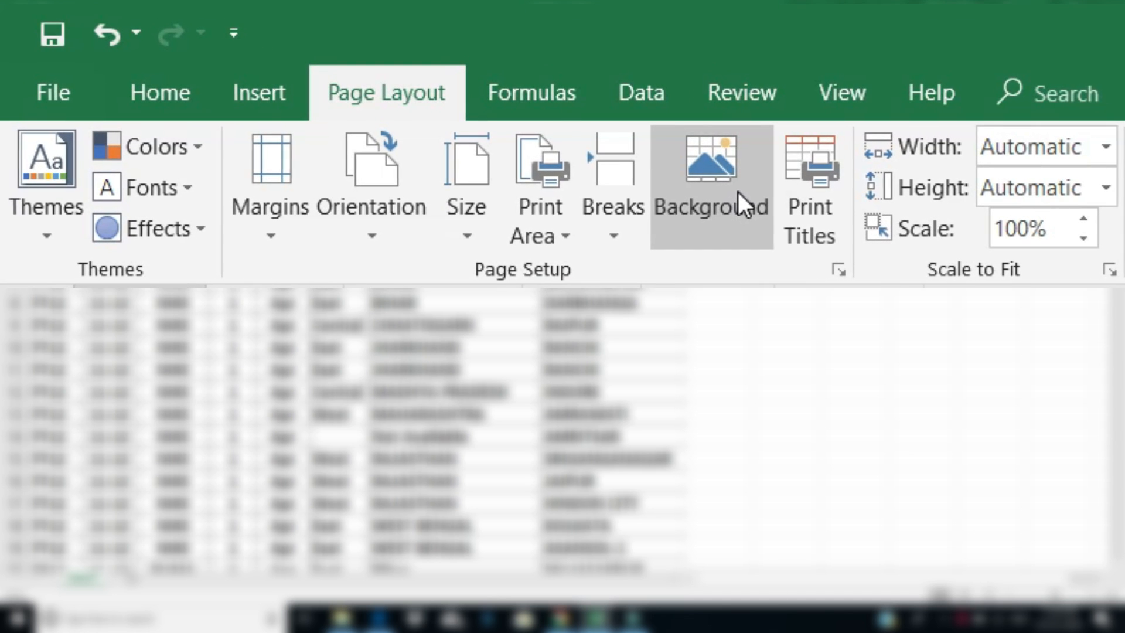
click(718, 189)
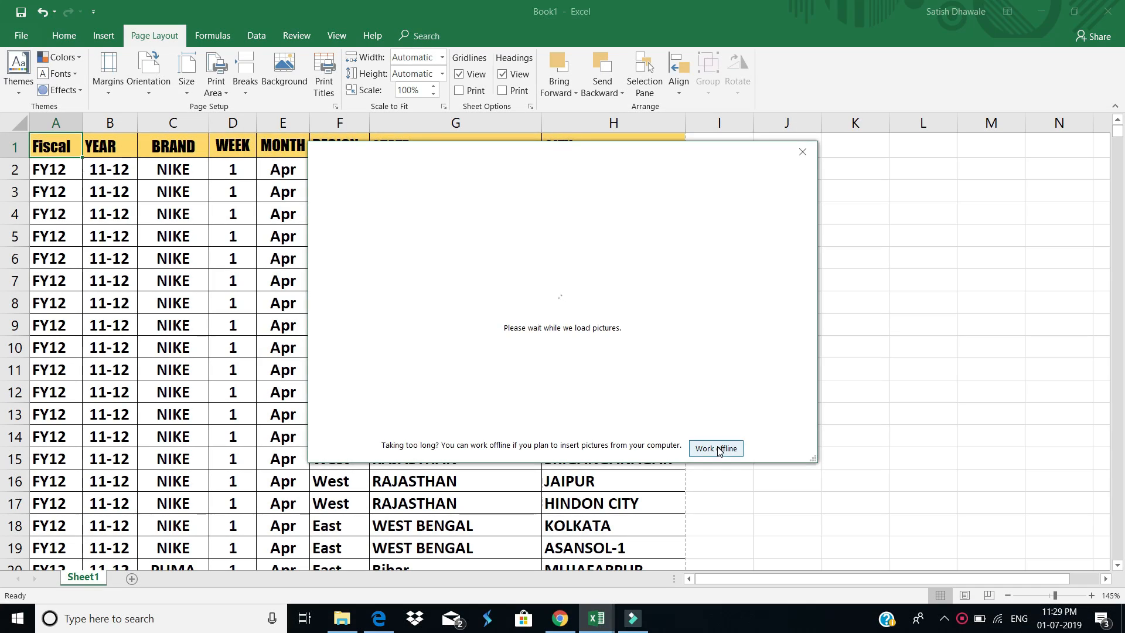
click(717, 449)
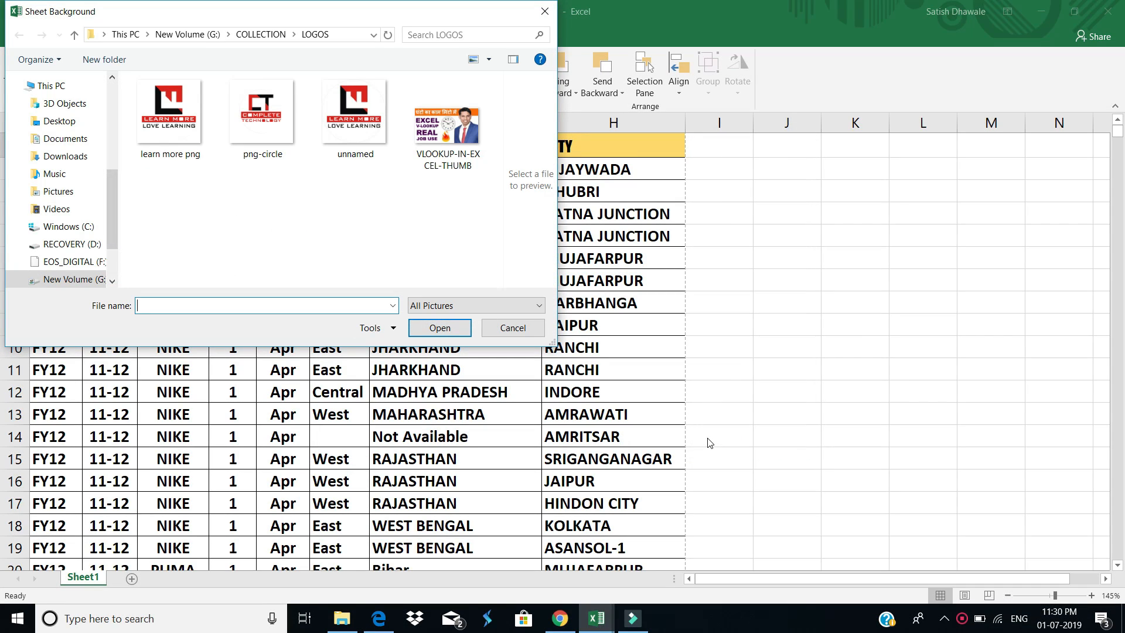
drag(267, 20, 496, 157)
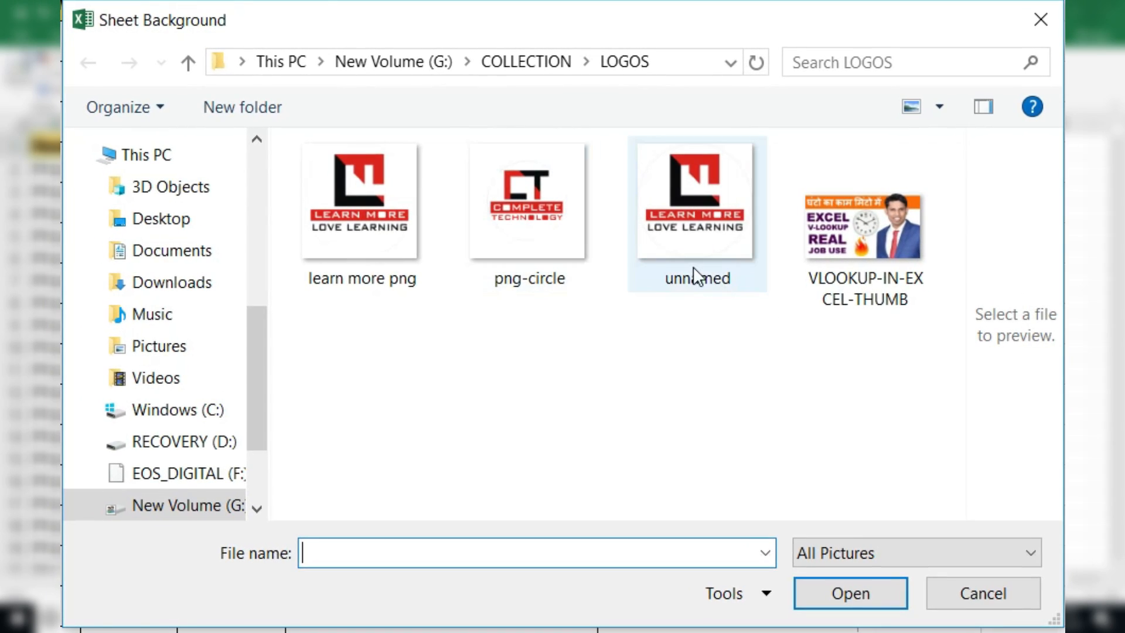
click(682, 227)
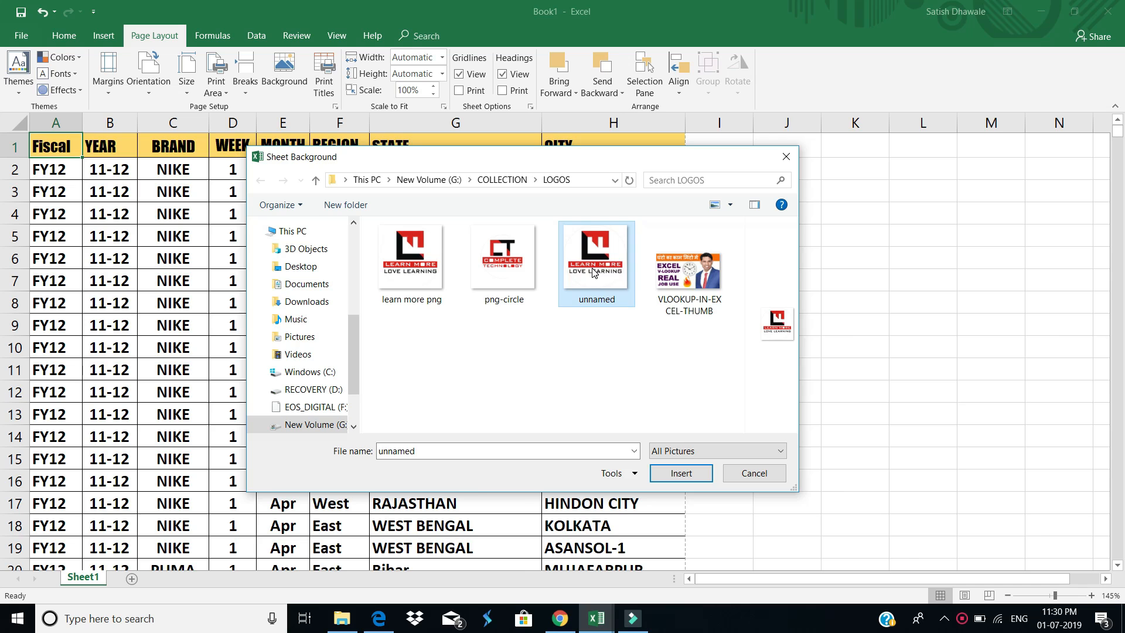
double_click(594, 272)
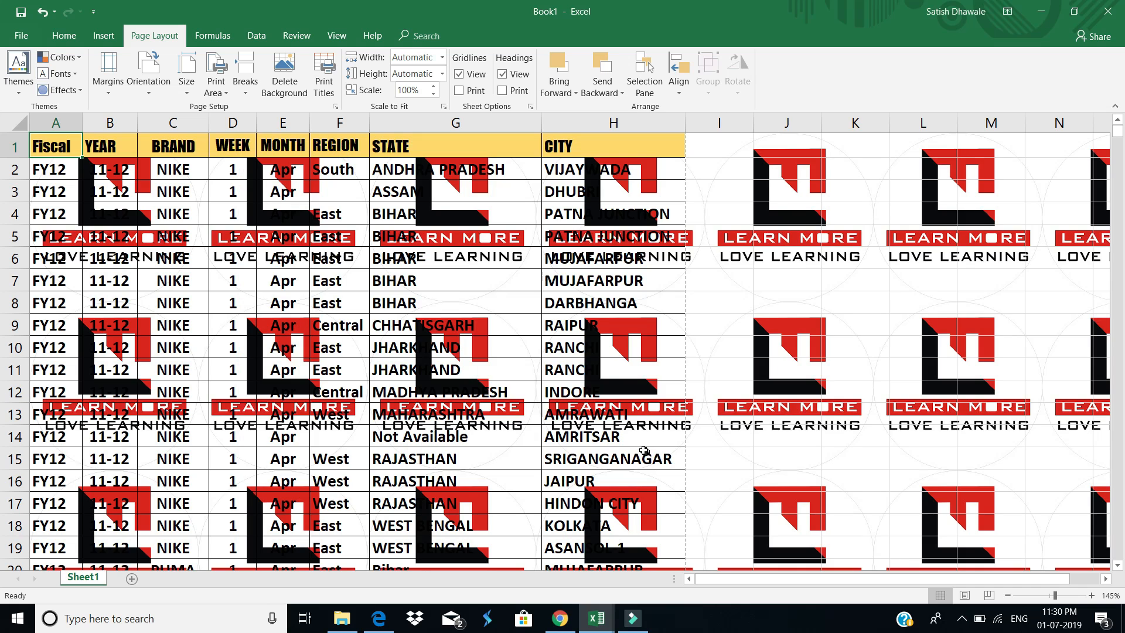
Check in the print preview whether the background logo will be printed, and return to the worksheet
click(60, 235)
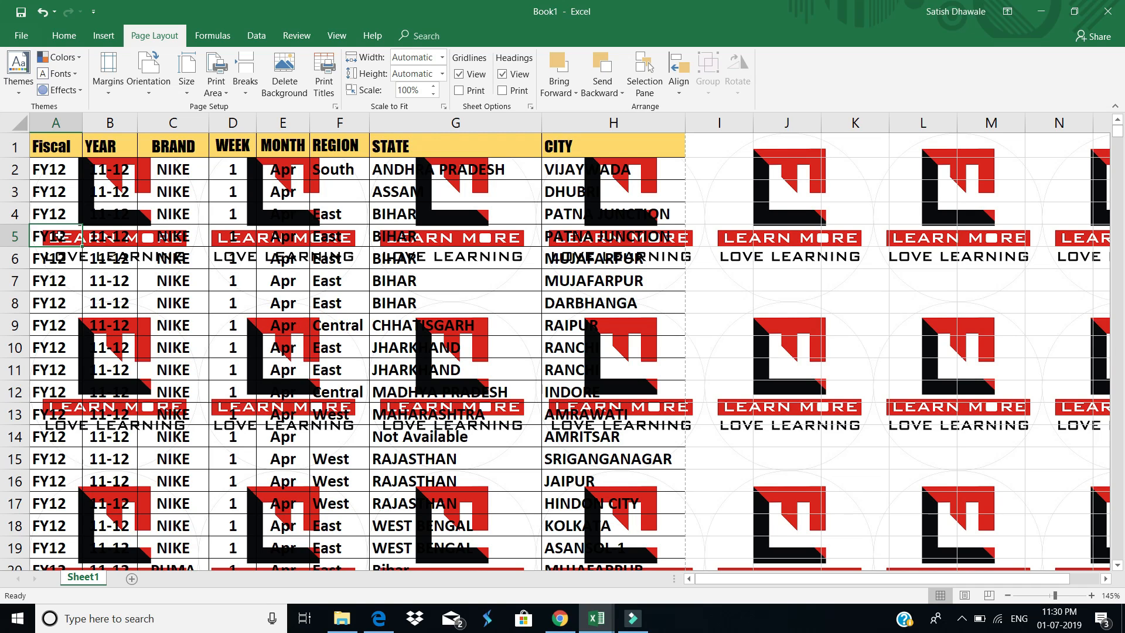
key(ctrl+p)
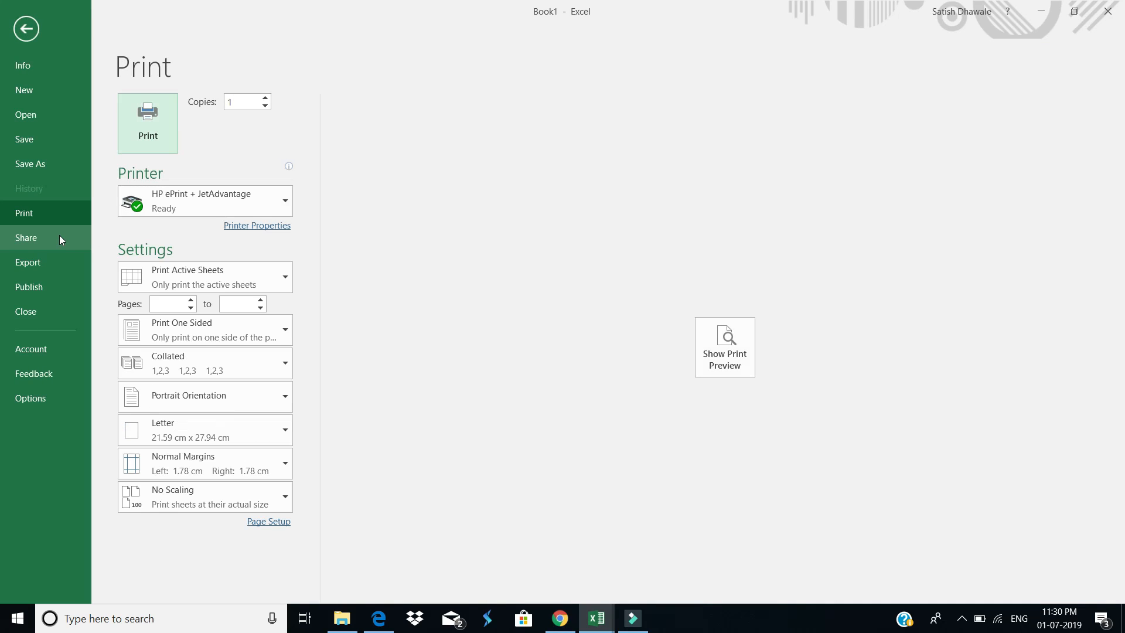
click(739, 352)
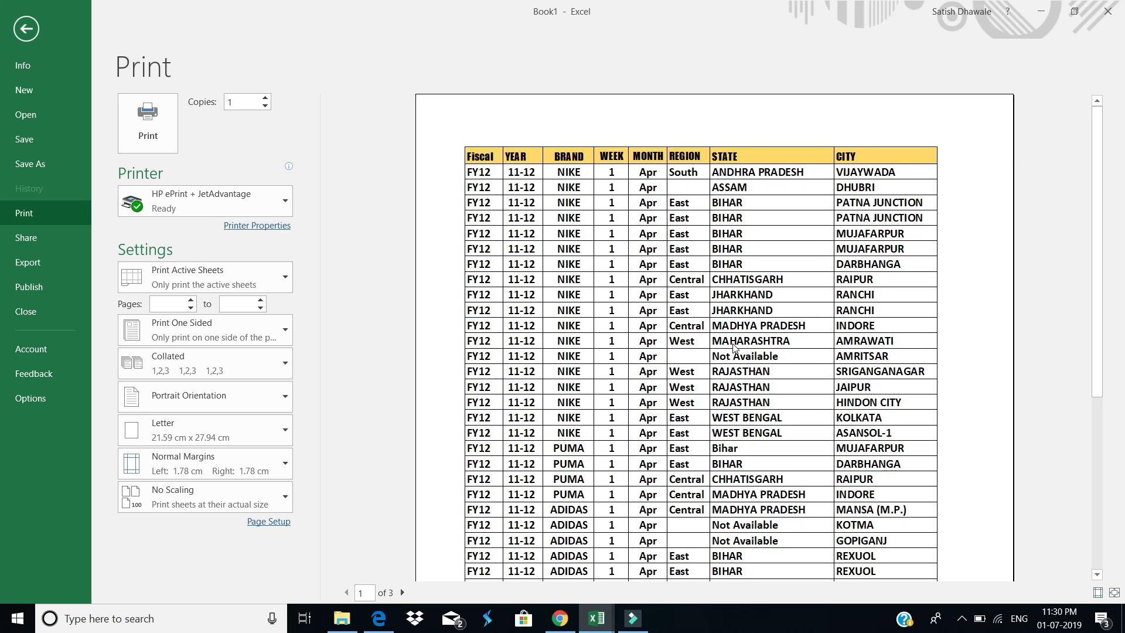
key(Escape)
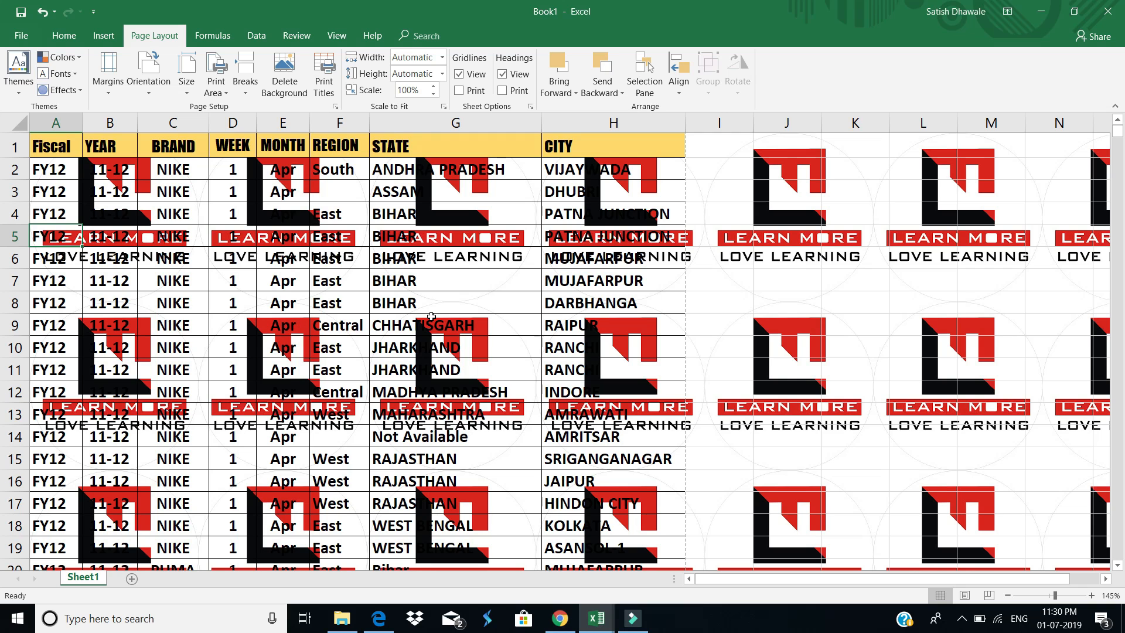
key(ctrl+p)
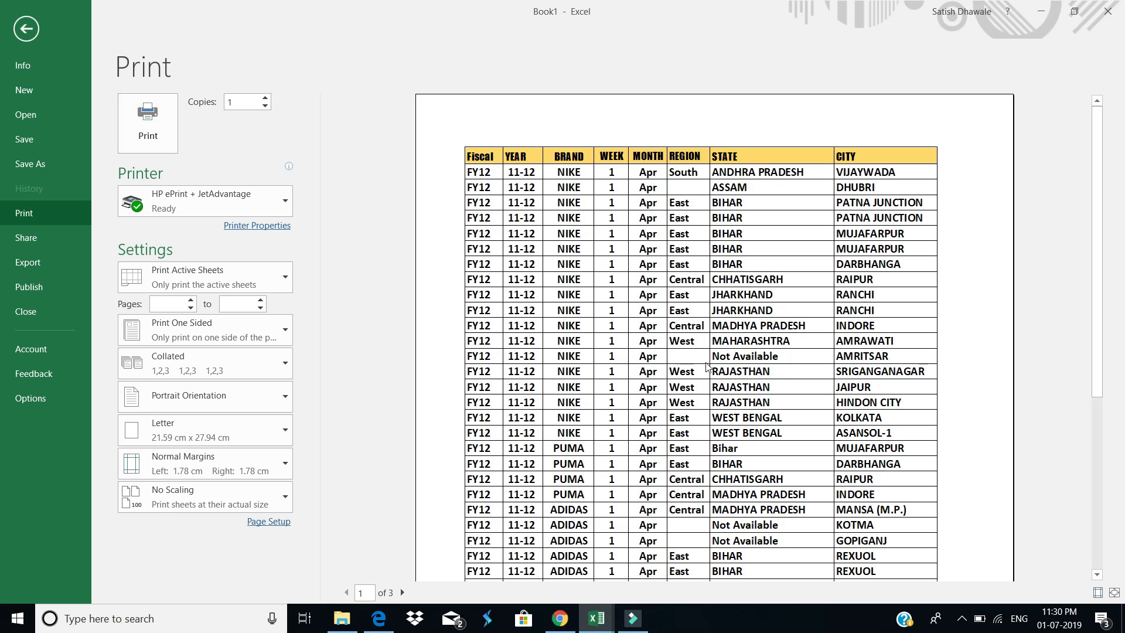
key(Escape)
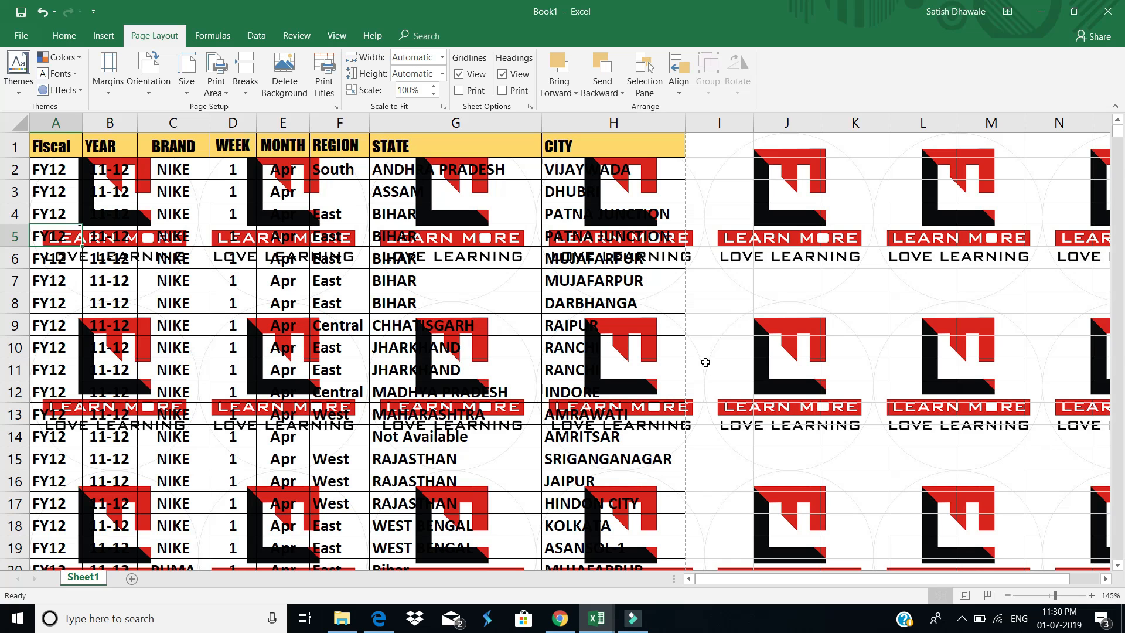
Delete the logo background from the sheet and select cell A1
click(287, 79)
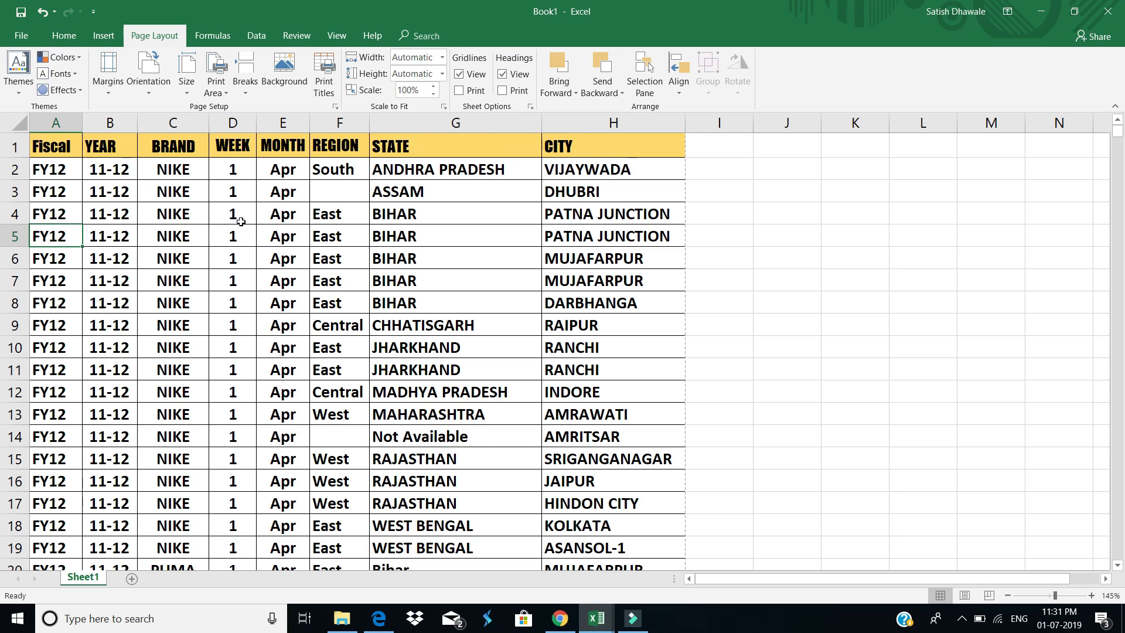
click(52, 150)
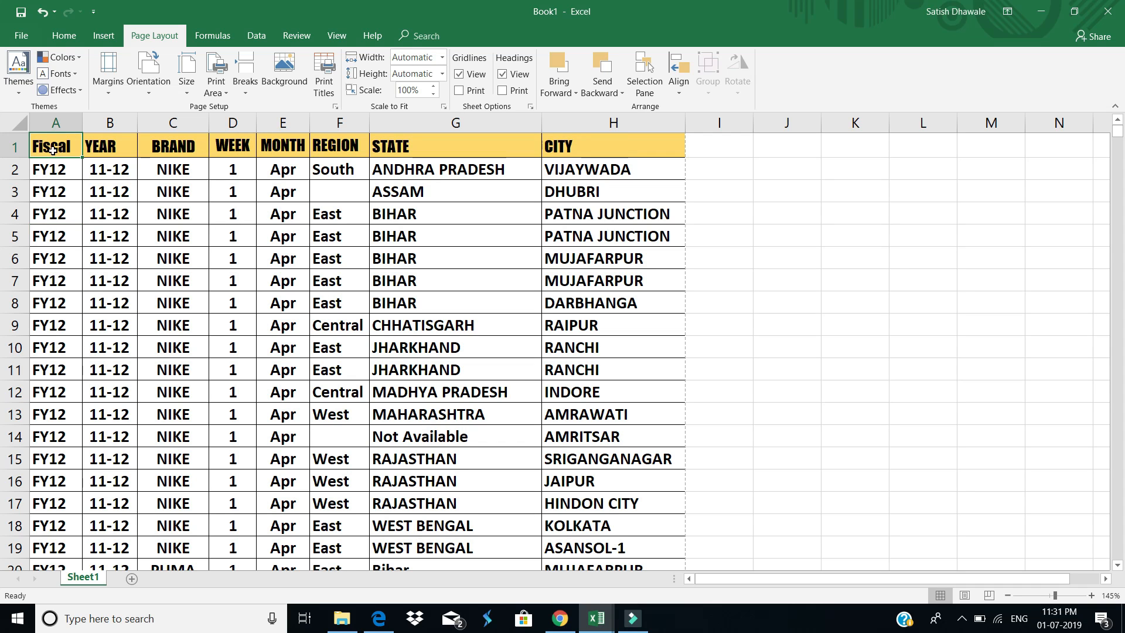
Add a header to the sheet and place the cursor in its center section
click(100, 37)
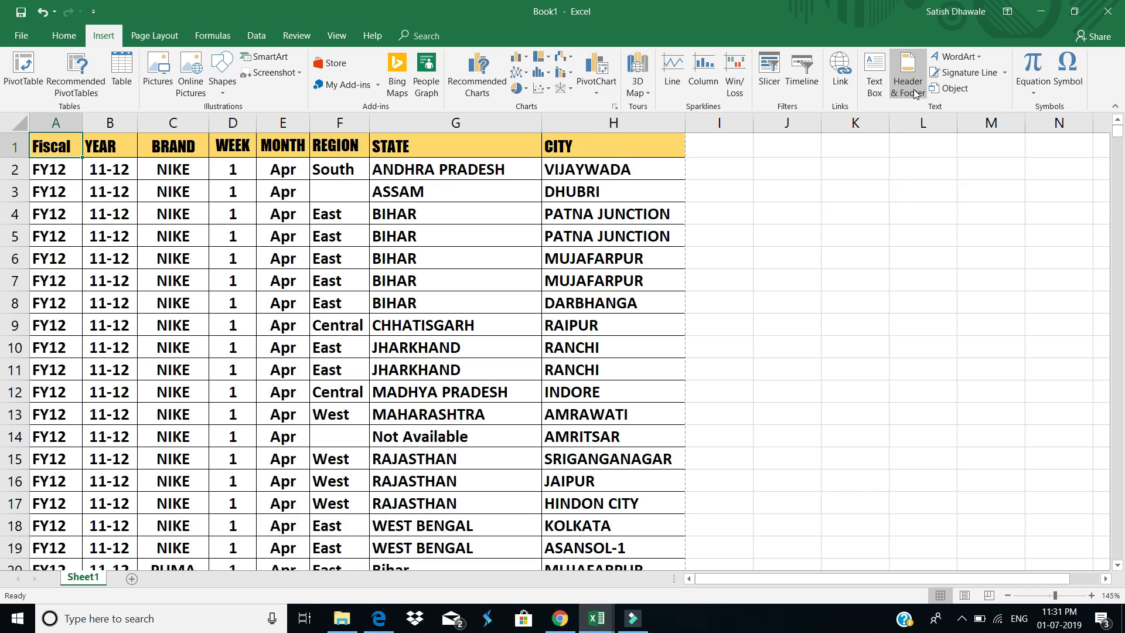
key(super+plus)
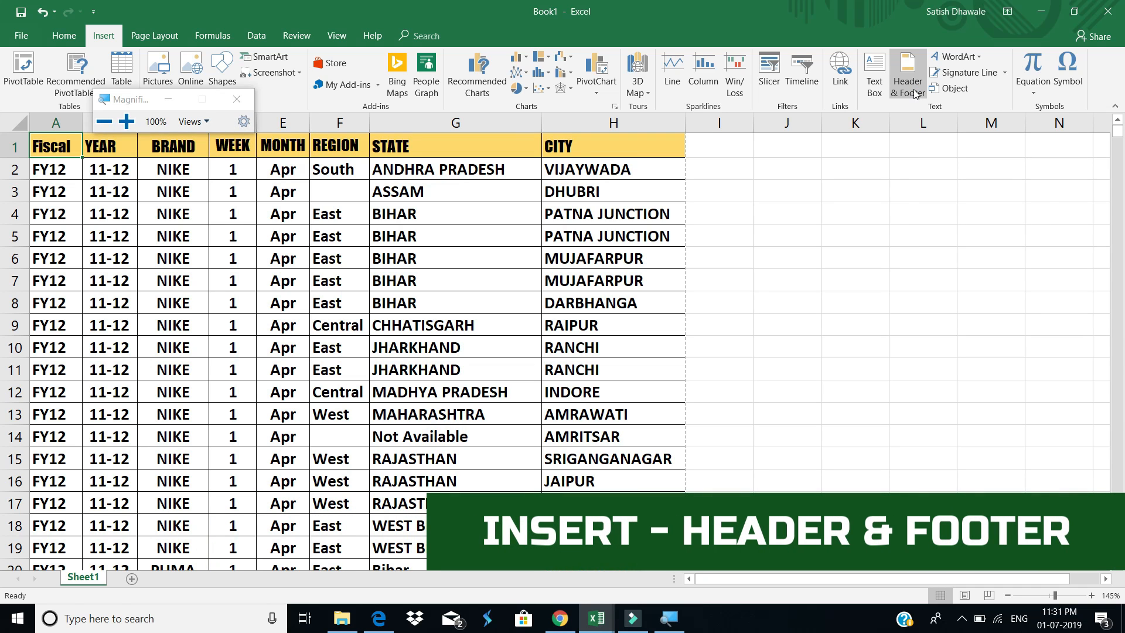
key(super+plus)
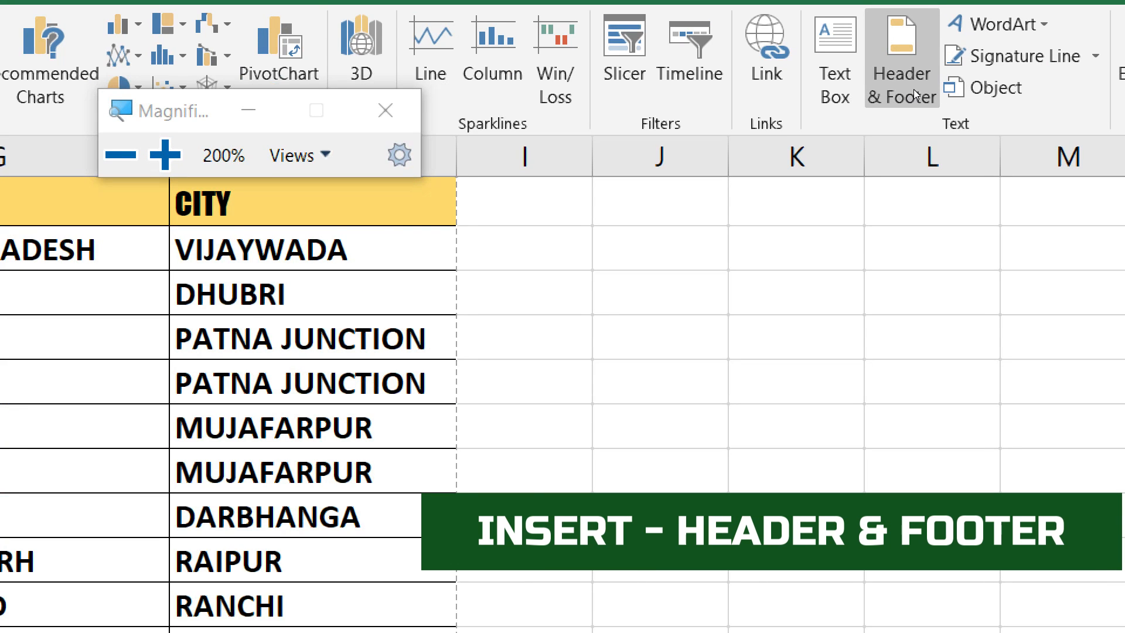
key(super+minus)
key(super+plus)
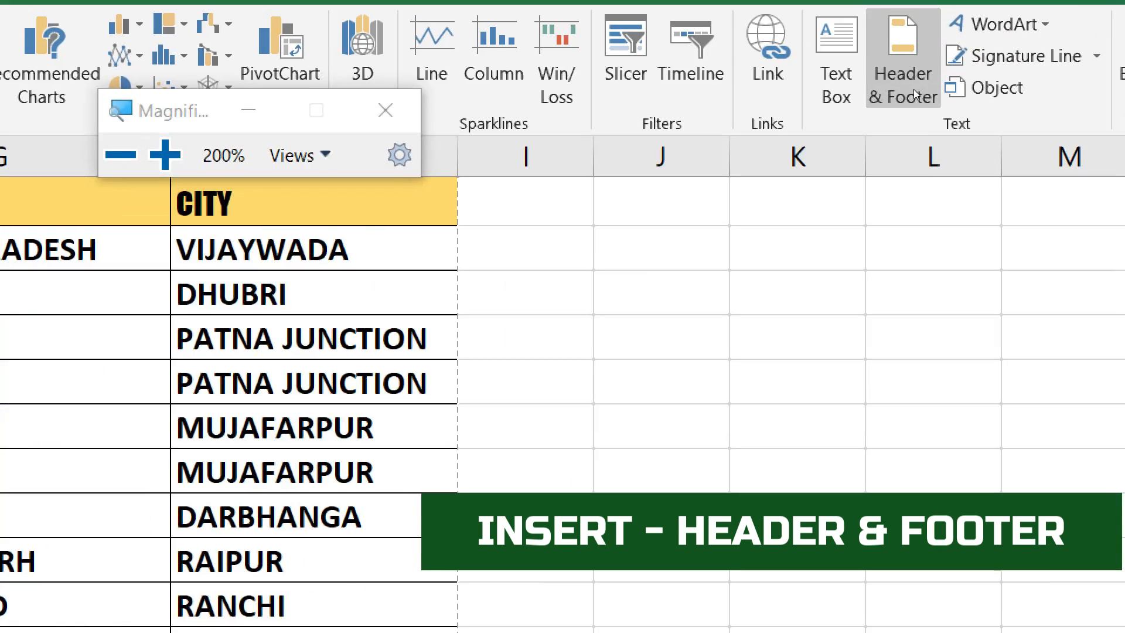
key(super+minus)
click(910, 89)
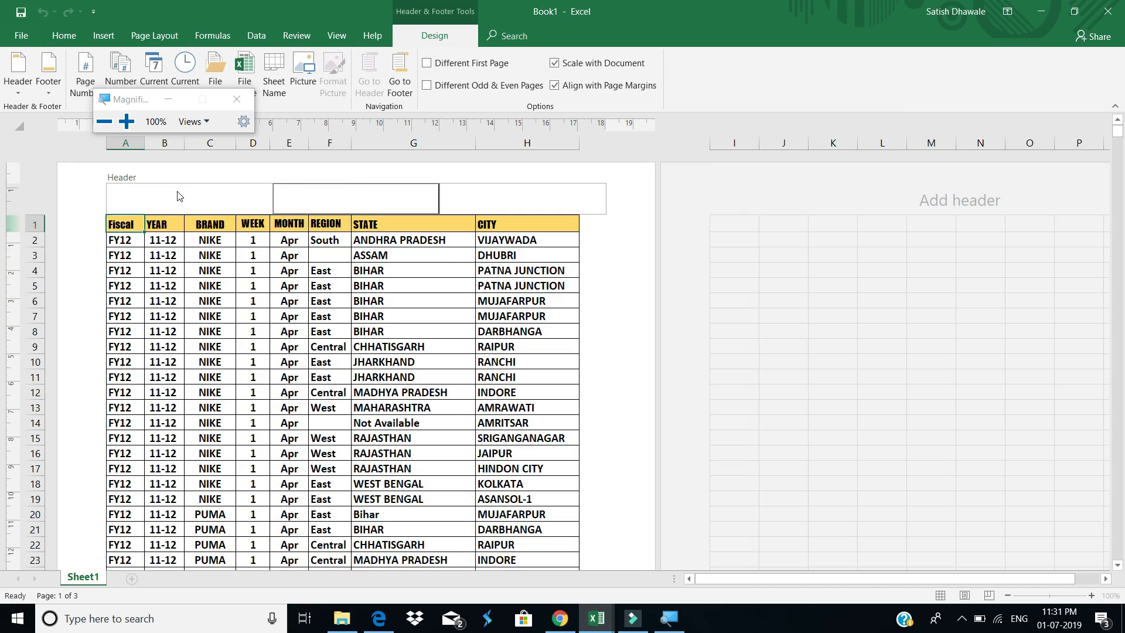
click(212, 193)
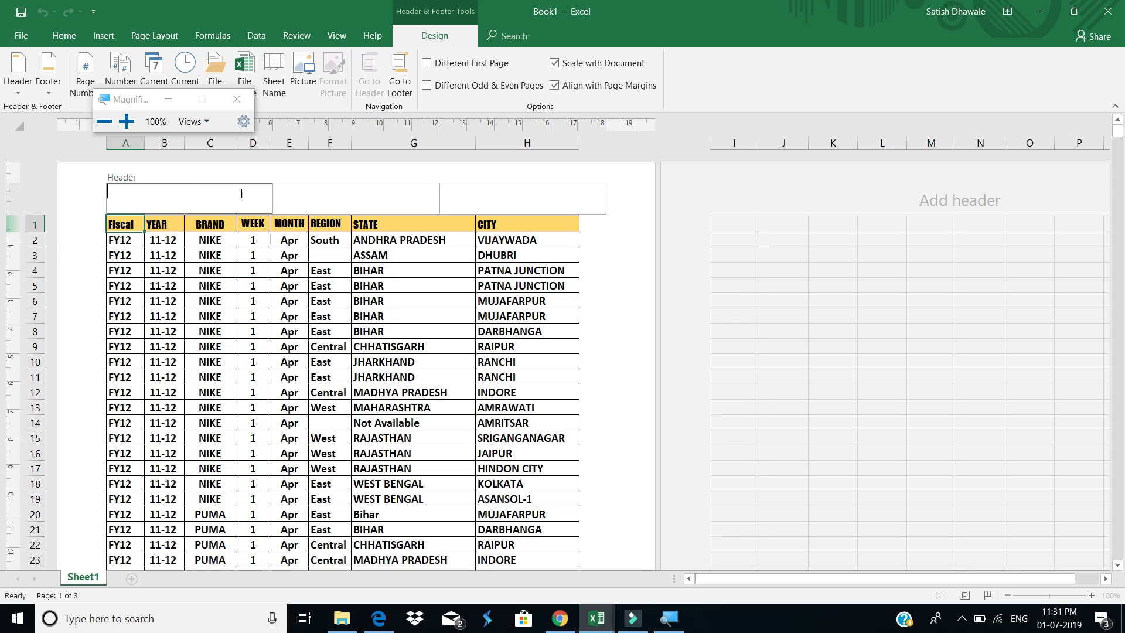
click(511, 197)
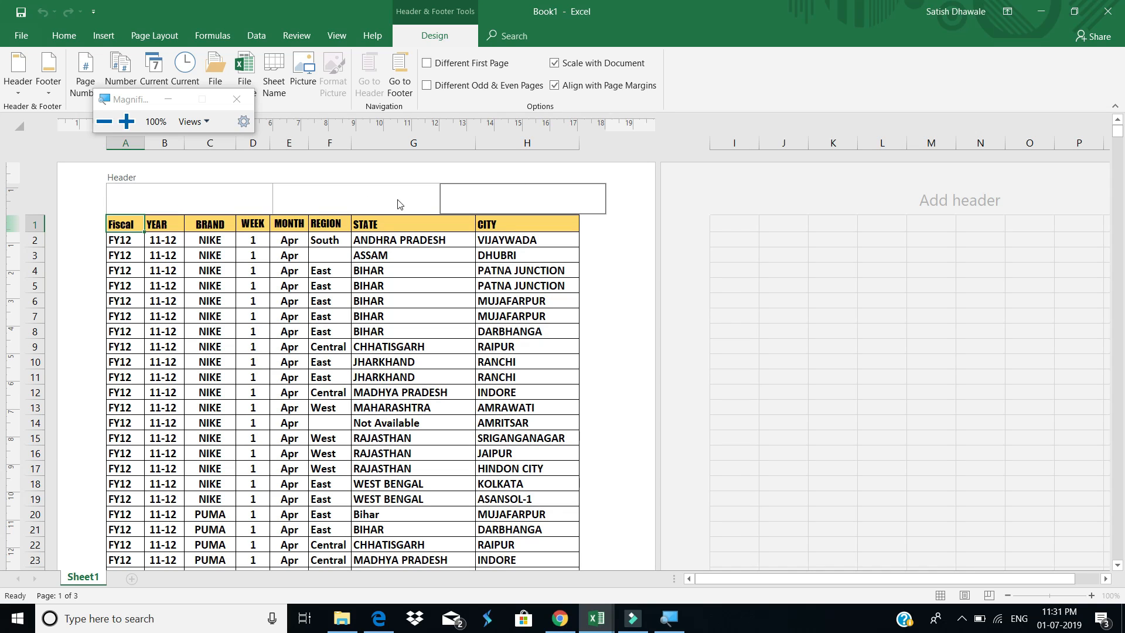
click(373, 196)
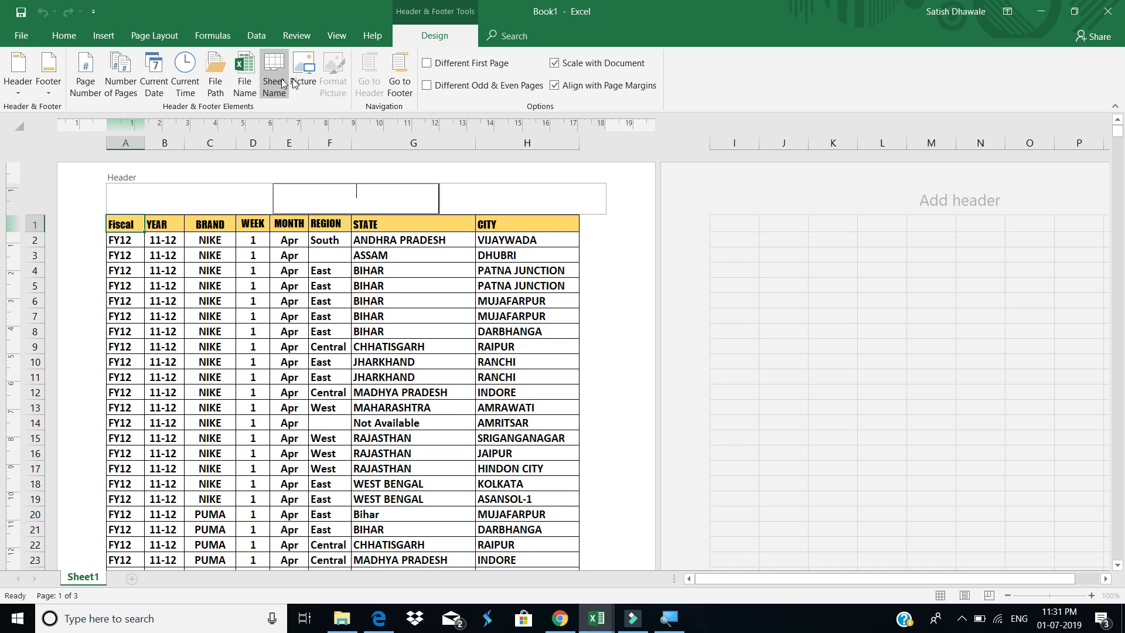
Insert the picture "unnamed" from the LOGOS folder into the center section of the header
click(308, 84)
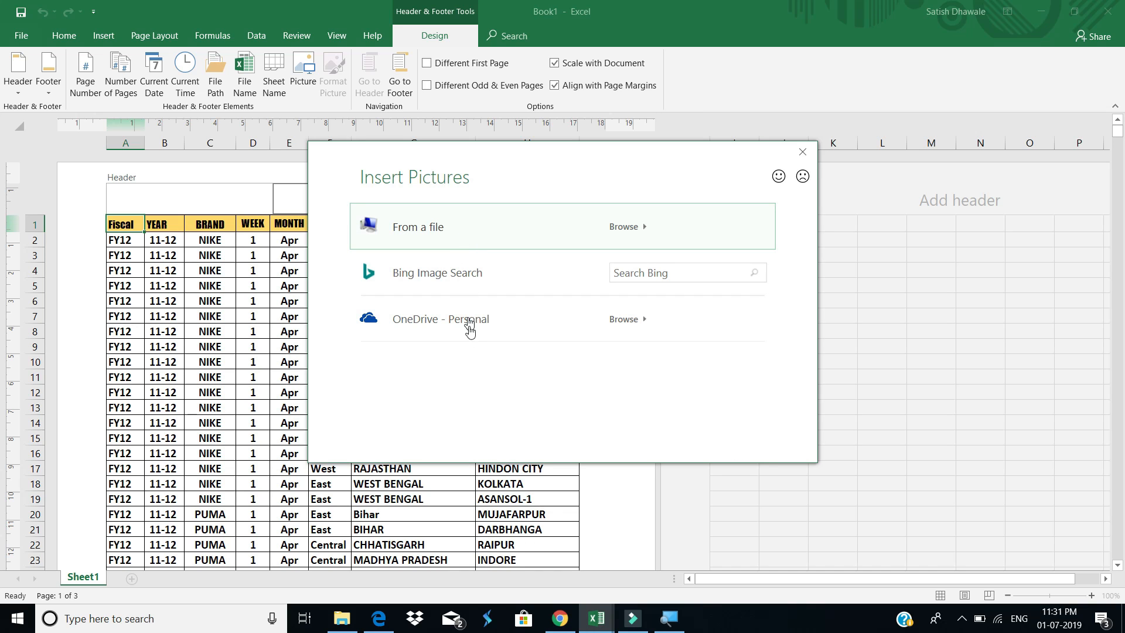
click(452, 234)
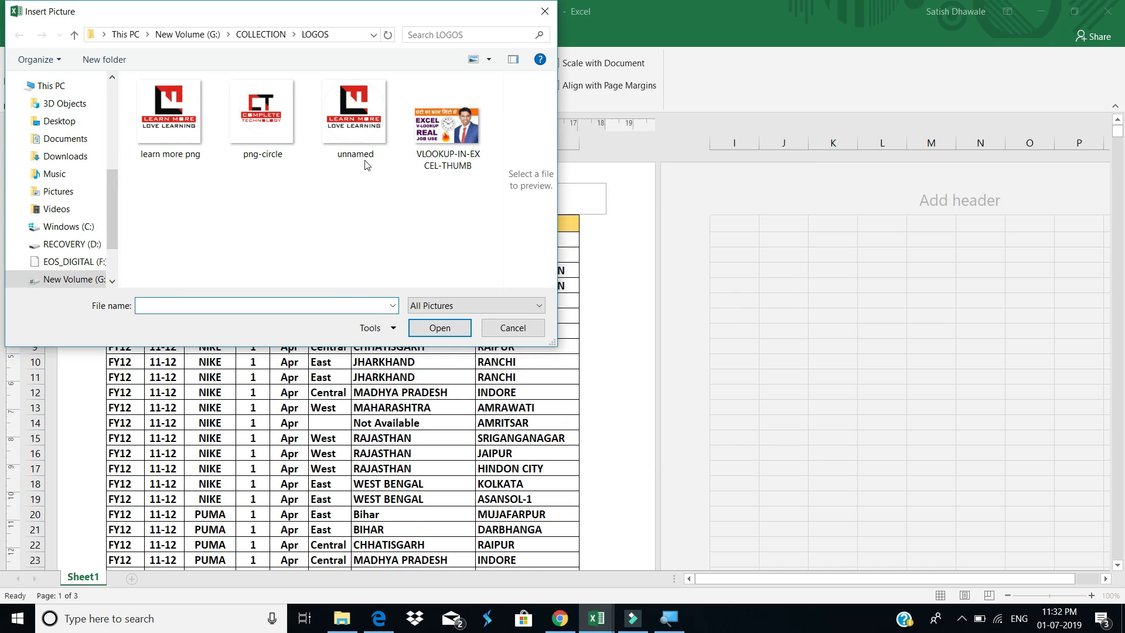
click(348, 125)
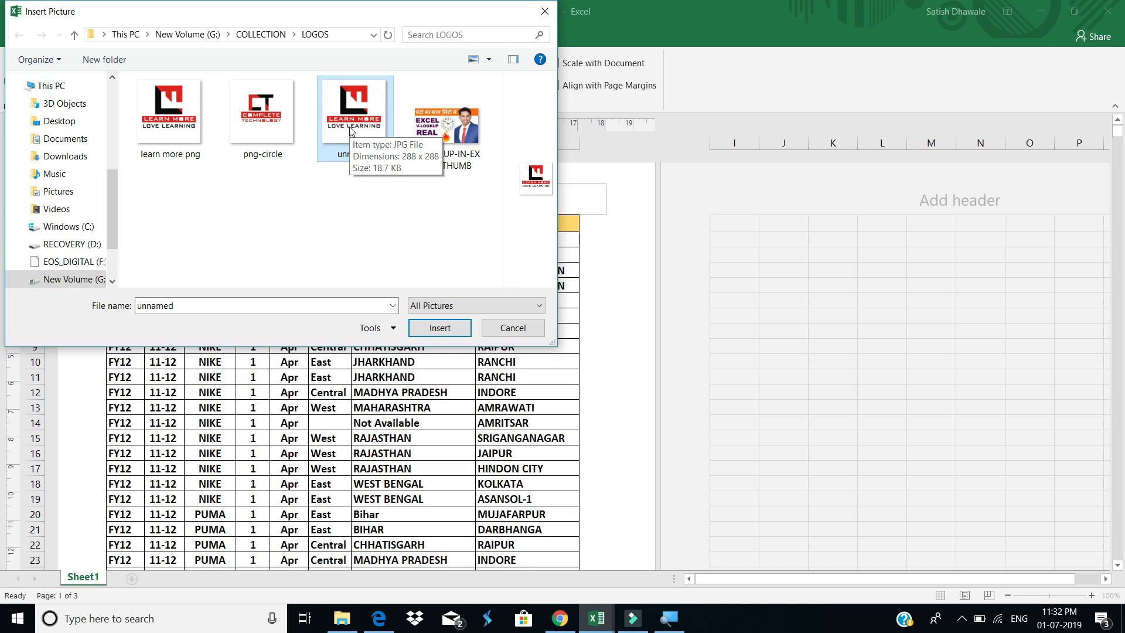
click(441, 329)
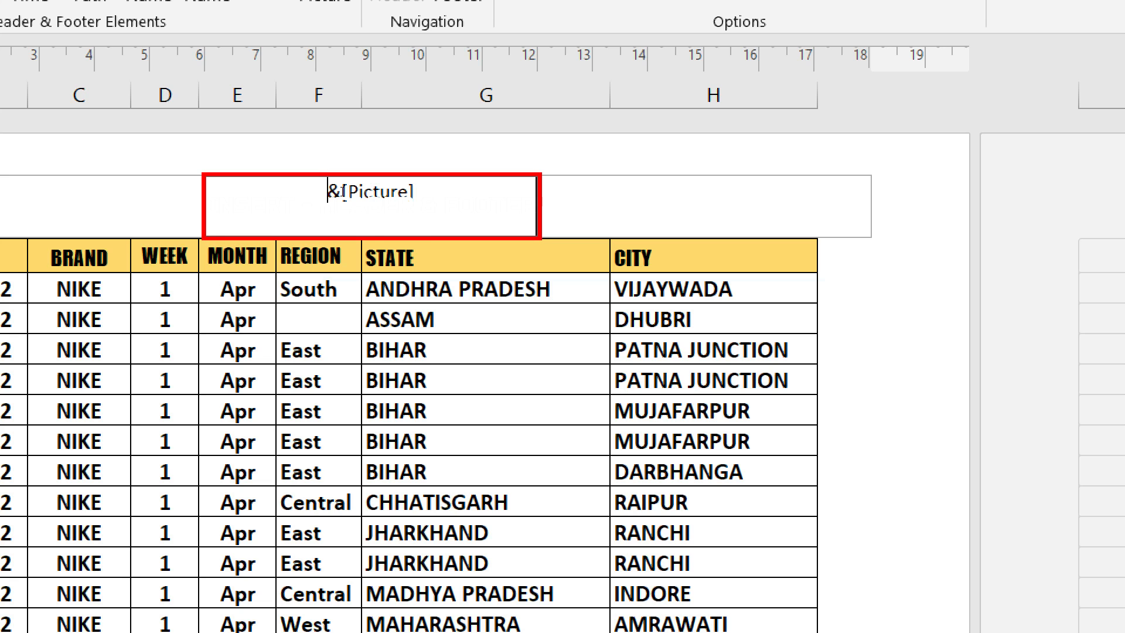
Add seven blank lines before the picture code in the center header to lower the logo, and leave the header
key(Return)
key(Return)
key(Return)
key(Return)
key(Return)
key(Return)
key(Return)
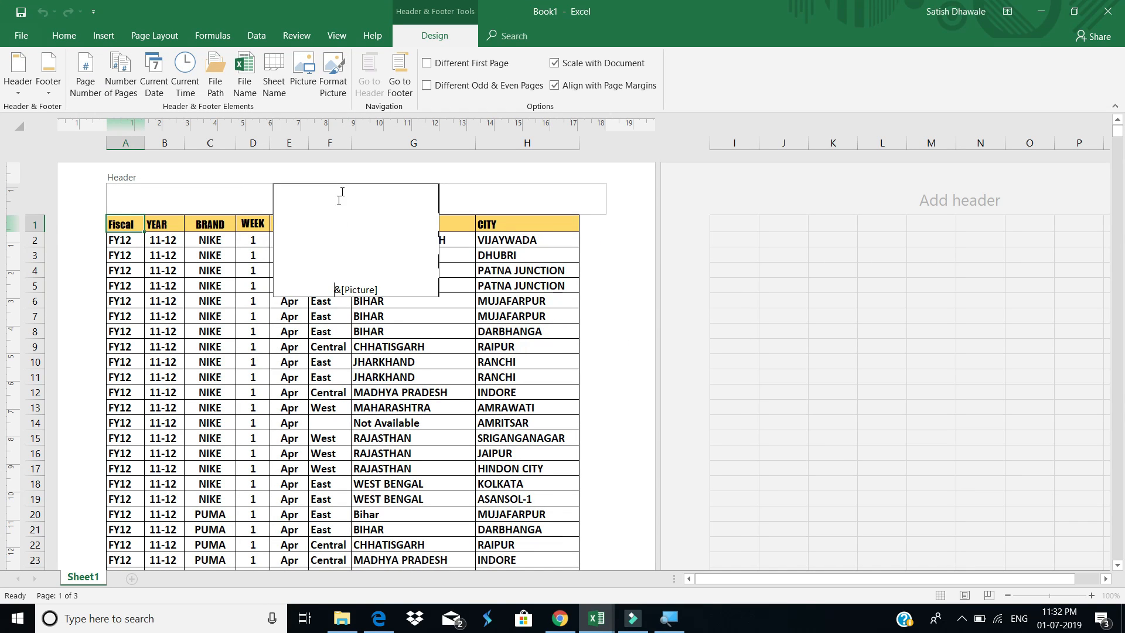
click(478, 438)
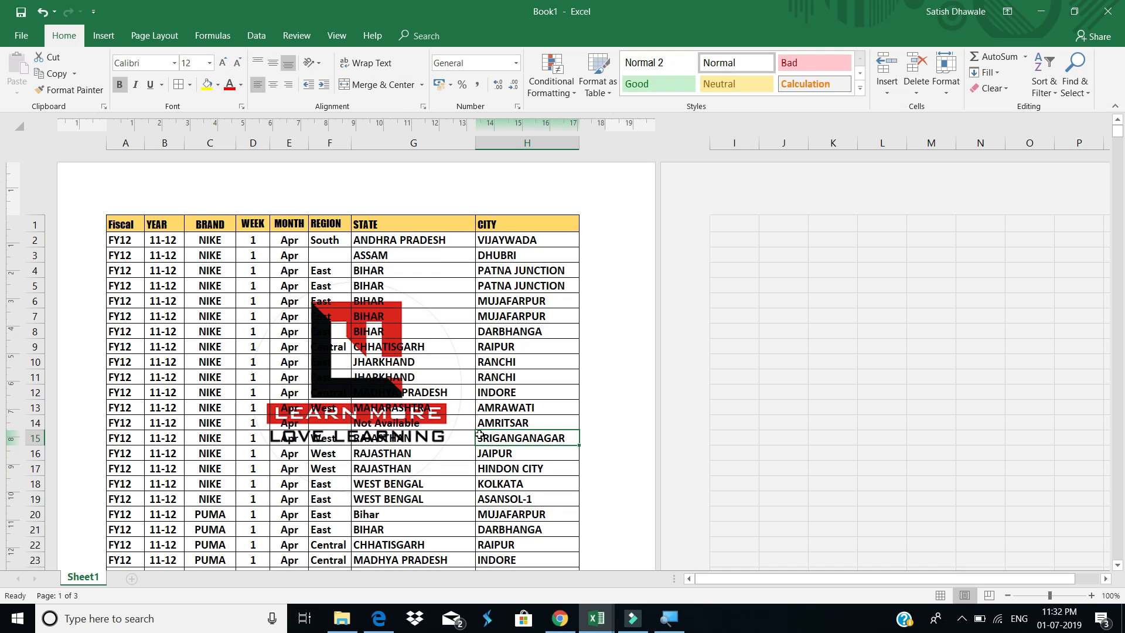
Add six more blank lines before the picture code in the center header to lower the logo, and leave the header
click(340, 200)
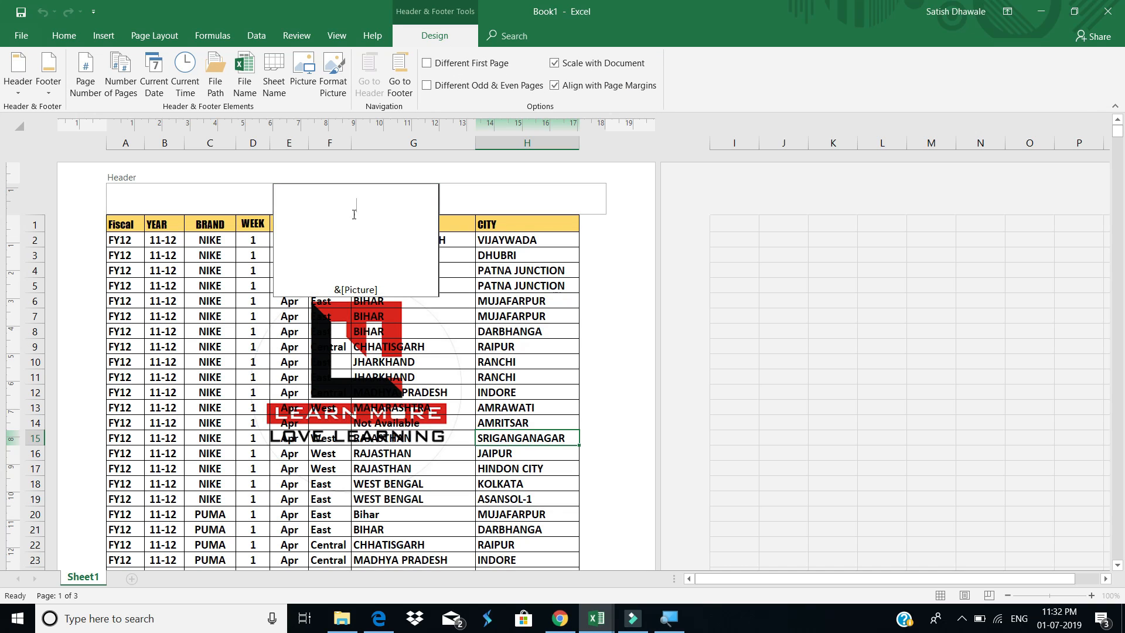
key(Return)
key(Return)
key(Return)
key(Return)
key(Return)
key(Return)
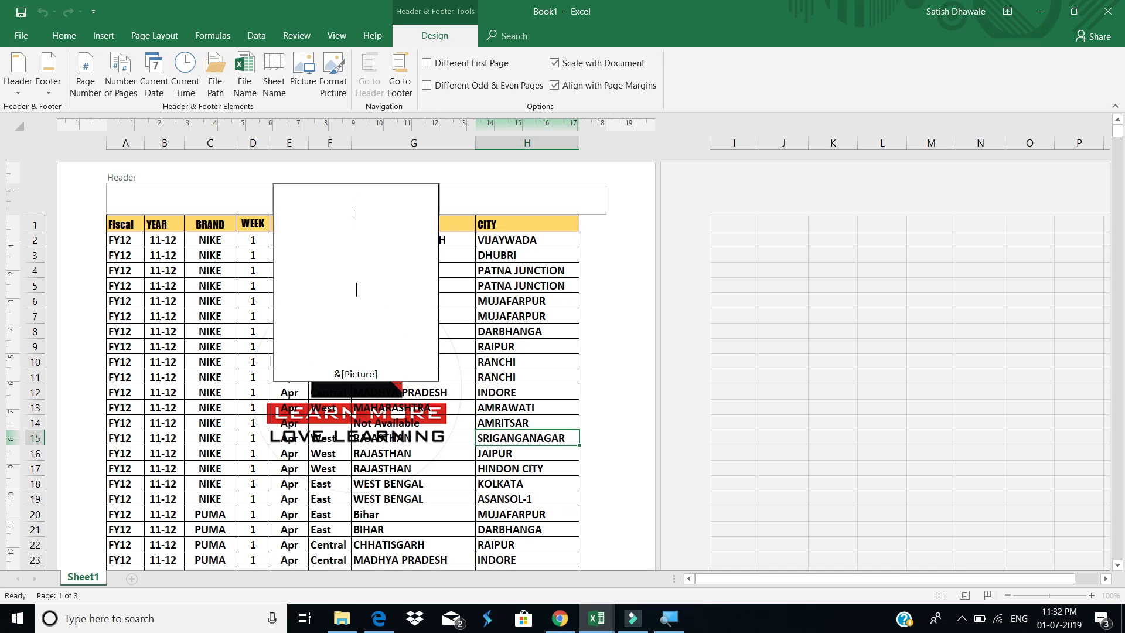
click(518, 482)
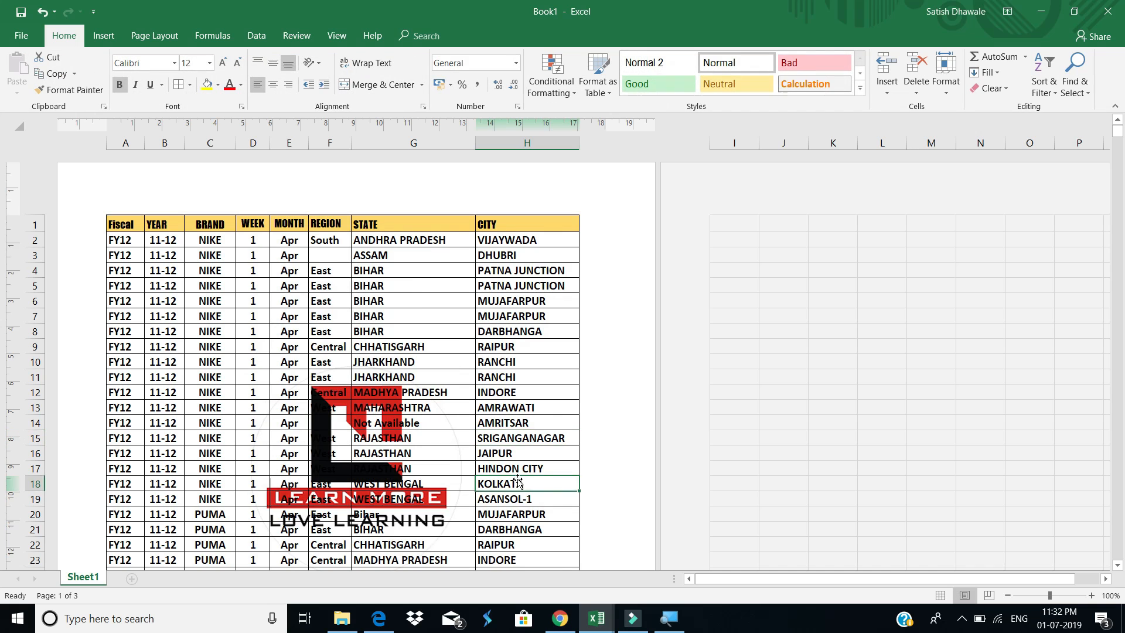
Examine the logo's placement on the worksheet and on the first two pages of the print preview, and return to the sheet
scroll(518, 482, down, 3)
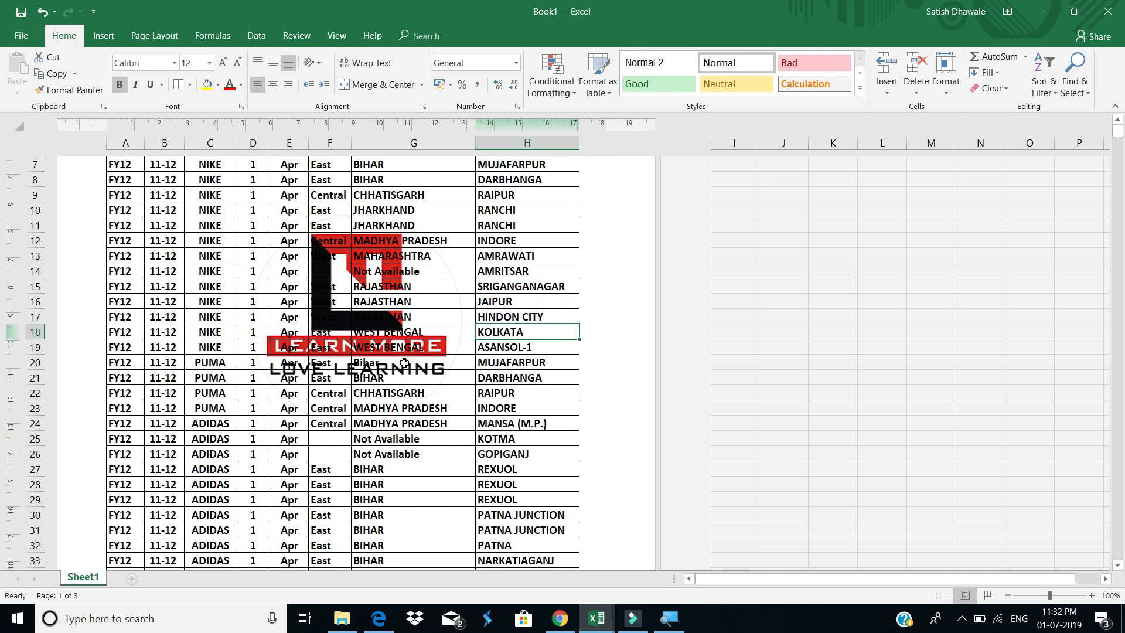
scroll(401, 358, down, 12)
scroll(409, 388, down, 4)
scroll(414, 395, up, 16)
scroll(414, 399, up, 3)
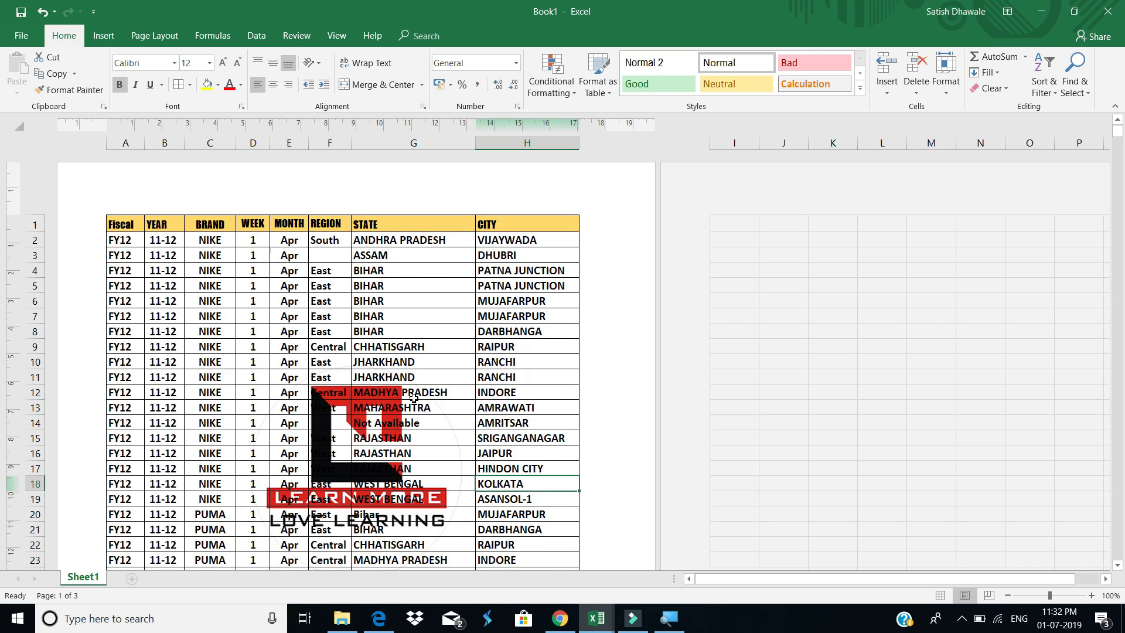
key(ctrl+p)
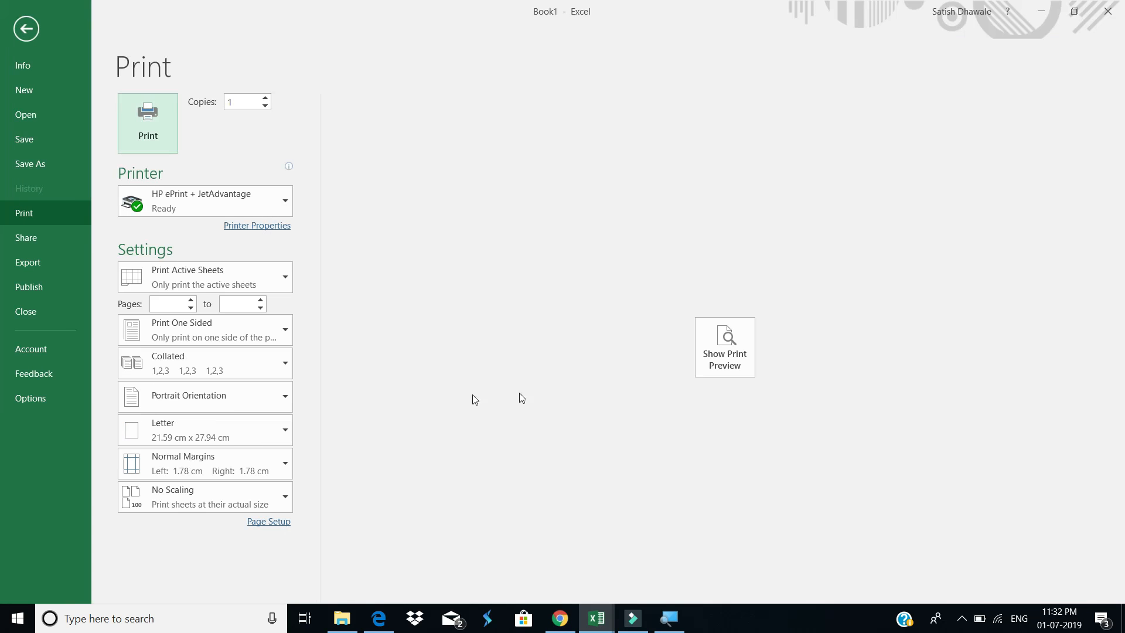
click(739, 362)
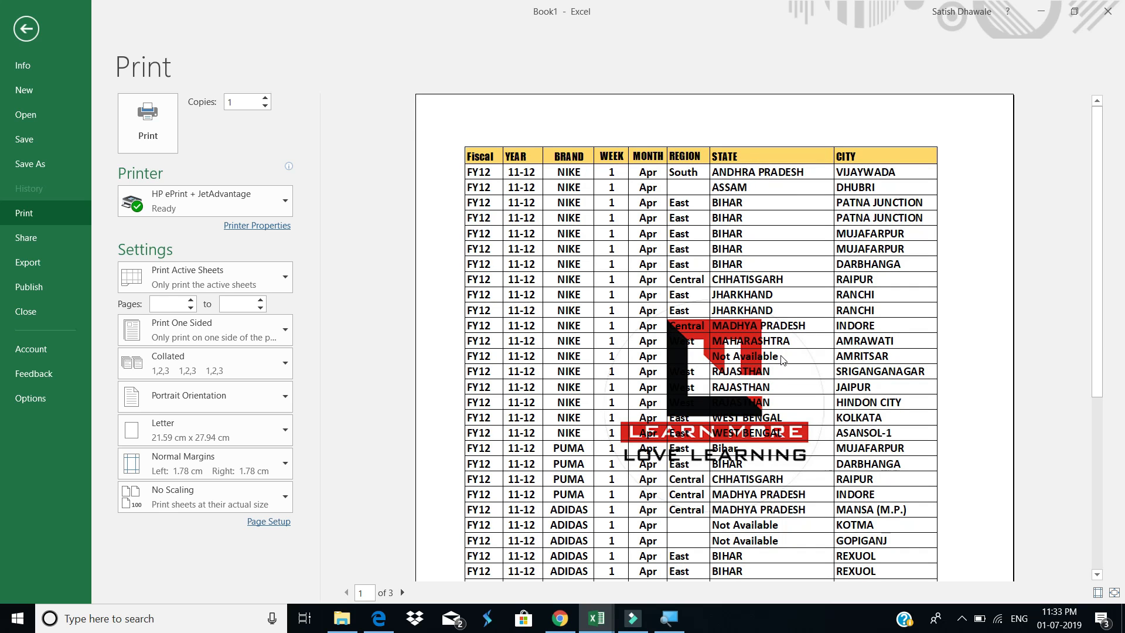
scroll(783, 360, down, 1)
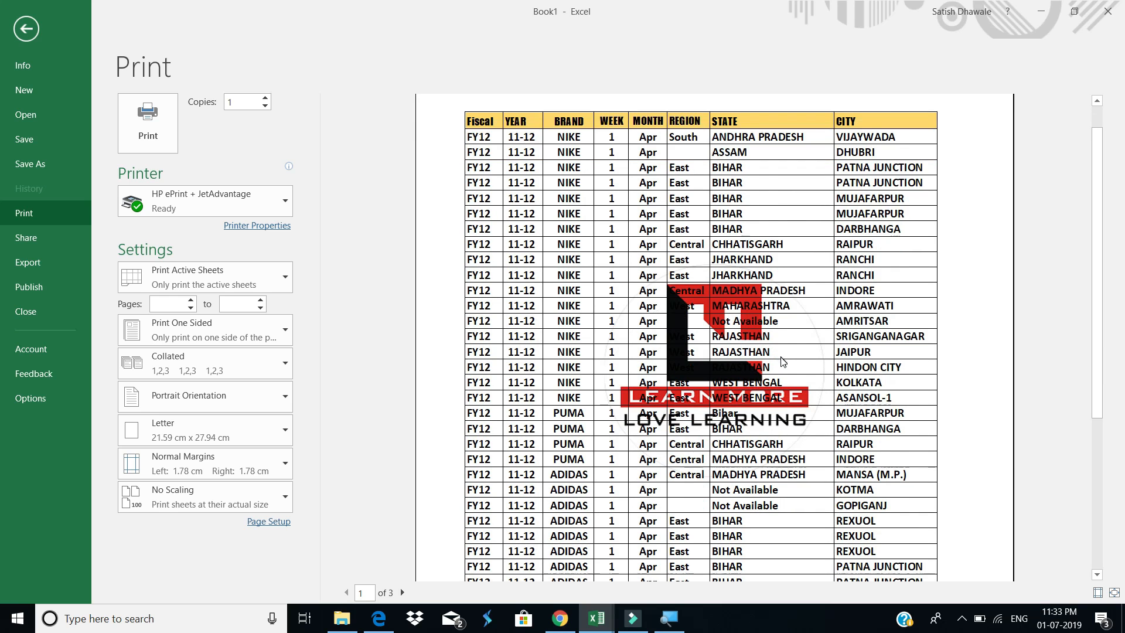
scroll(784, 364, down, 2)
scroll(781, 366, down, 1)
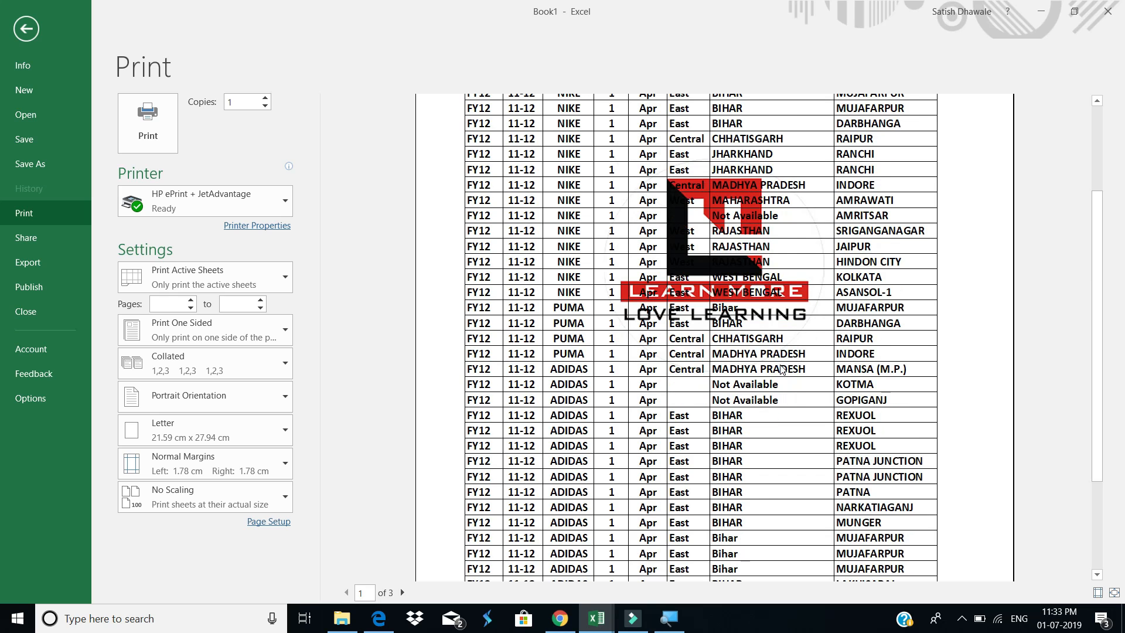
scroll(782, 367, down, 4)
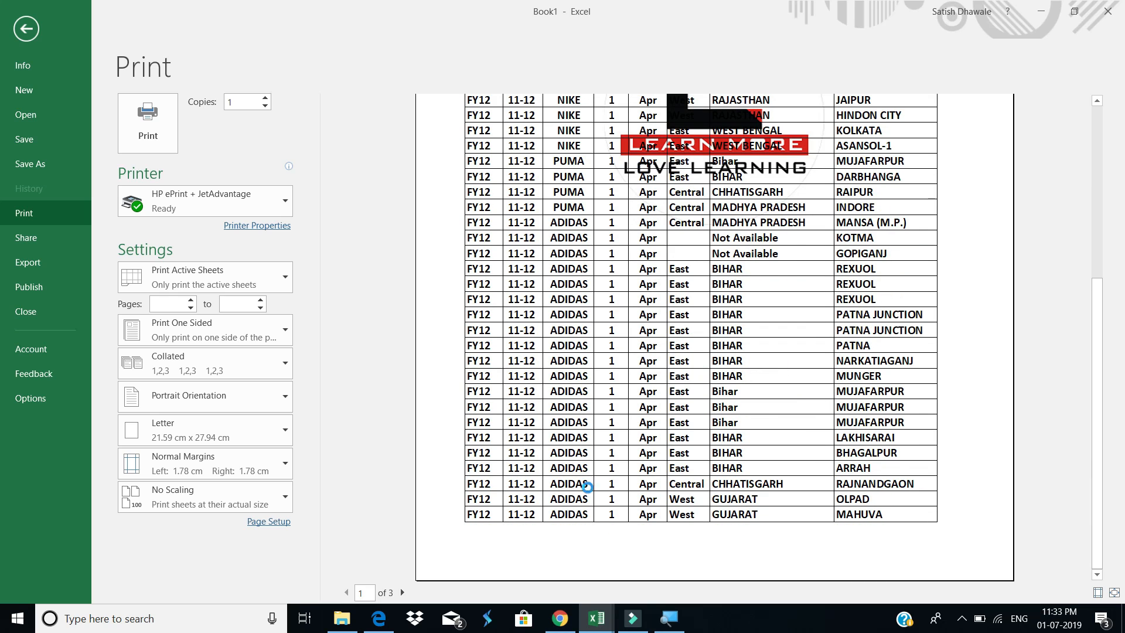
scroll(481, 533, up, 1)
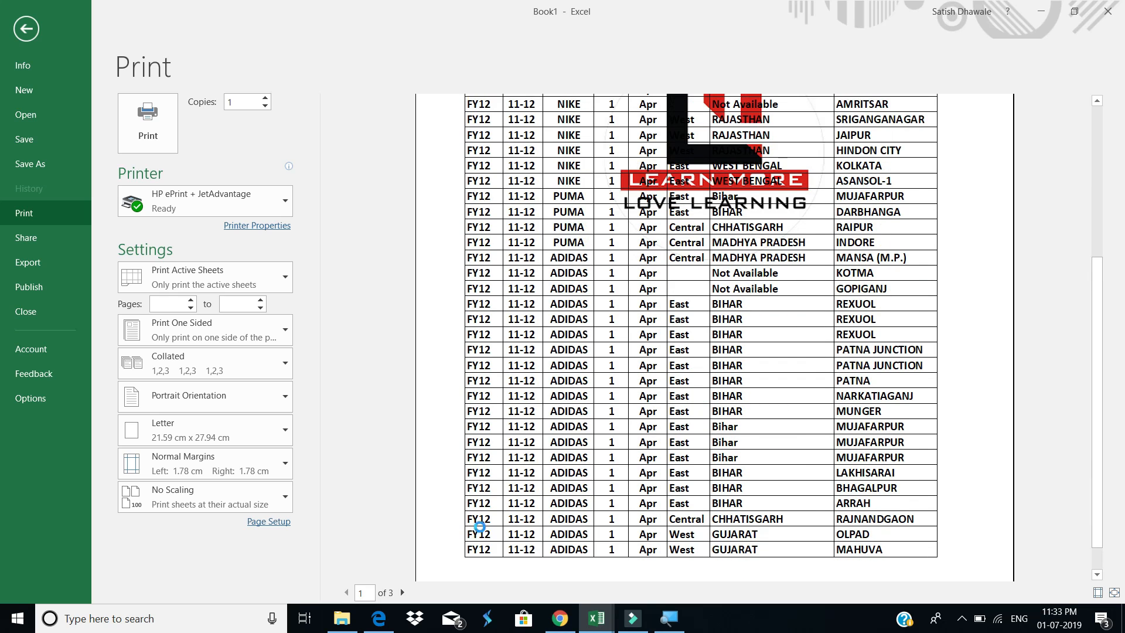
click(403, 593)
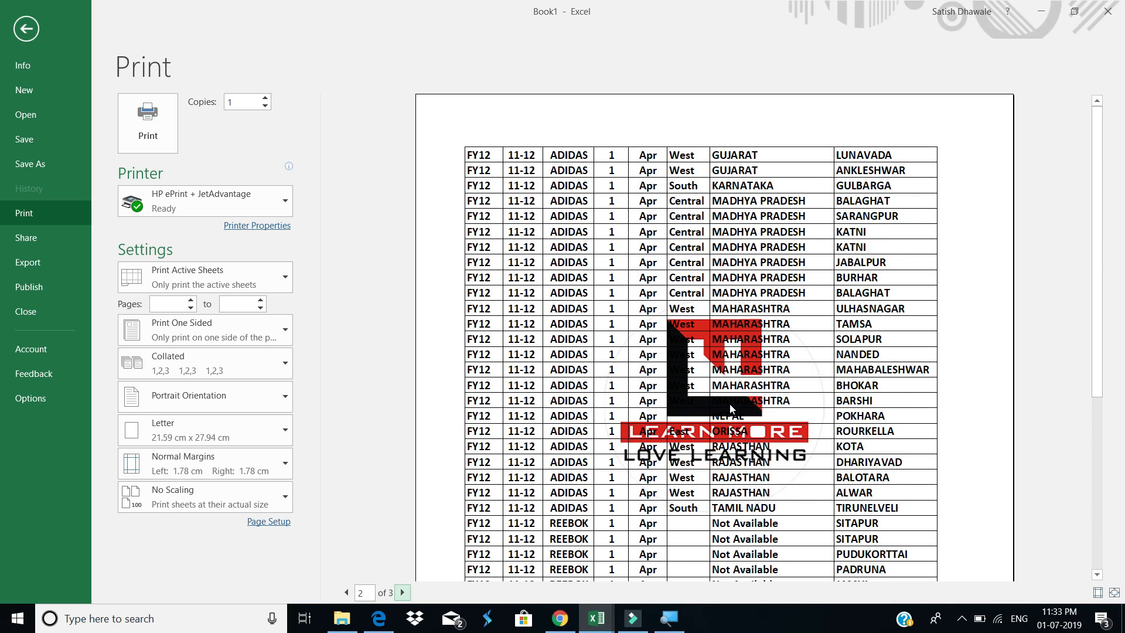
click(349, 582)
key(Escape)
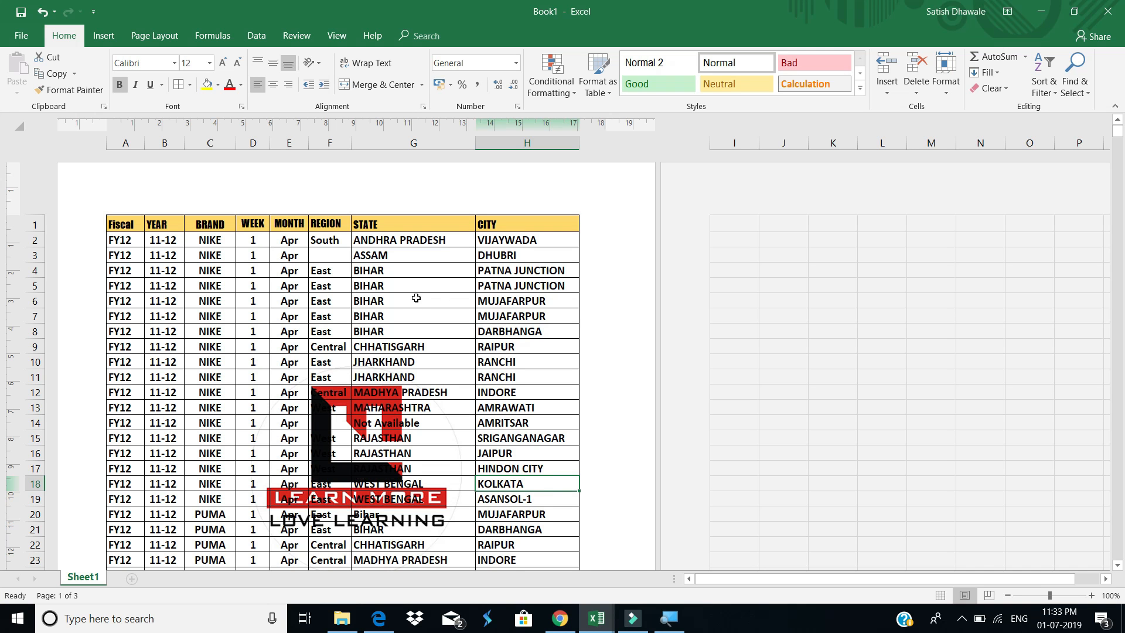
Delete the picture code and blank lines from the header's center section and leave the header
click(361, 194)
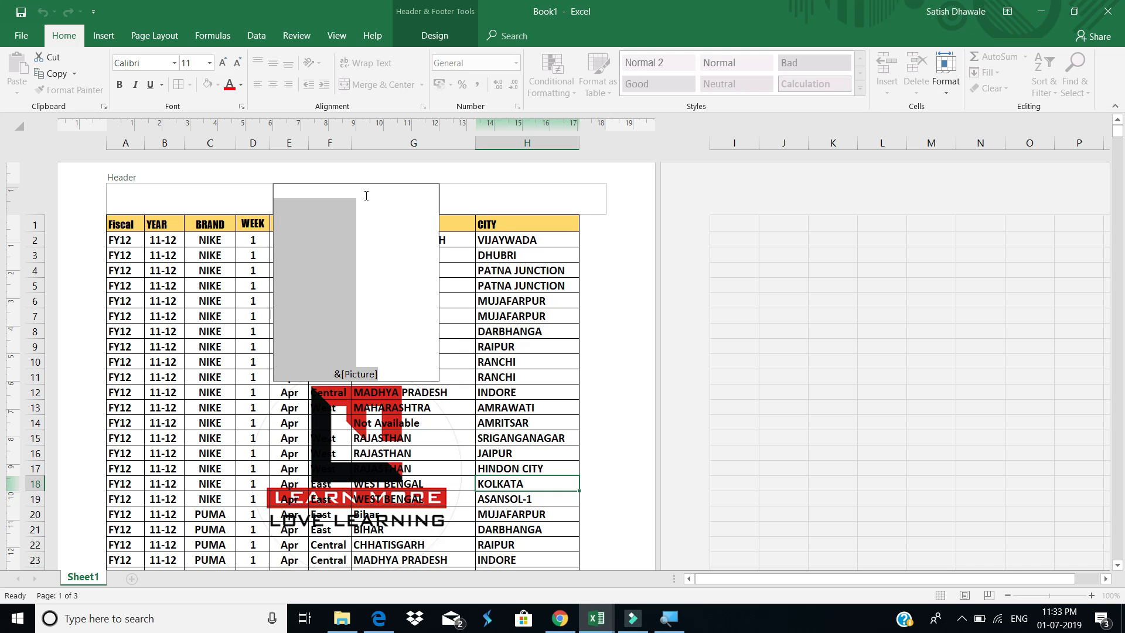
key(Escape)
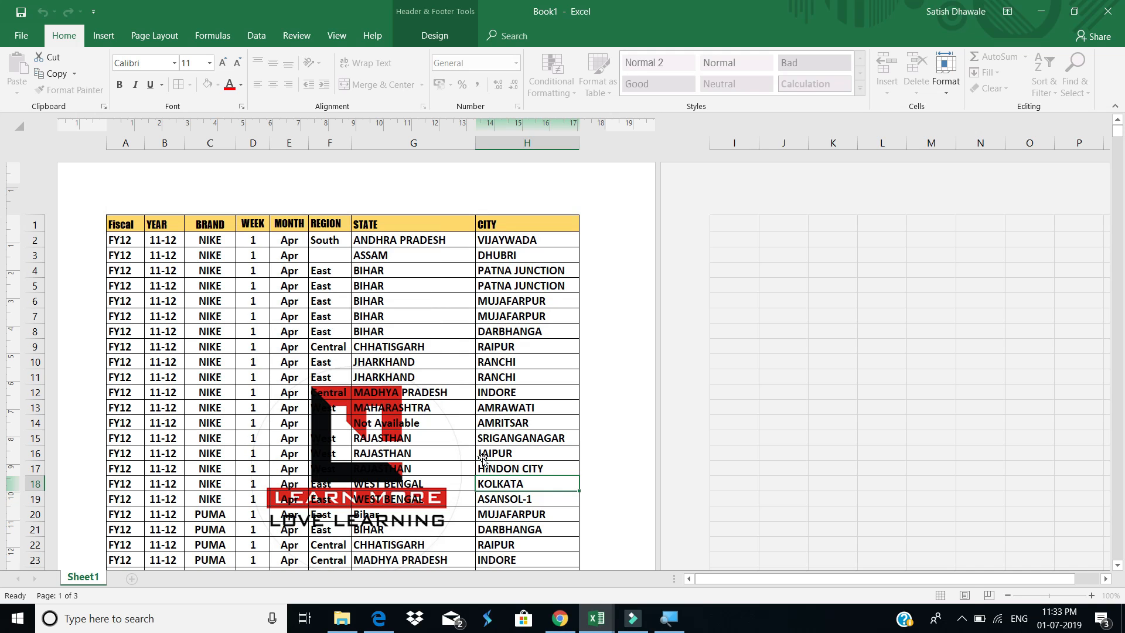
click(341, 192)
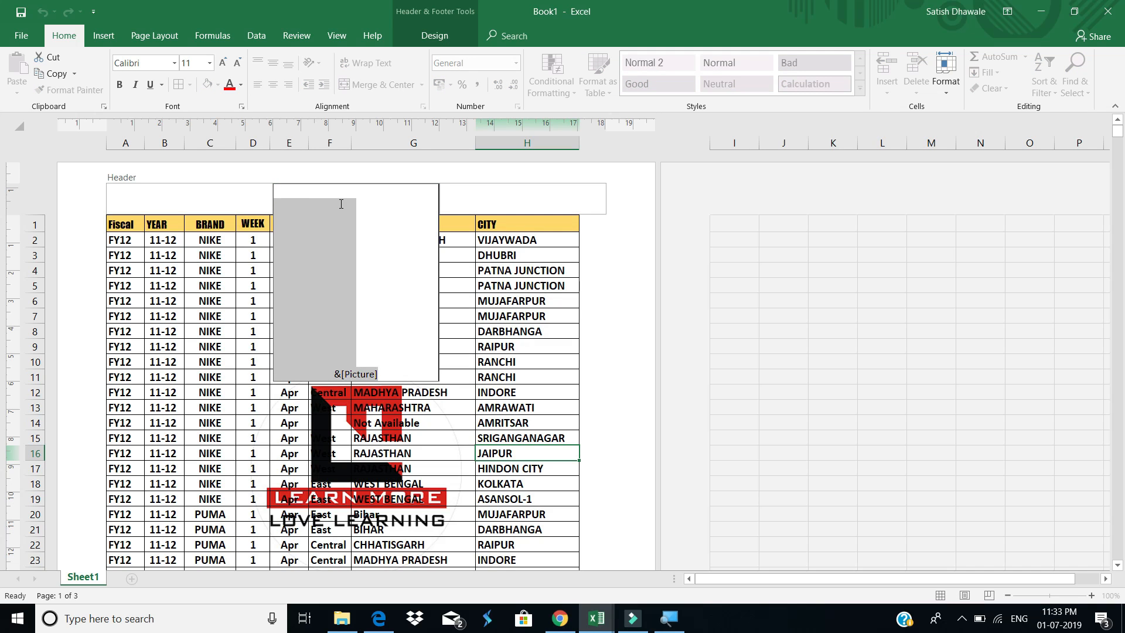
key(Delete)
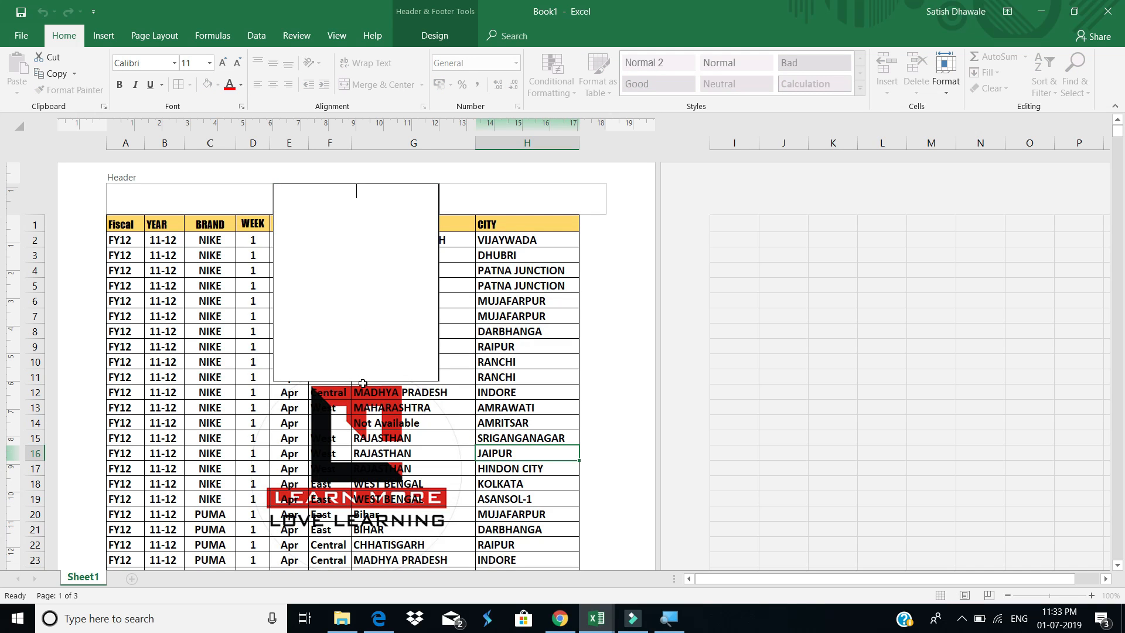
click(542, 415)
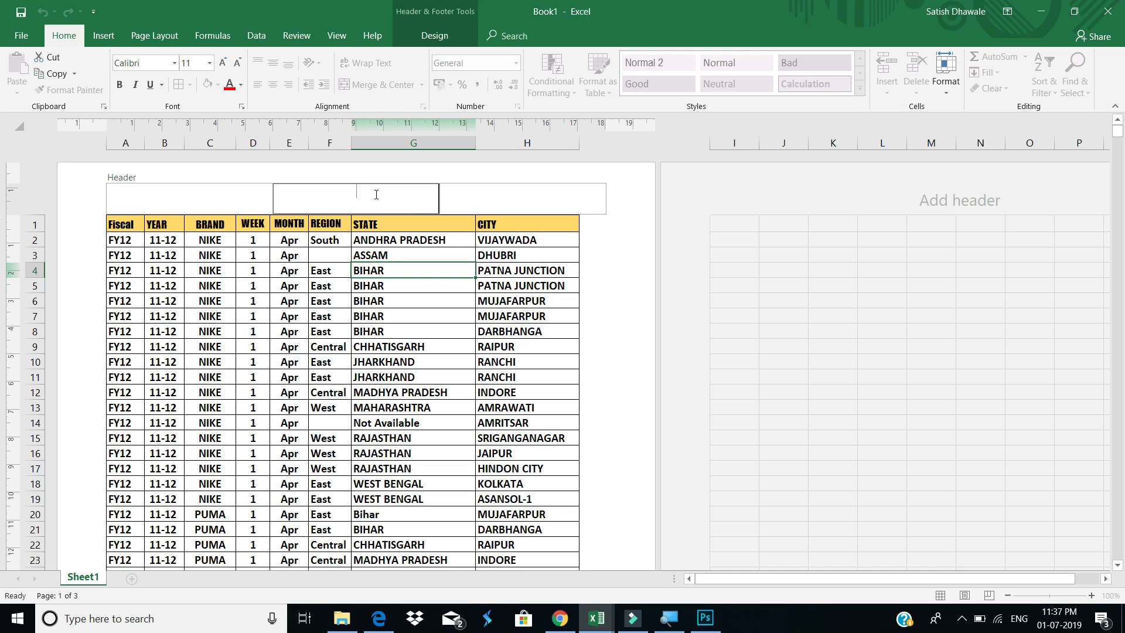
Insert the picture "Learn More Logo for background" from the LOGOS folder into the center section of the header
click(435, 37)
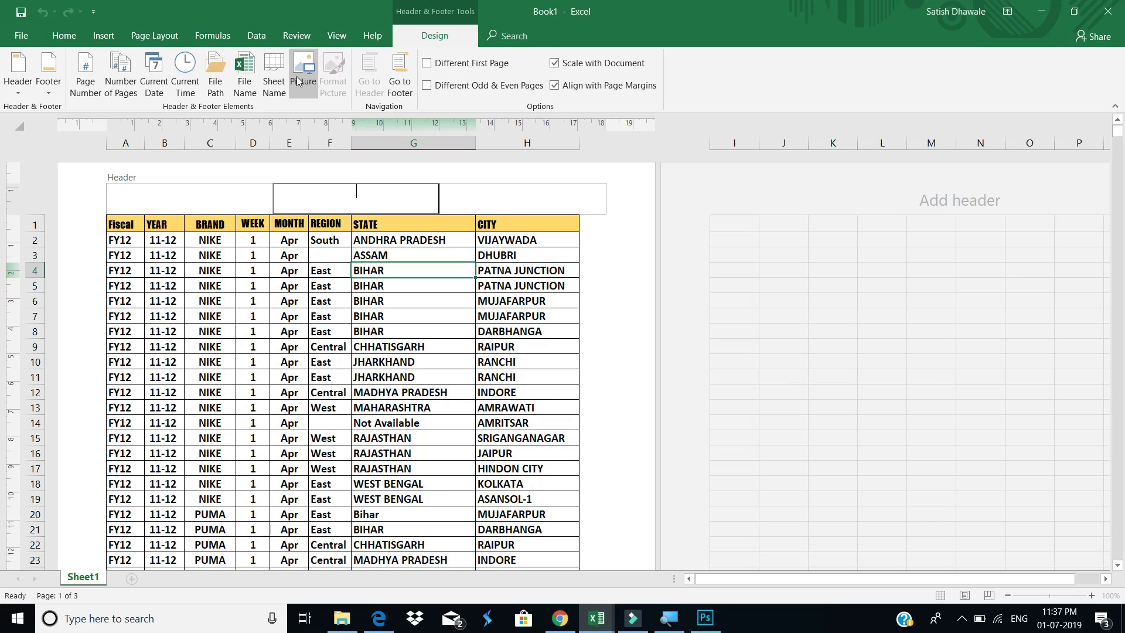
click(297, 76)
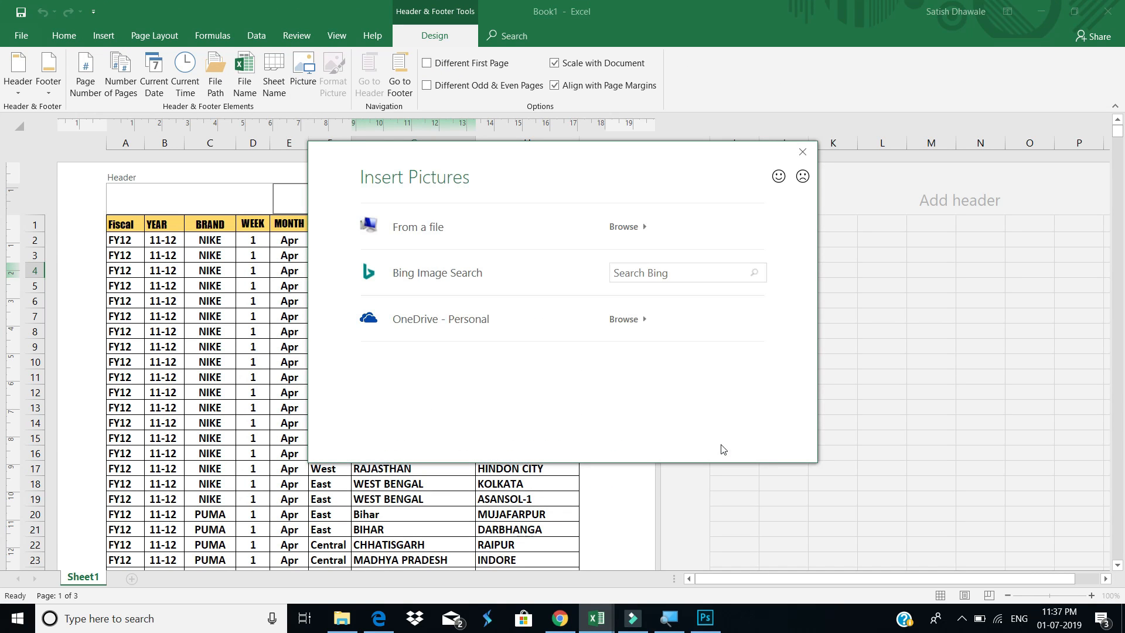
click(466, 230)
click(153, 124)
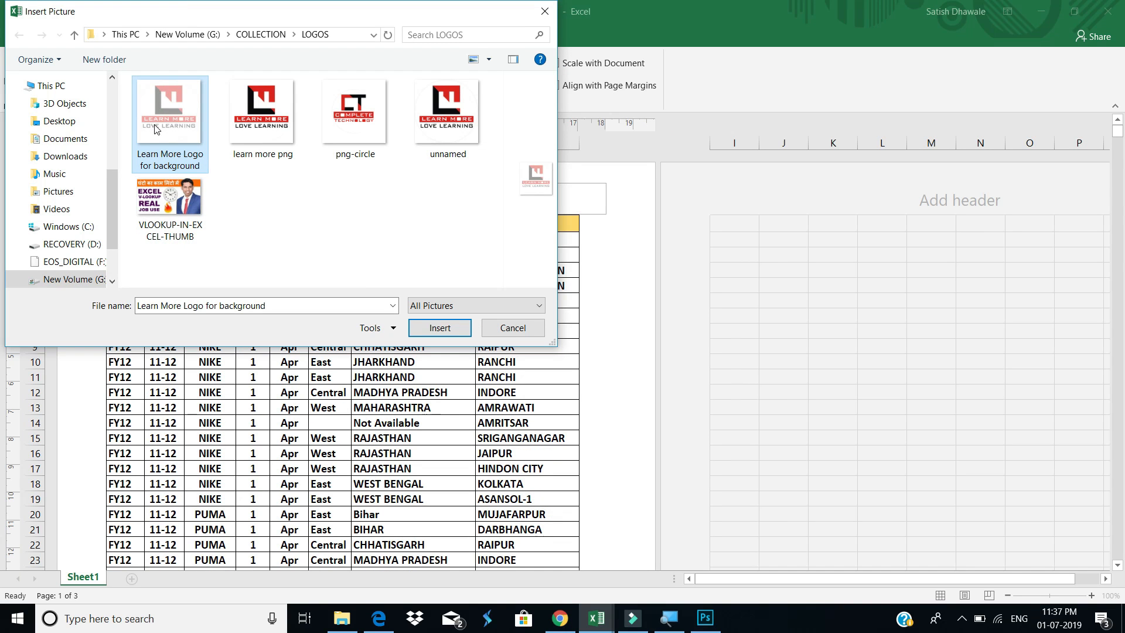
click(454, 327)
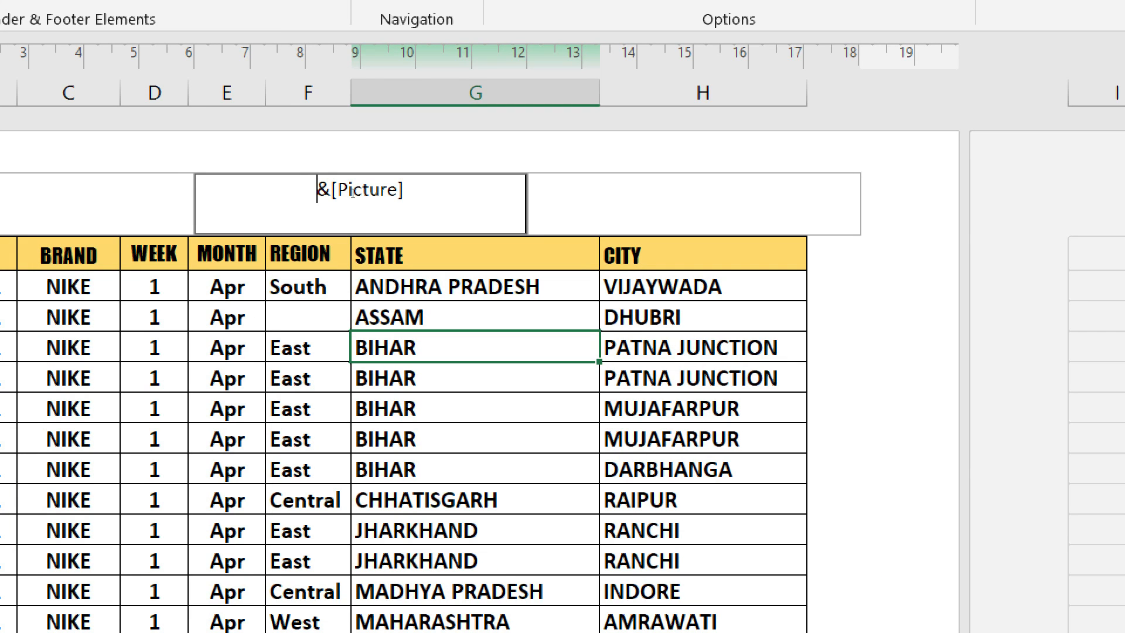
Add nine blank lines before the picture code in the center header to lower the faded logo, and leave the header
key(Return)
key(Return)
key(Return)
key(Return)
key(Return)
key(Return)
key(Return)
key(Return)
key(Return)
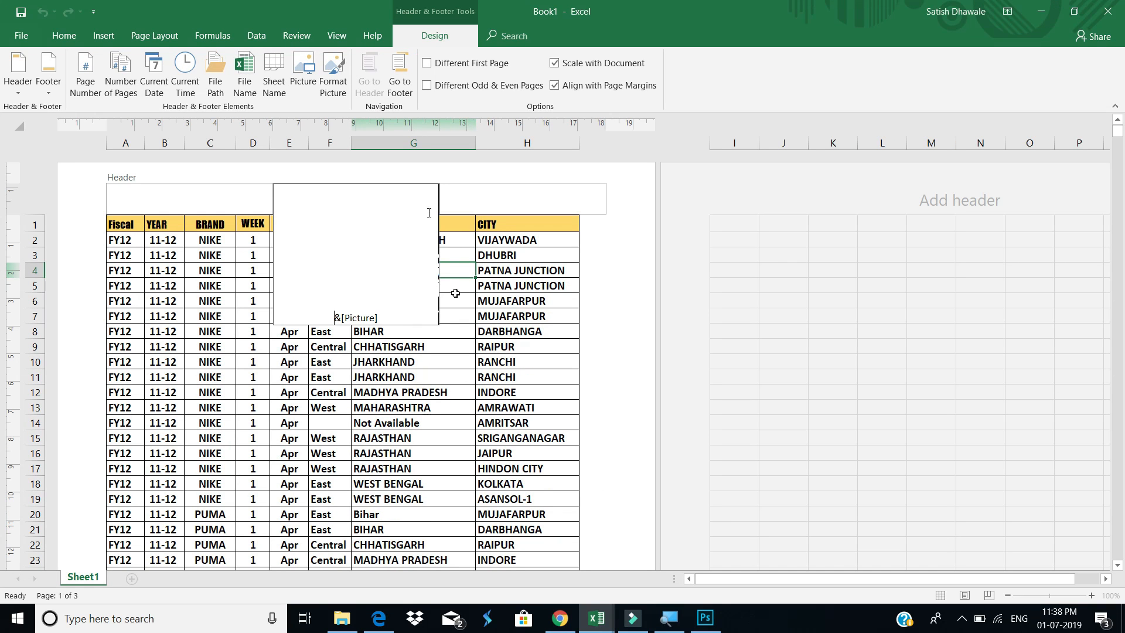
click(438, 488)
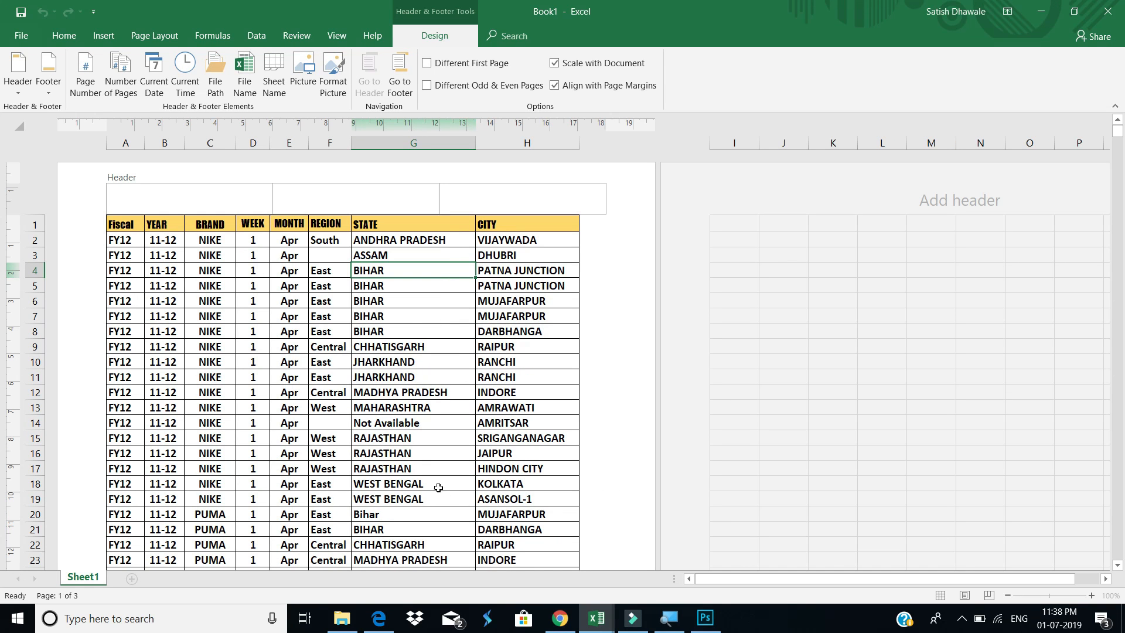
Examine the faded logo behind the data on the first two pages of the print preview, and return to the sheet
scroll(439, 480, down, 3)
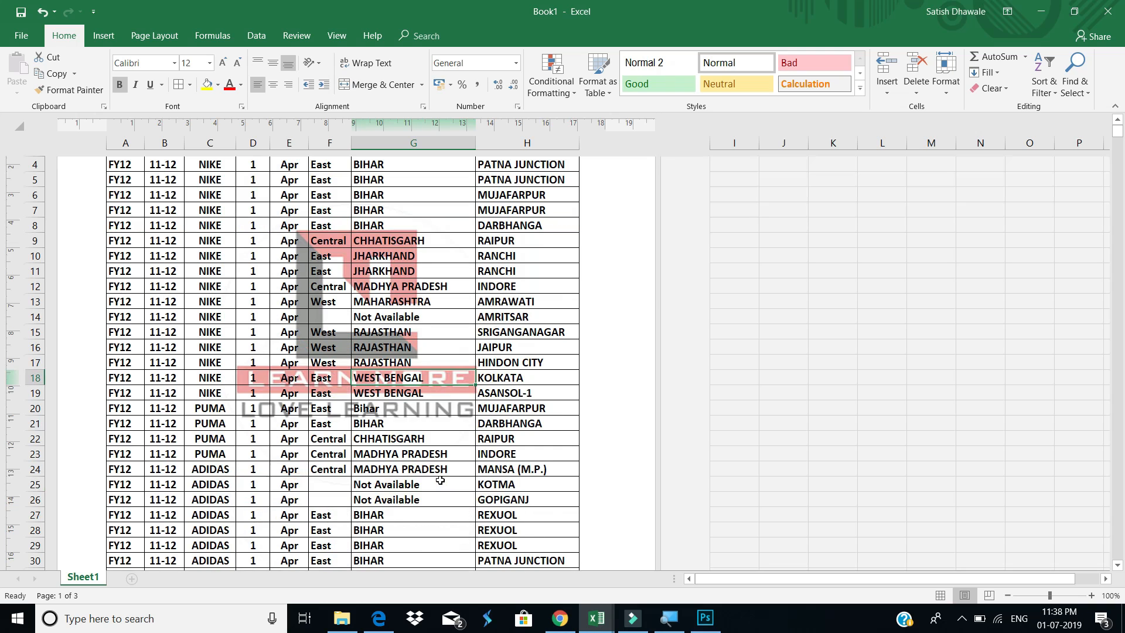
key(ctrl+p)
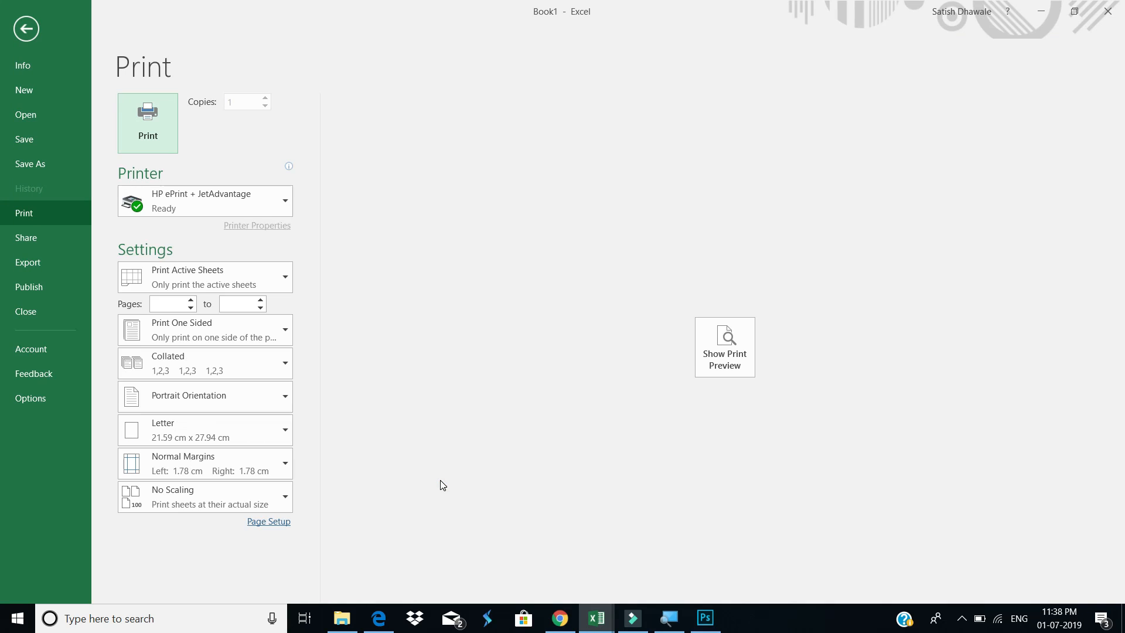
click(710, 369)
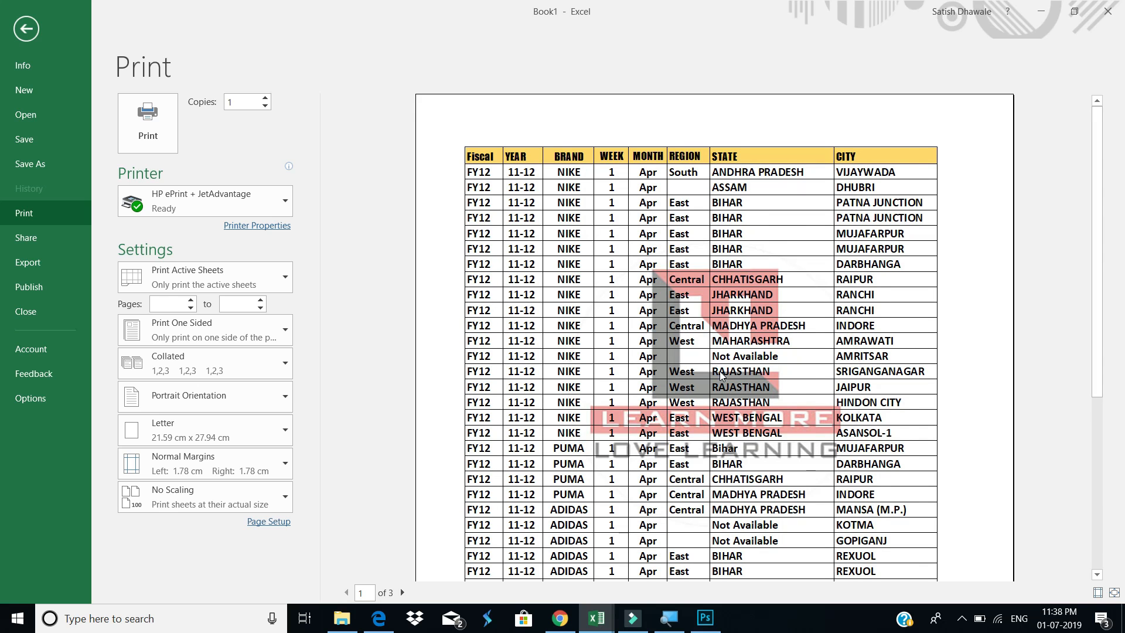
scroll(721, 373, down, 1)
scroll(728, 398, down, 4)
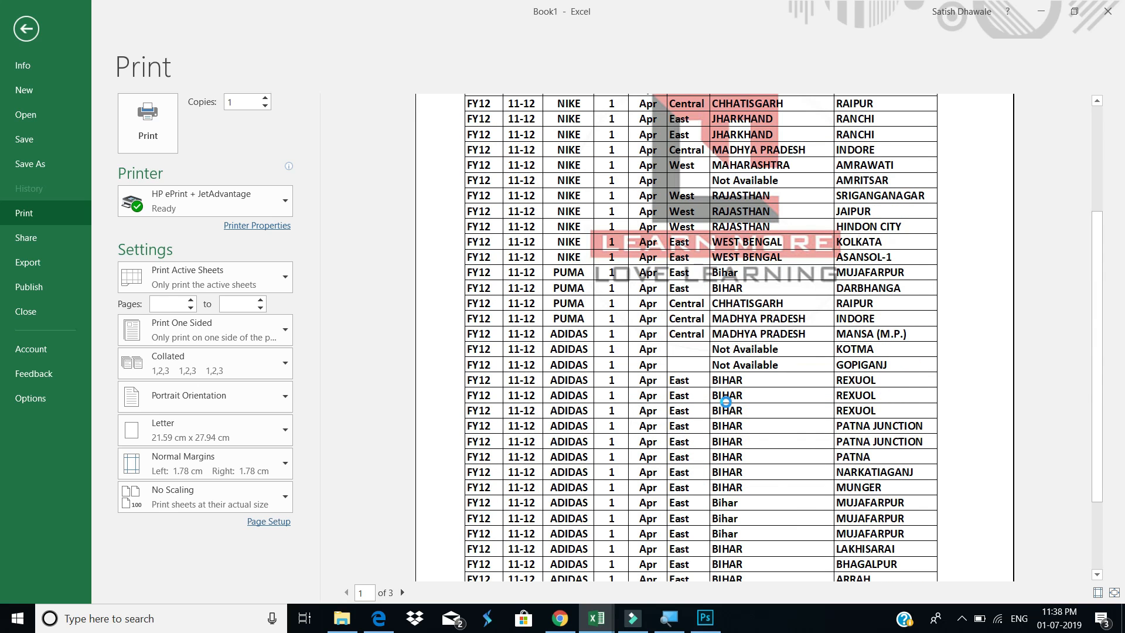
scroll(447, 497, down, 3)
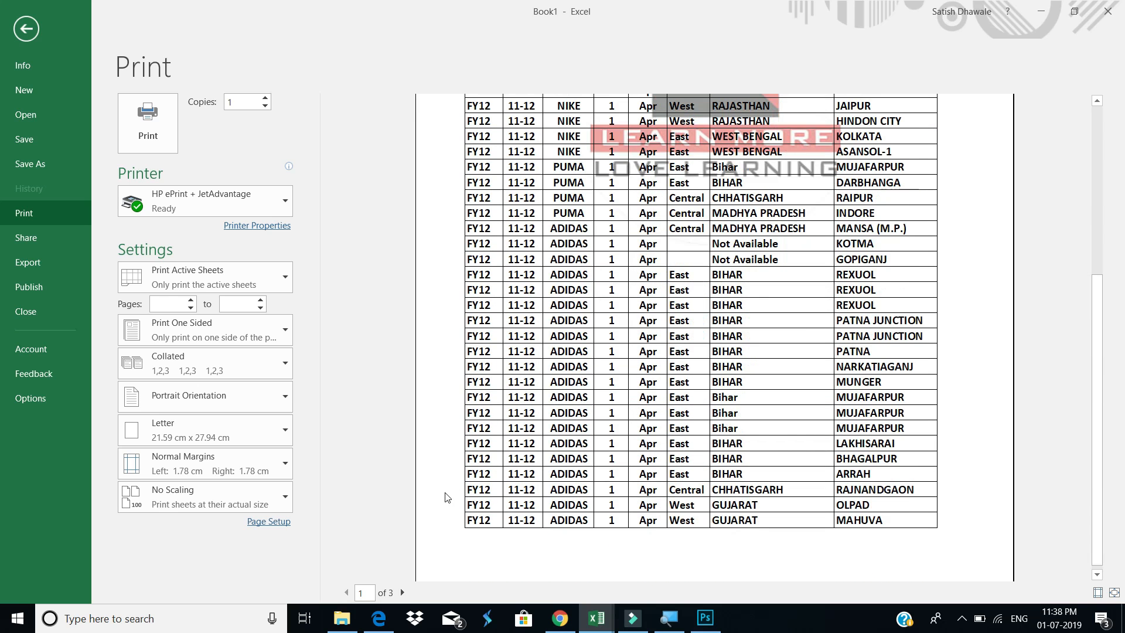
click(402, 593)
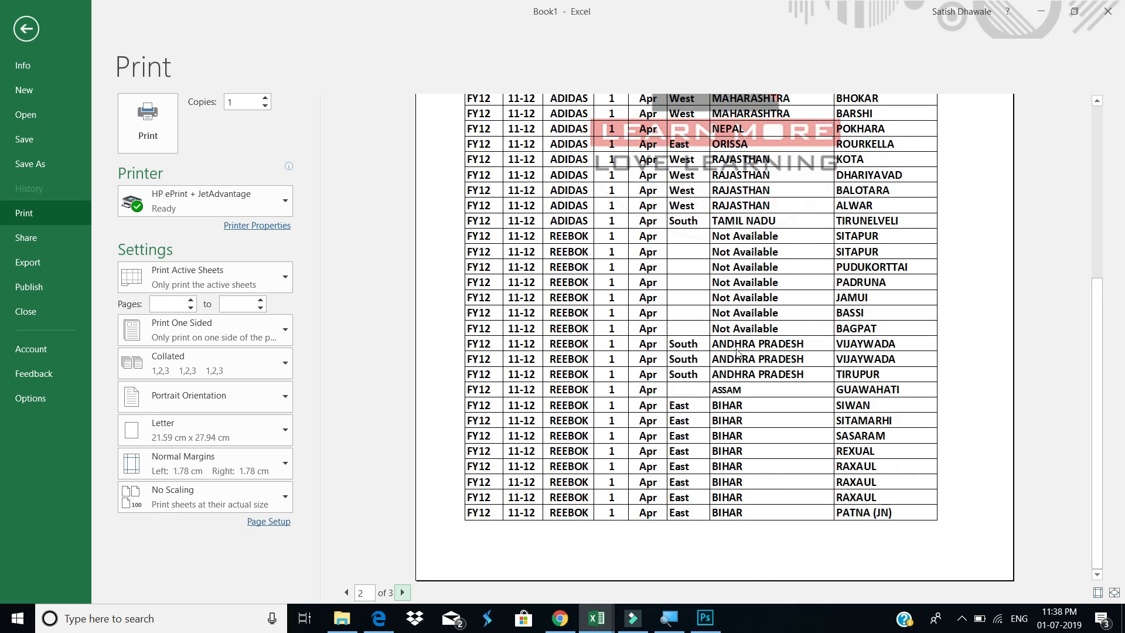
scroll(737, 349, up, 1)
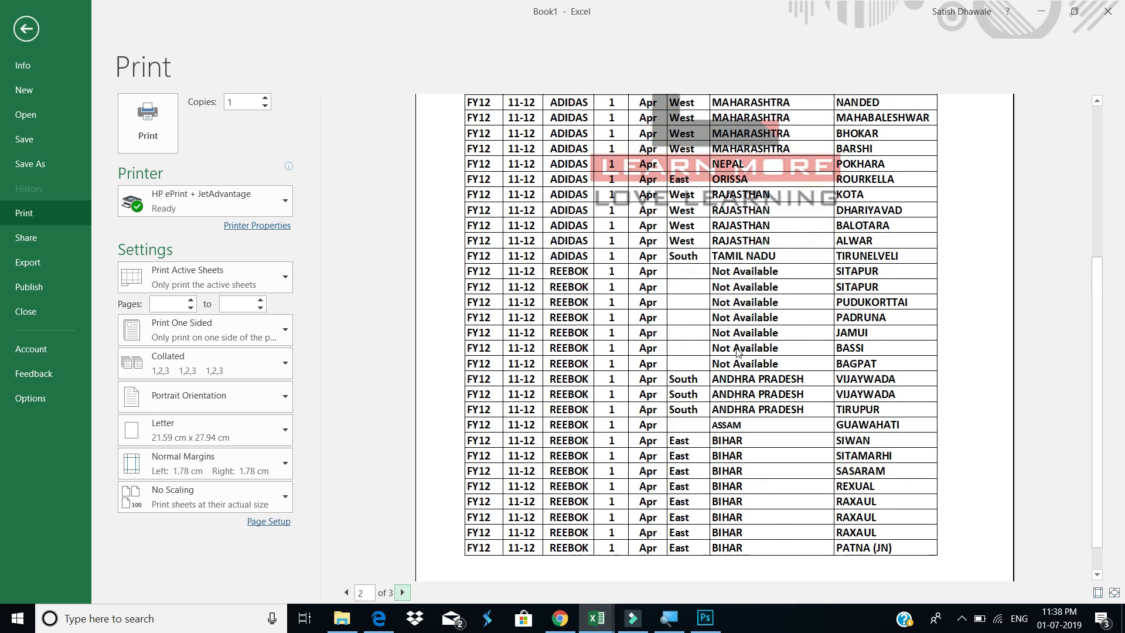
scroll(736, 348, up, 3)
key(Escape)
scroll(400, 363, up, 3)
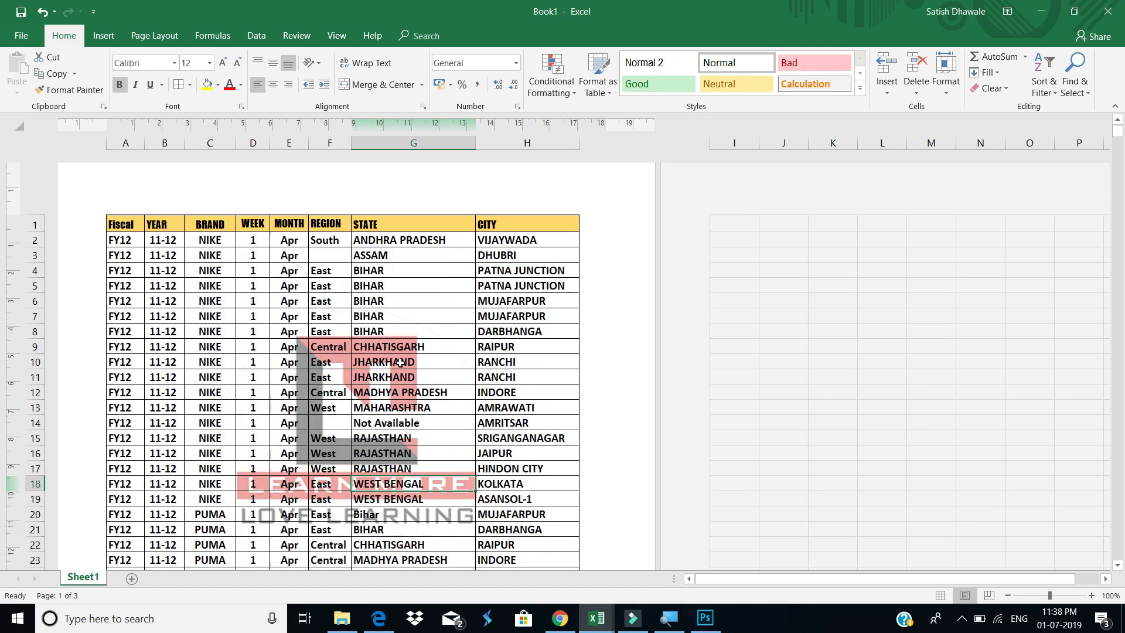
Inspect the header's left section with its header options and the footer area of the first page
click(287, 202)
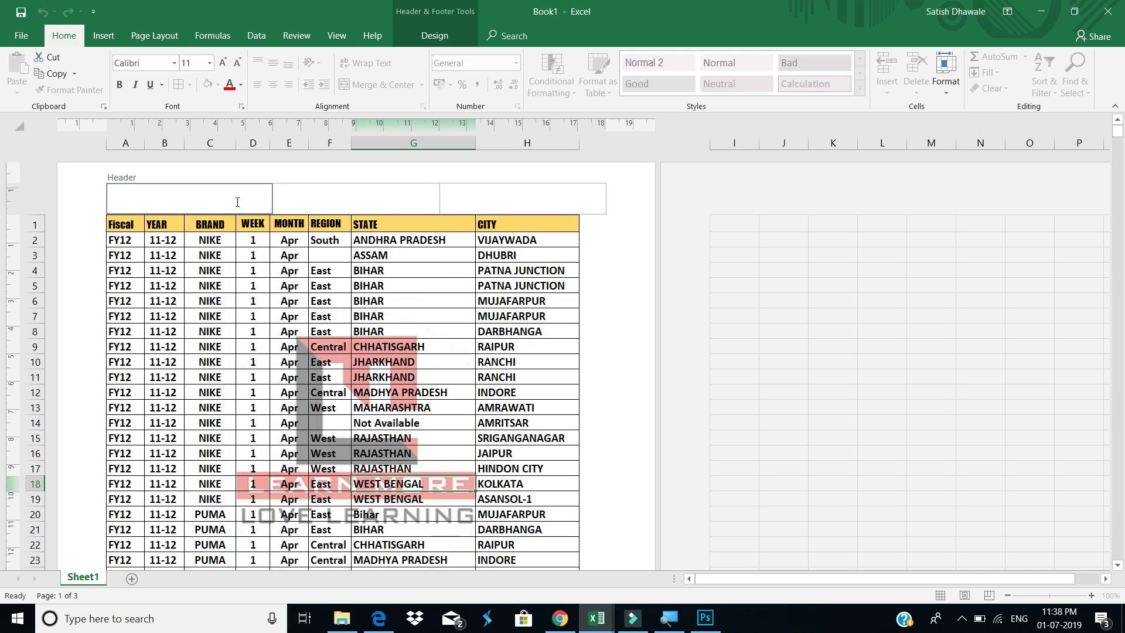
click(432, 37)
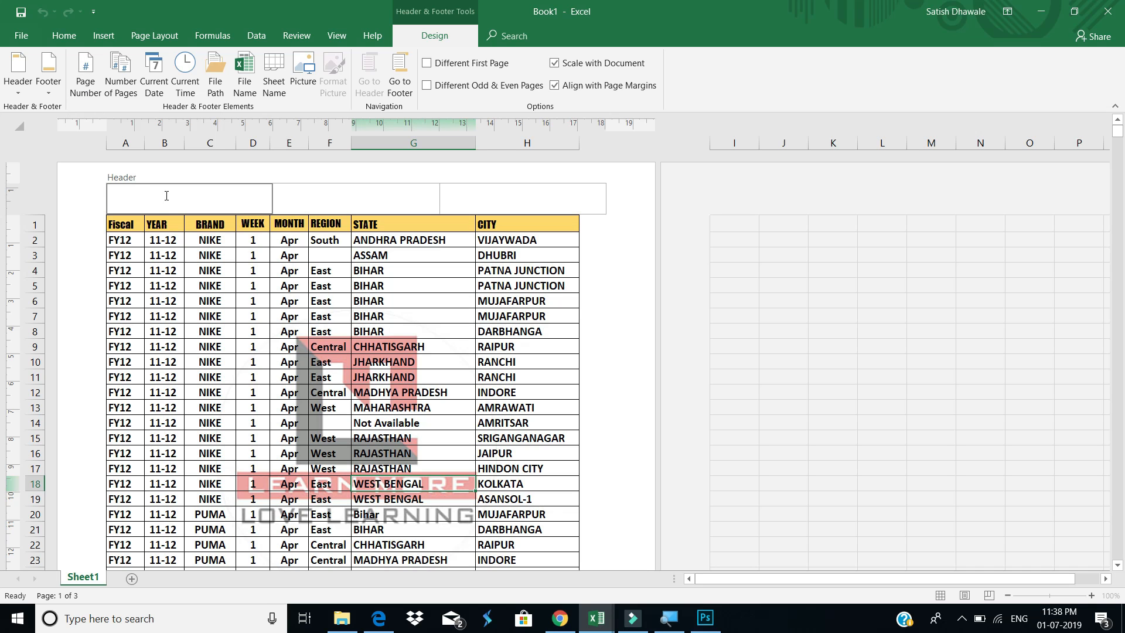
click(249, 383)
scroll(253, 370, down, 10)
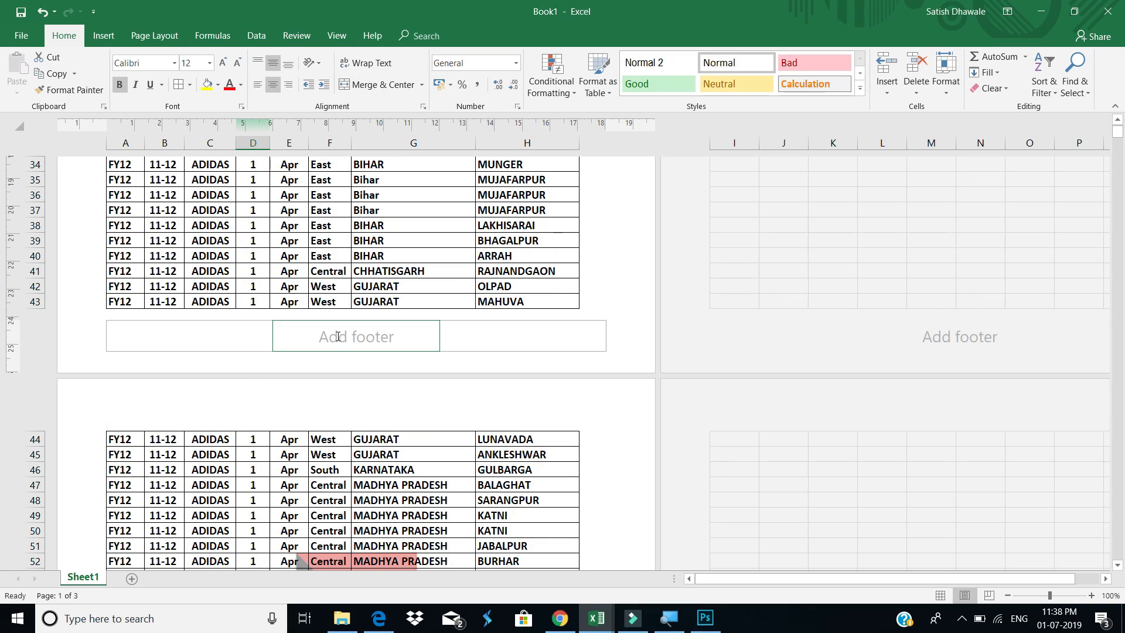
Insert the page number code in the center section of the footer, leave the footer, and check the numbering on the pages
click(401, 341)
click(229, 330)
click(223, 337)
click(381, 337)
click(511, 341)
click(398, 340)
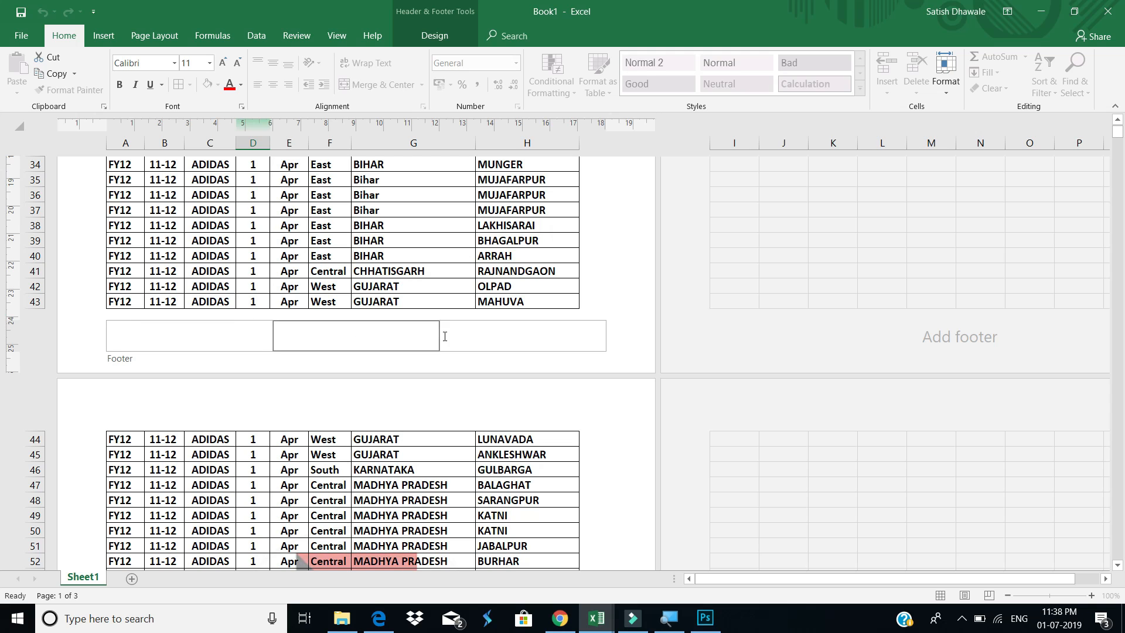
click(480, 335)
click(369, 337)
click(466, 36)
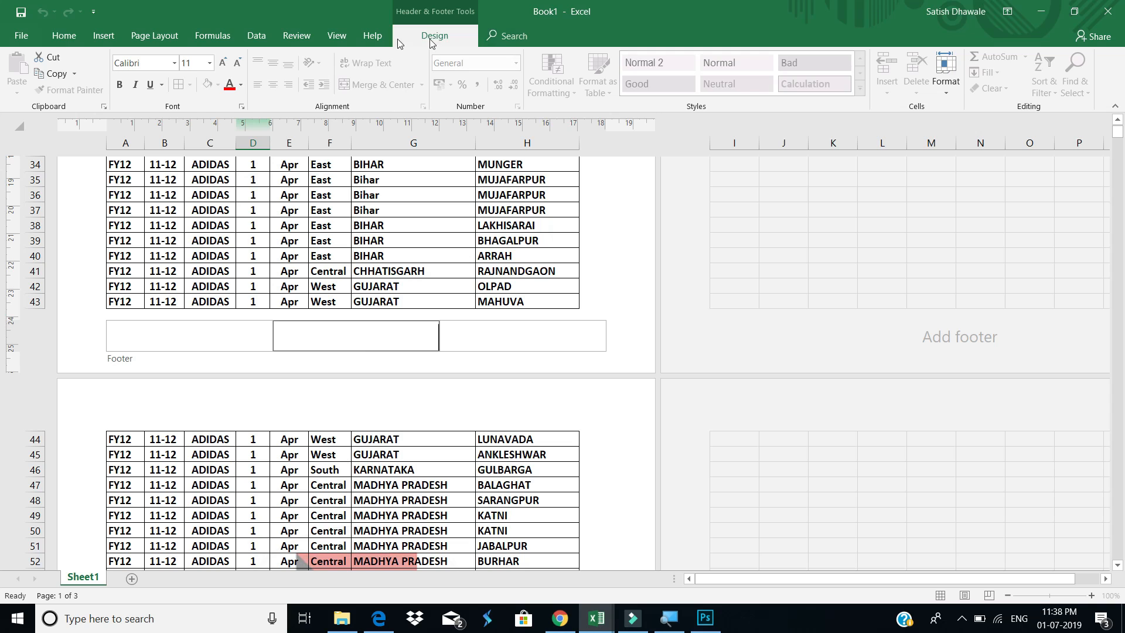
click(86, 73)
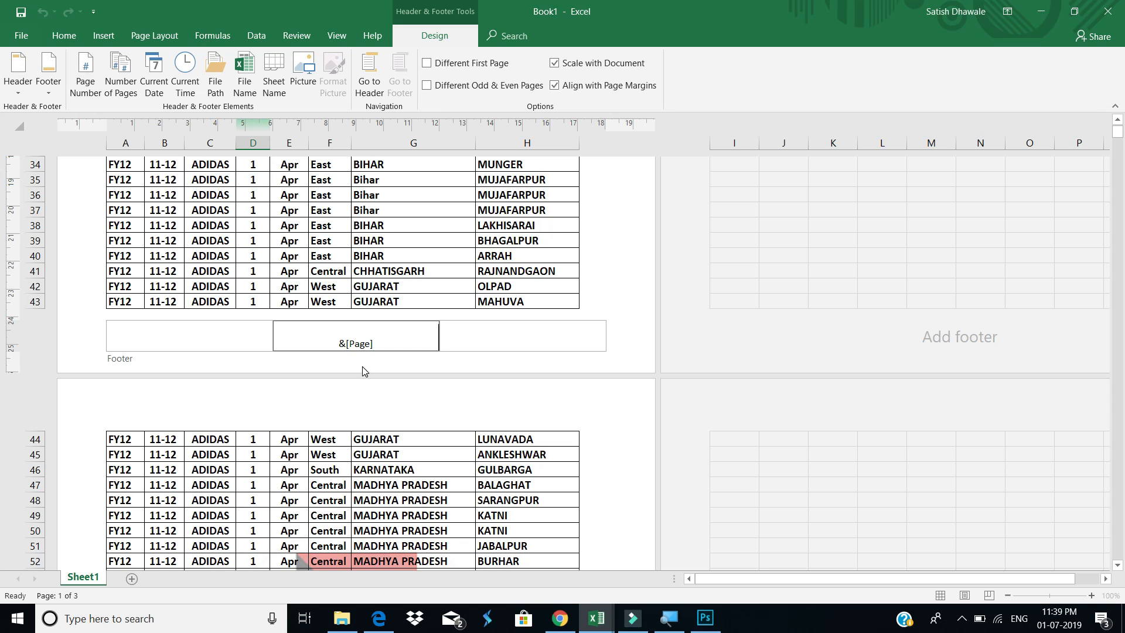
click(376, 221)
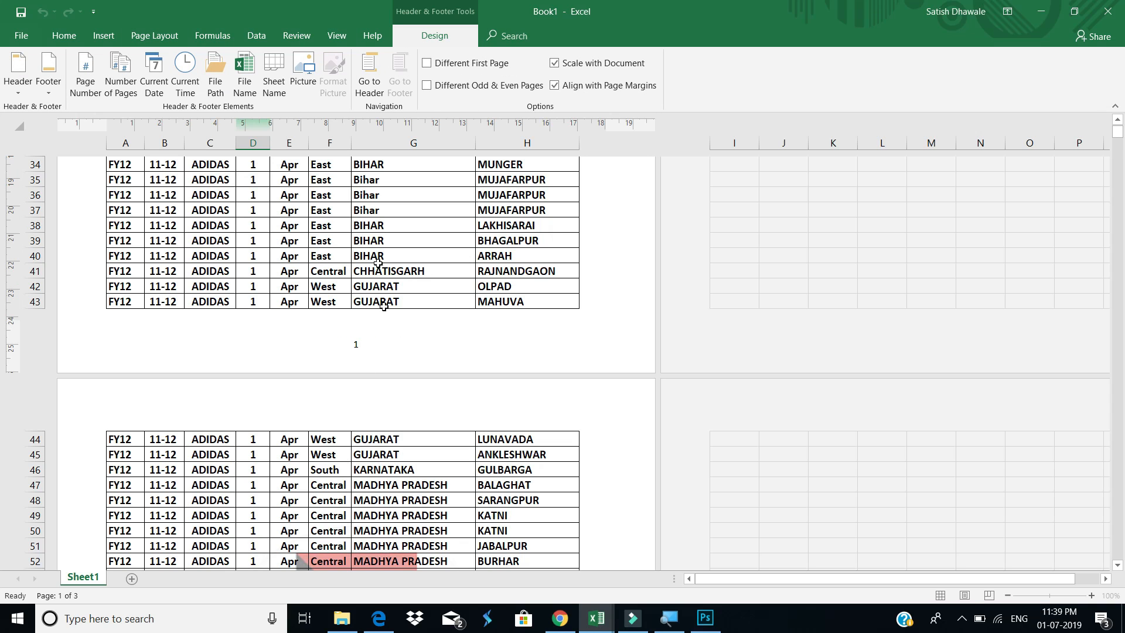
scroll(369, 352, down, 12)
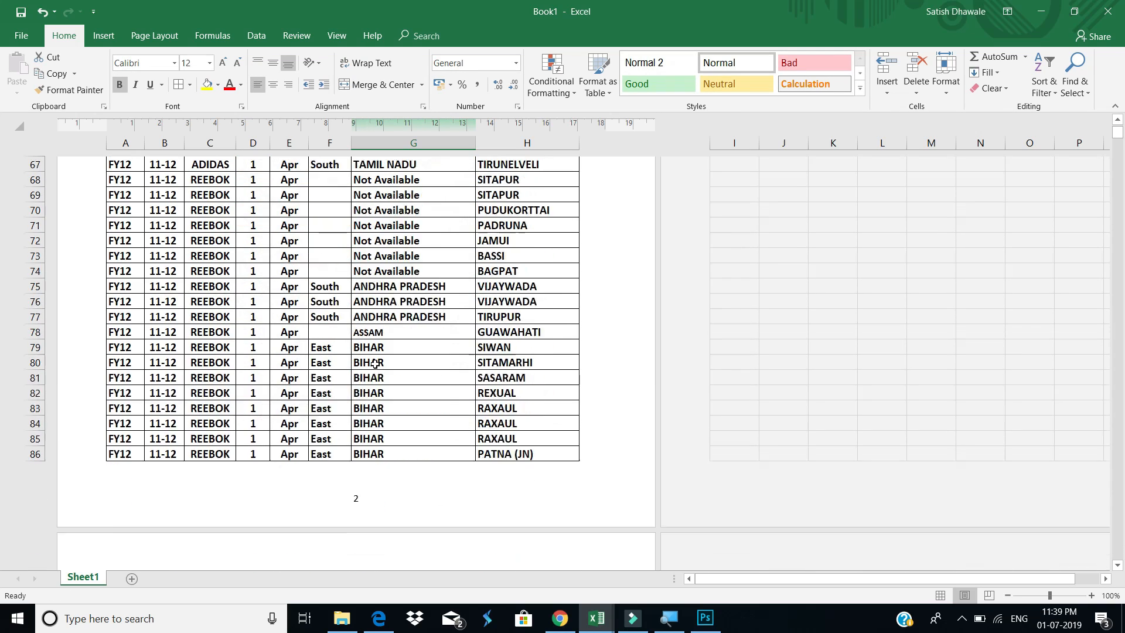
scroll(432, 397, up, 20)
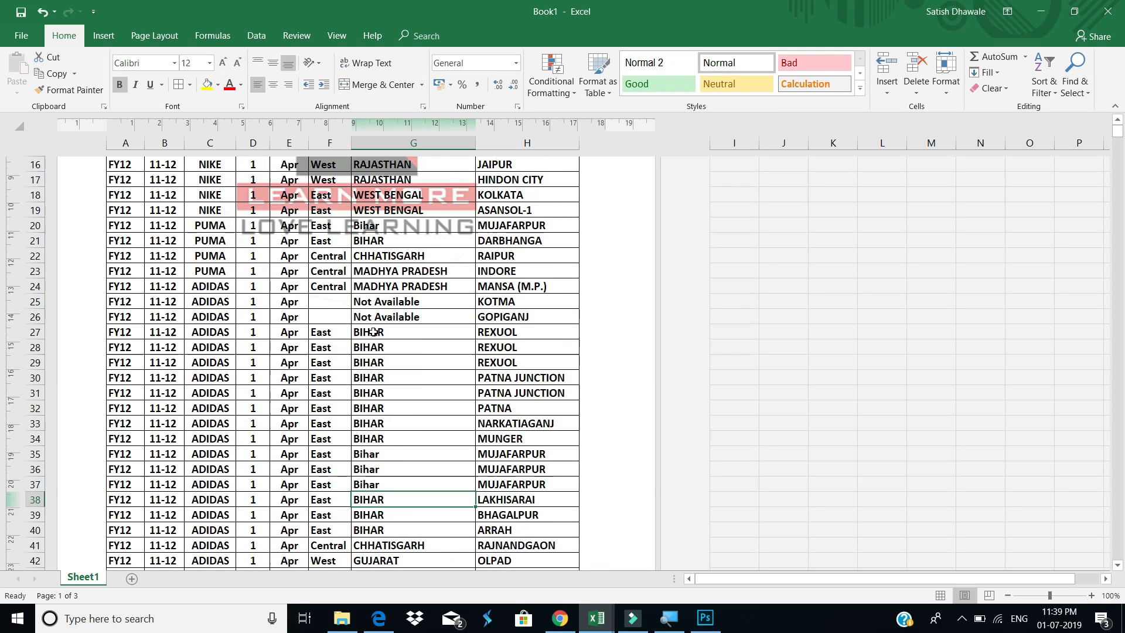
Insert the file path code in the left section of the header and leave the header to view the result
click(318, 196)
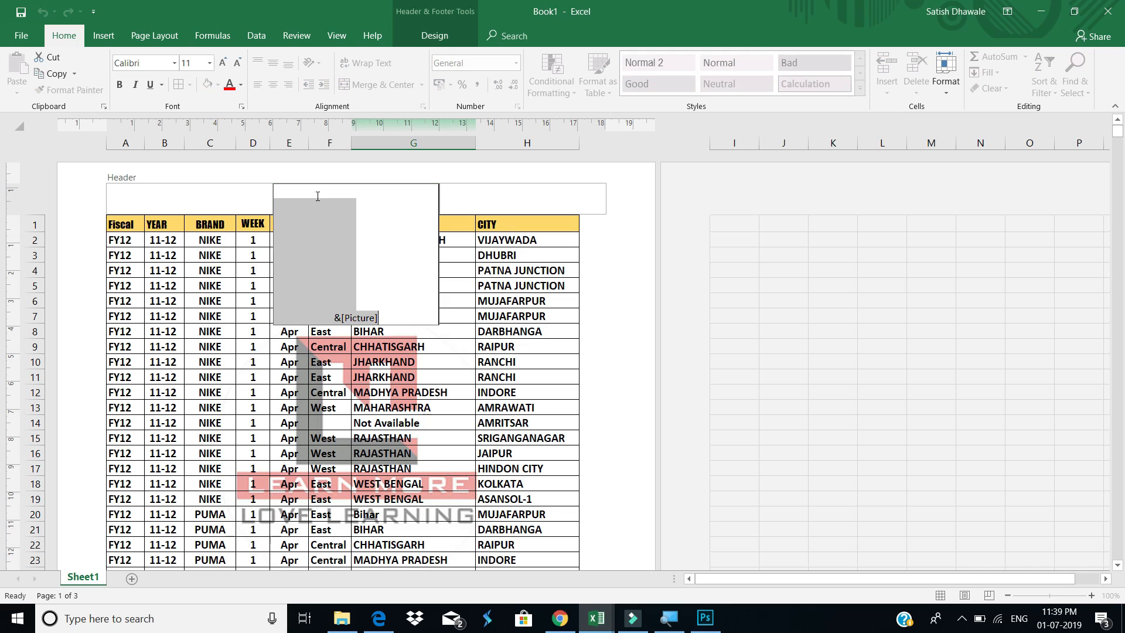
click(214, 196)
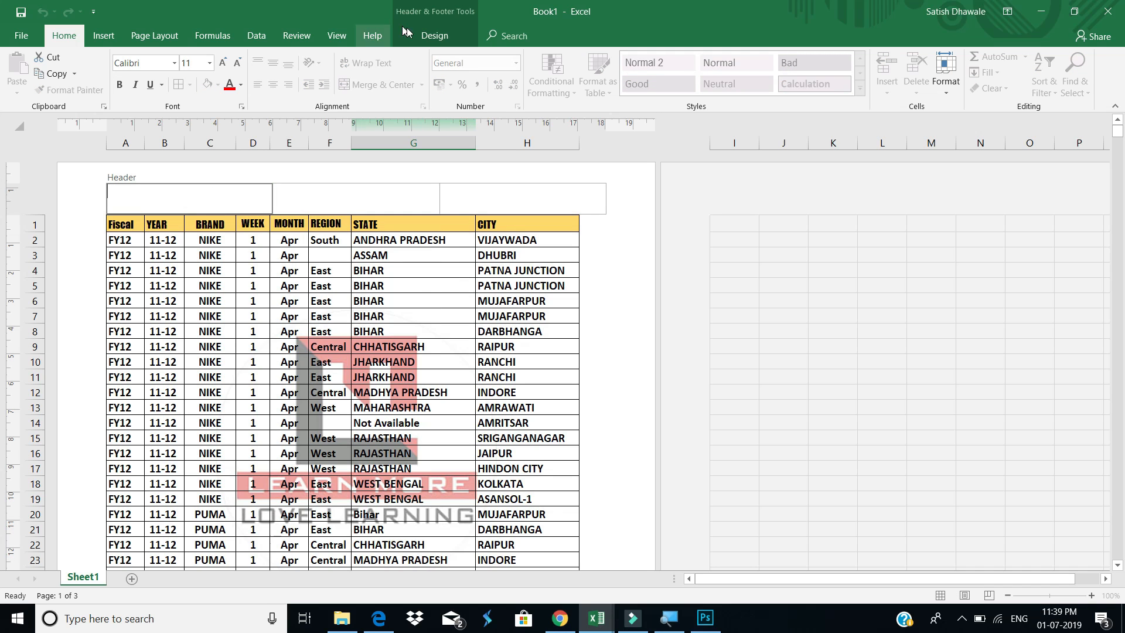
click(433, 39)
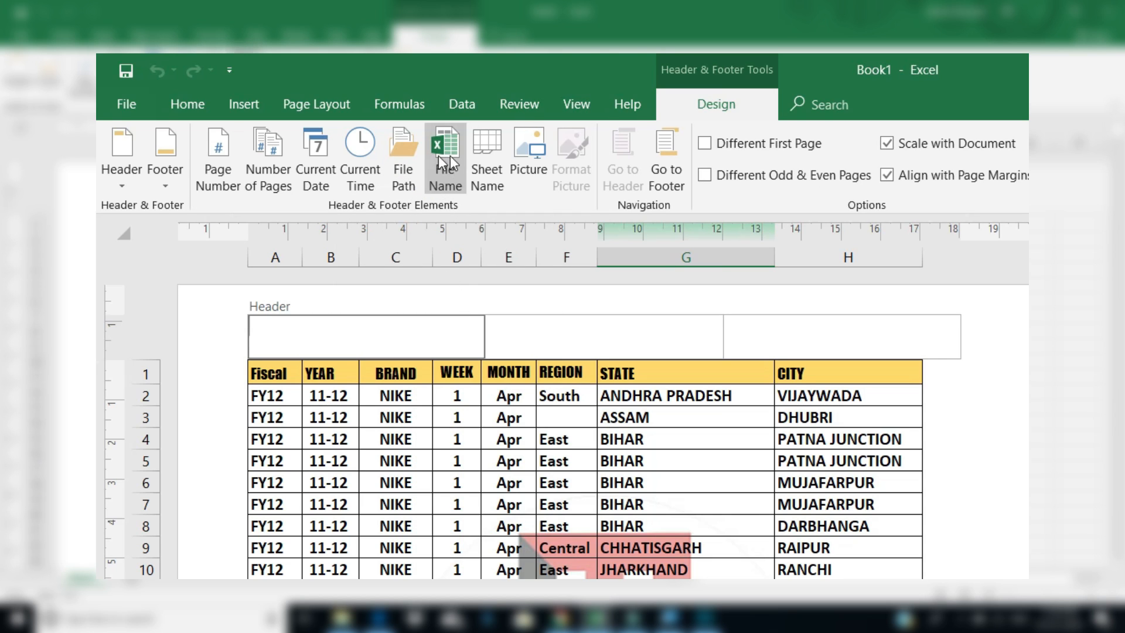
click(392, 157)
click(386, 467)
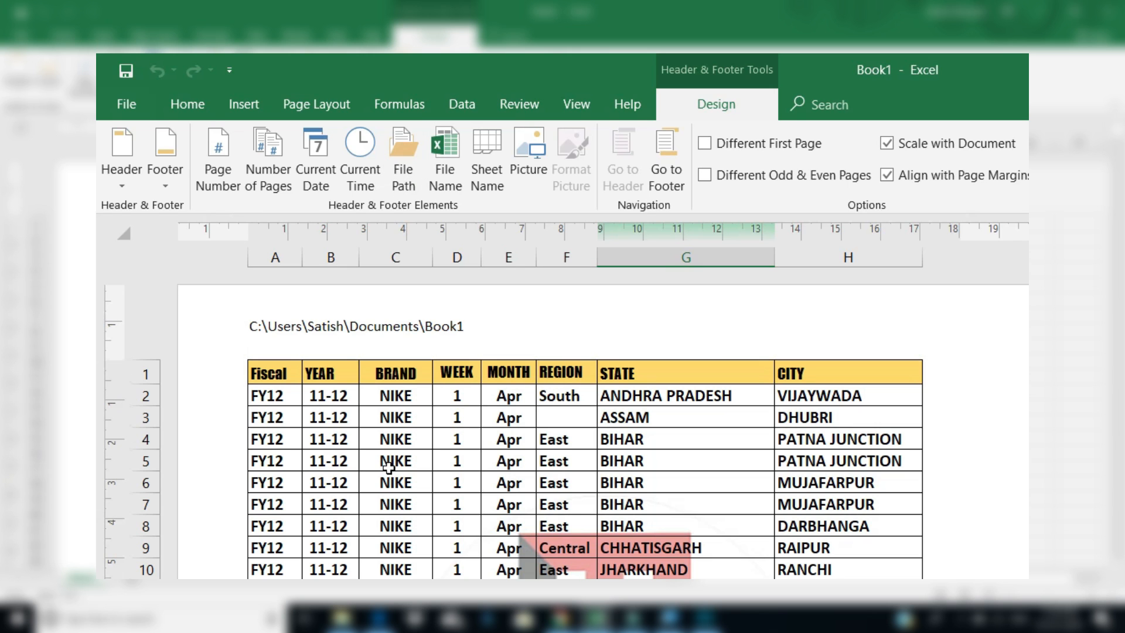
click(309, 327)
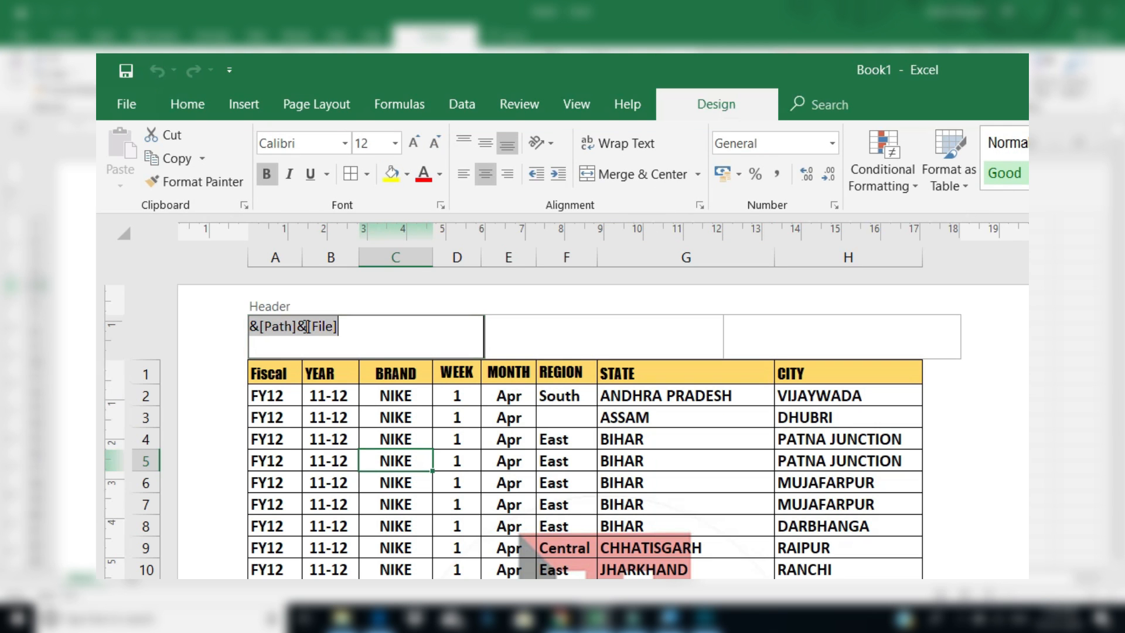
click(368, 483)
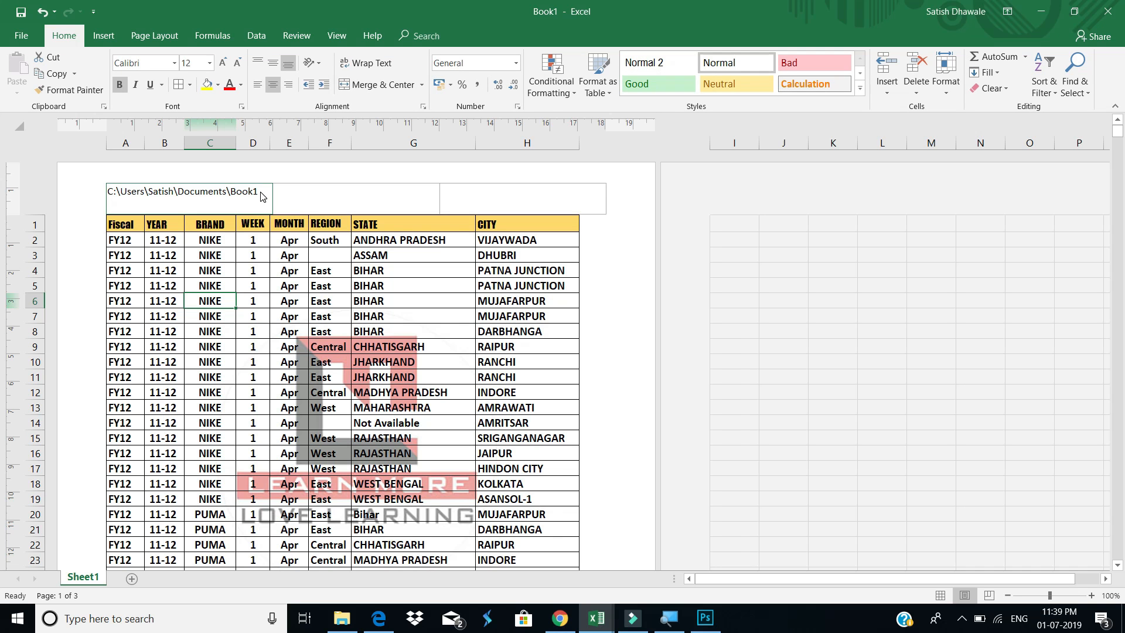
Delete the file path code from the left section of the header and leave the header
click(261, 194)
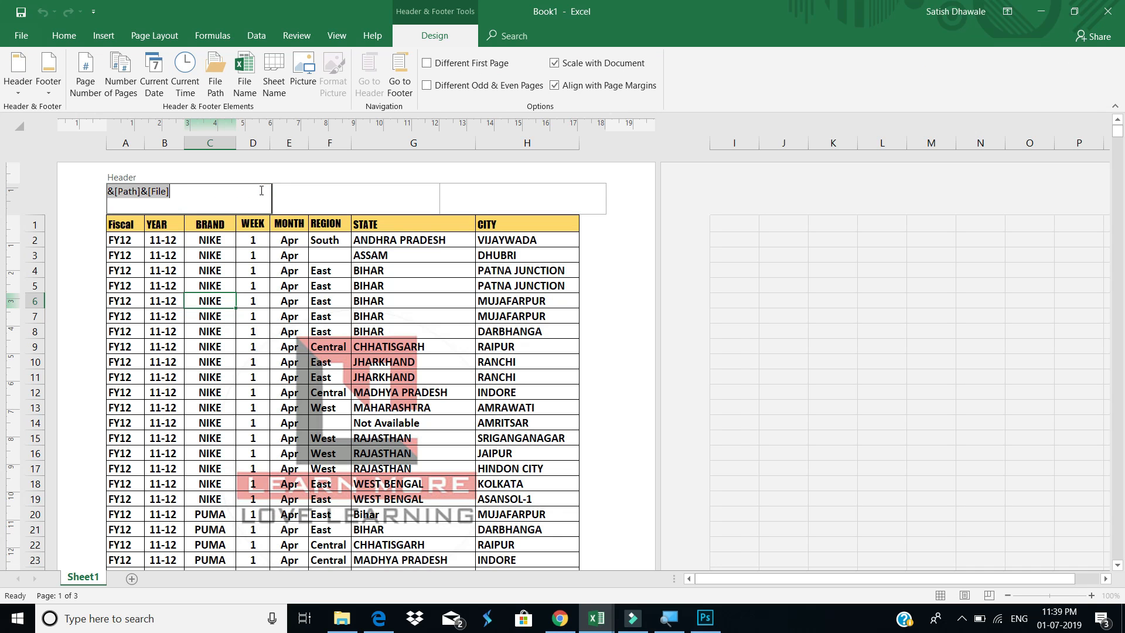
click(227, 296)
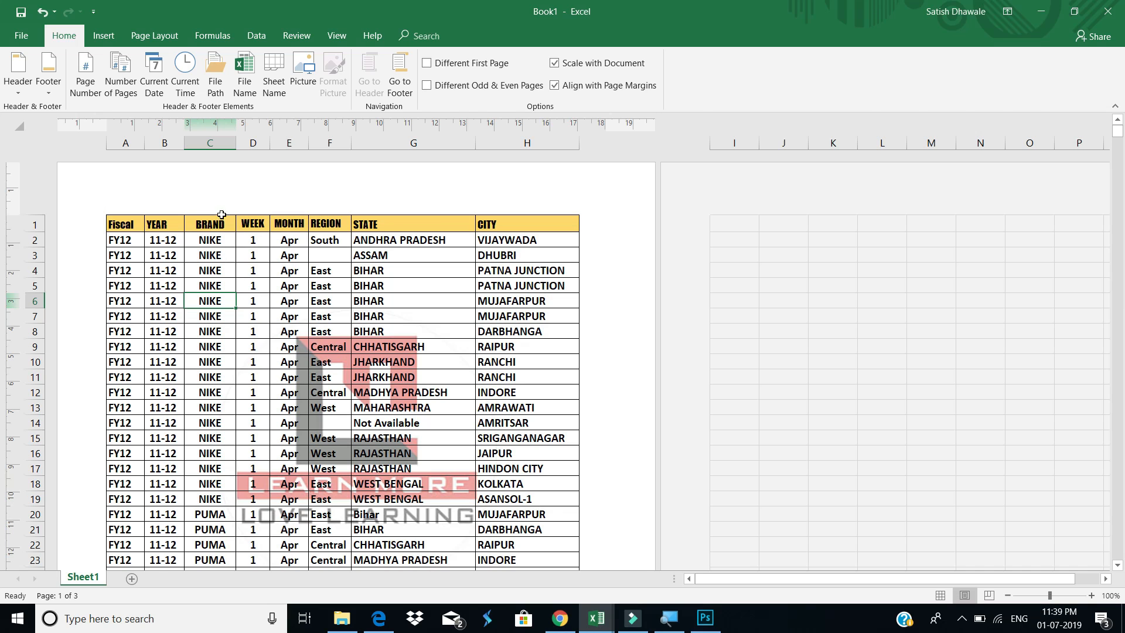
Enable the Different First Page option for the header and check the watermark on the first two pages
click(214, 195)
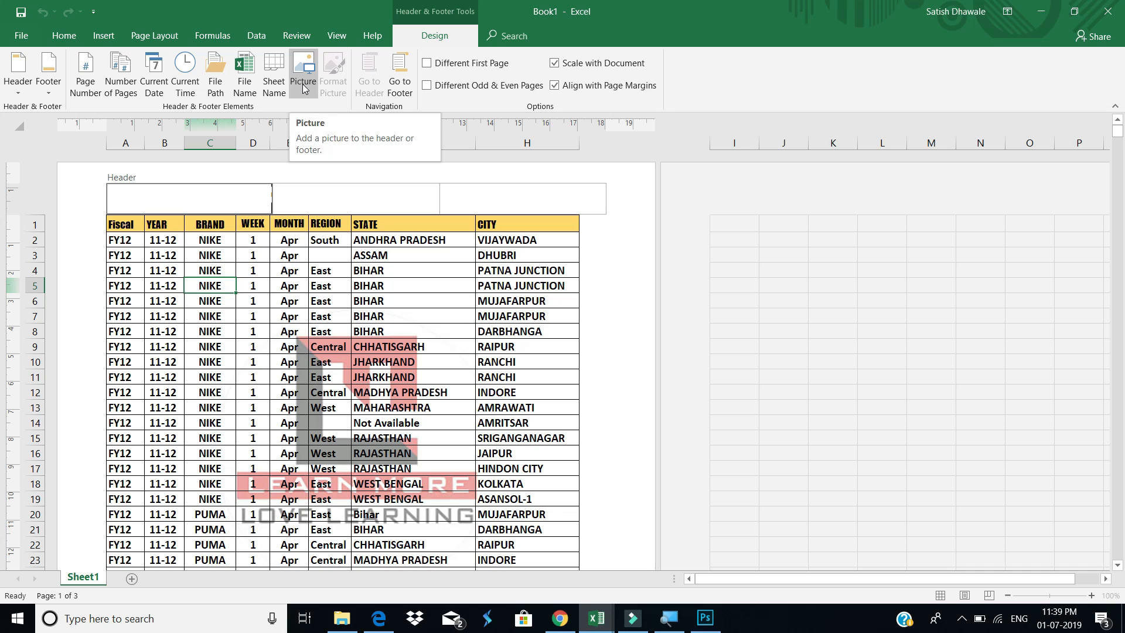
click(401, 85)
click(360, 80)
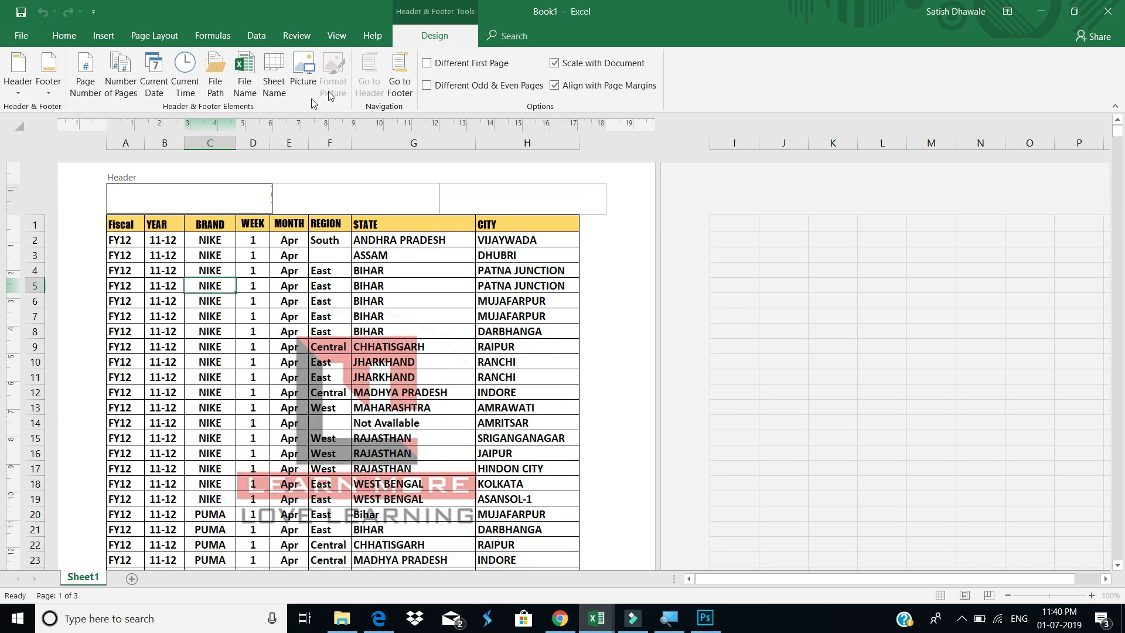
click(457, 66)
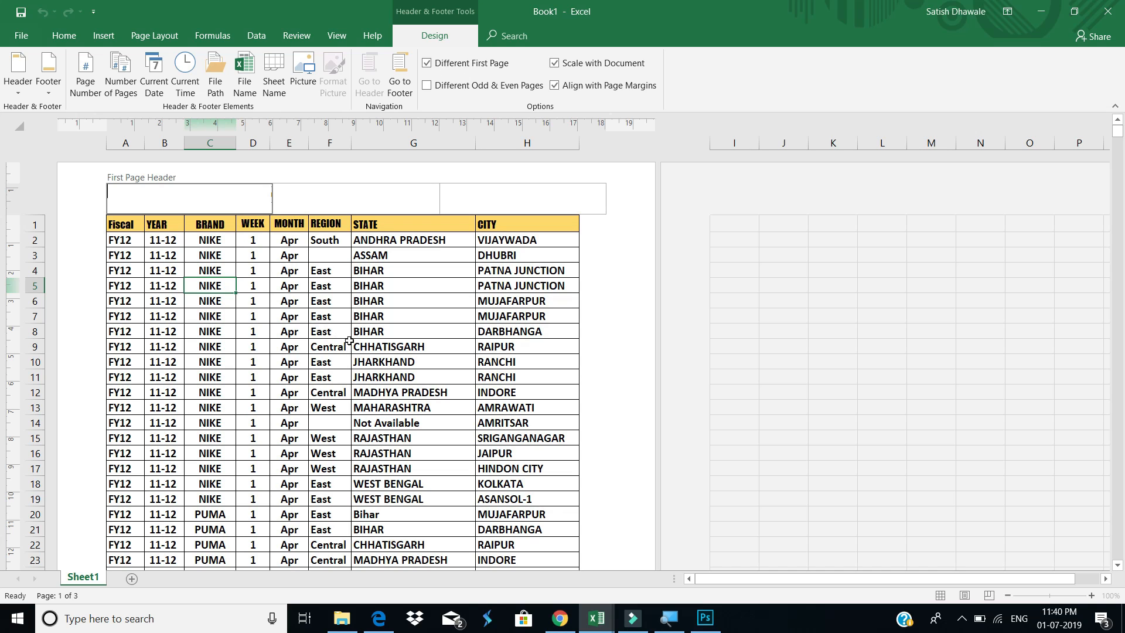
click(349, 410)
scroll(372, 408, down, 7)
scroll(373, 408, down, 10)
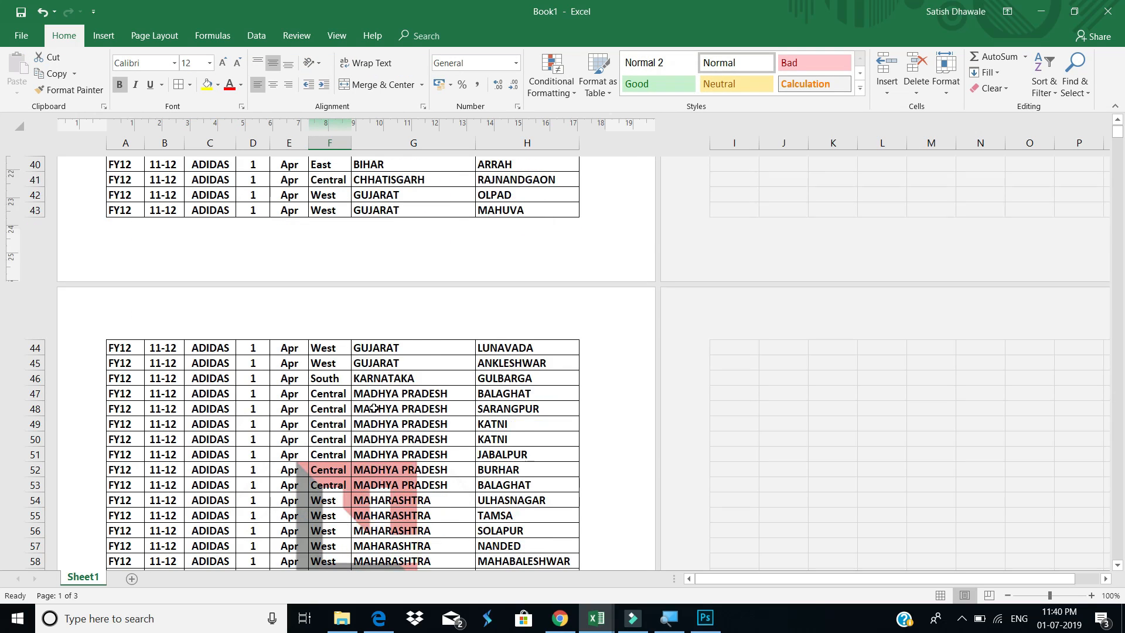
scroll(374, 409, up, 15)
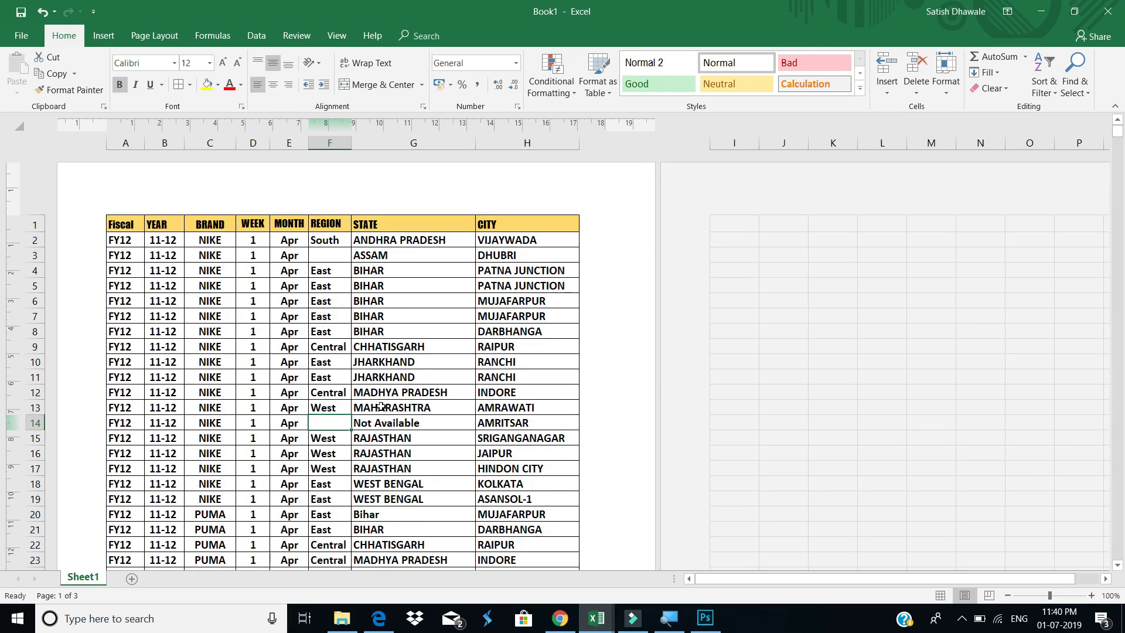
Disable the Different First Page option from the center section of the first page header
click(380, 408)
click(354, 205)
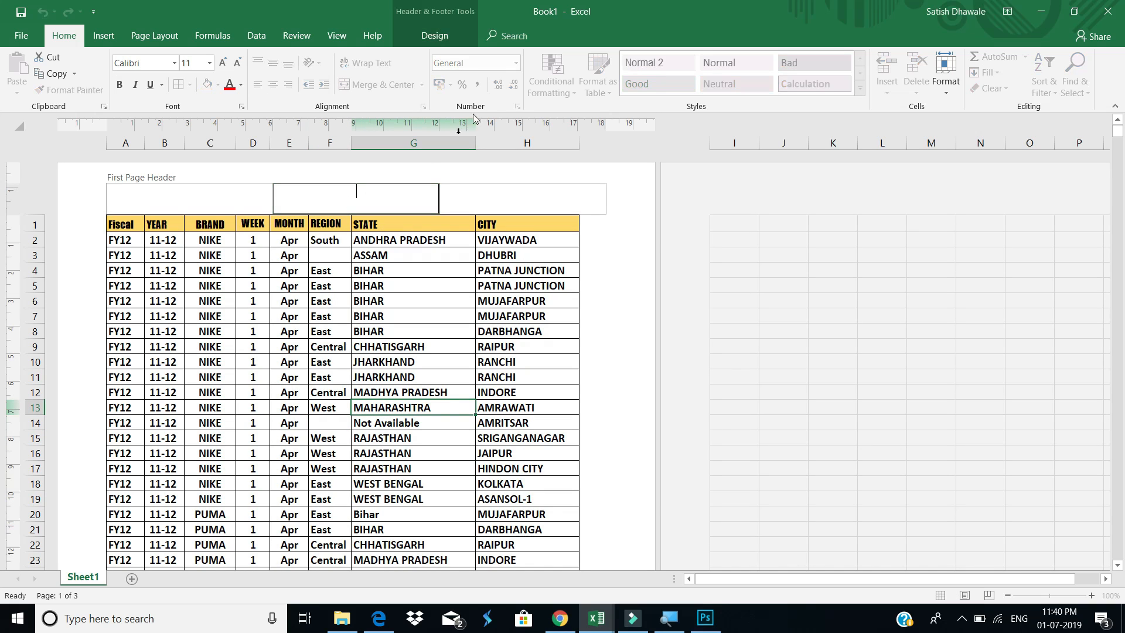
click(442, 40)
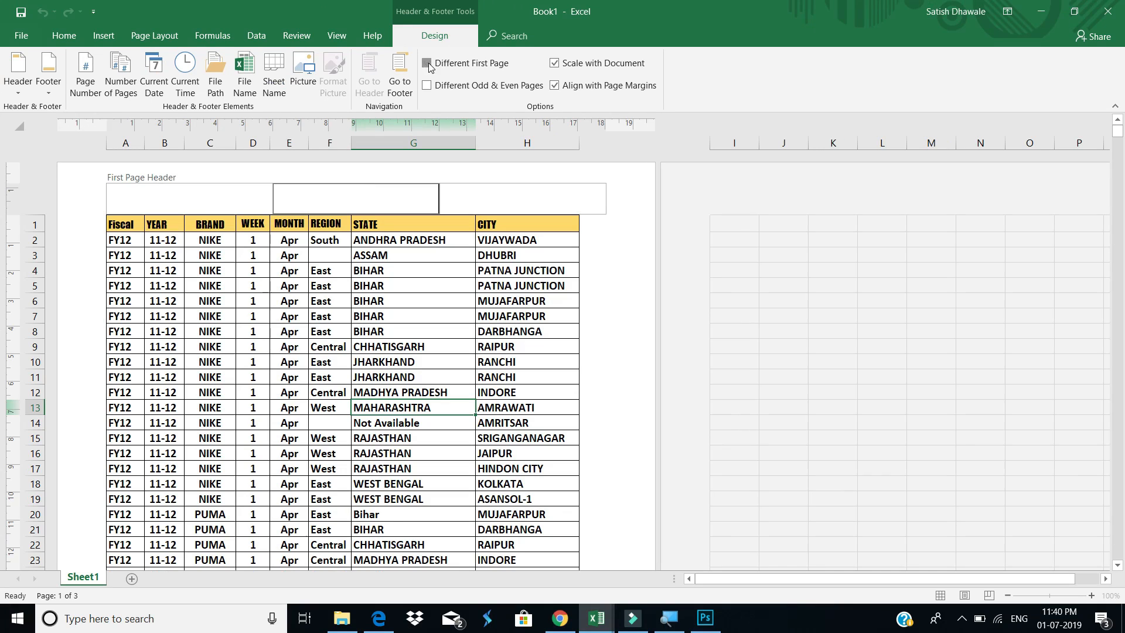
click(426, 63)
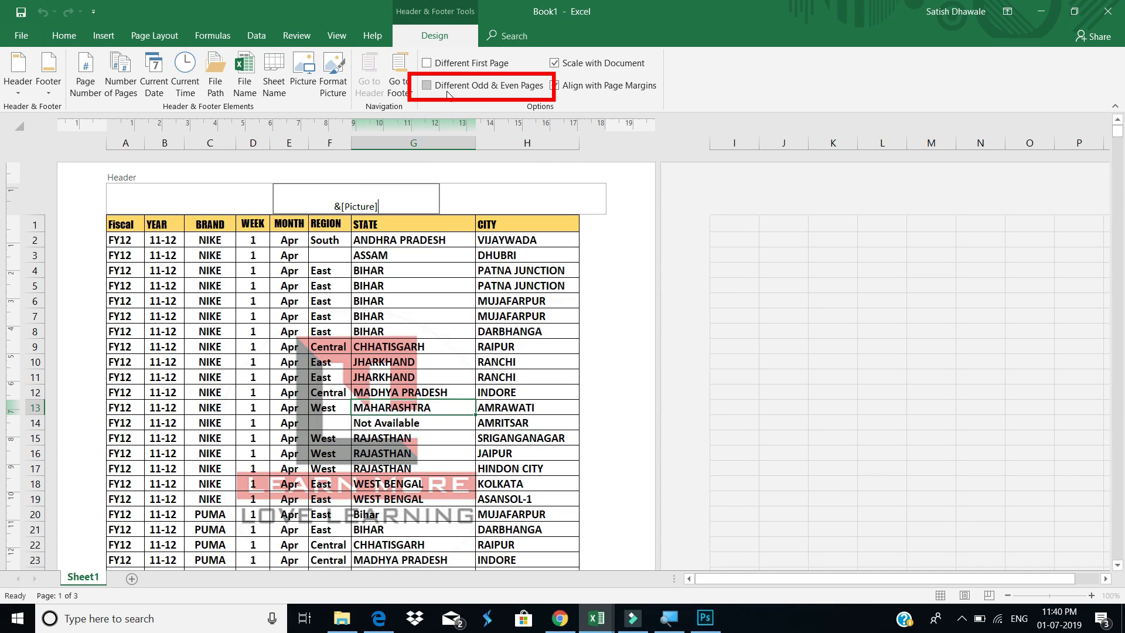
Enable the Different Odd & Even Pages option and compare the watermark and headers on the odd and even pages
click(449, 92)
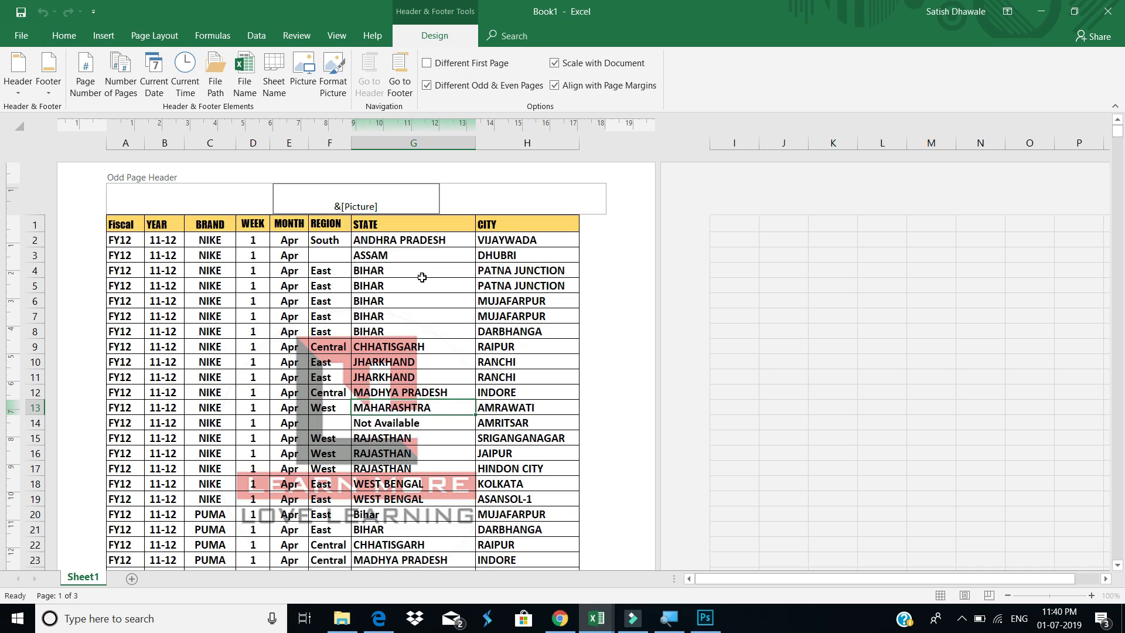
click(435, 404)
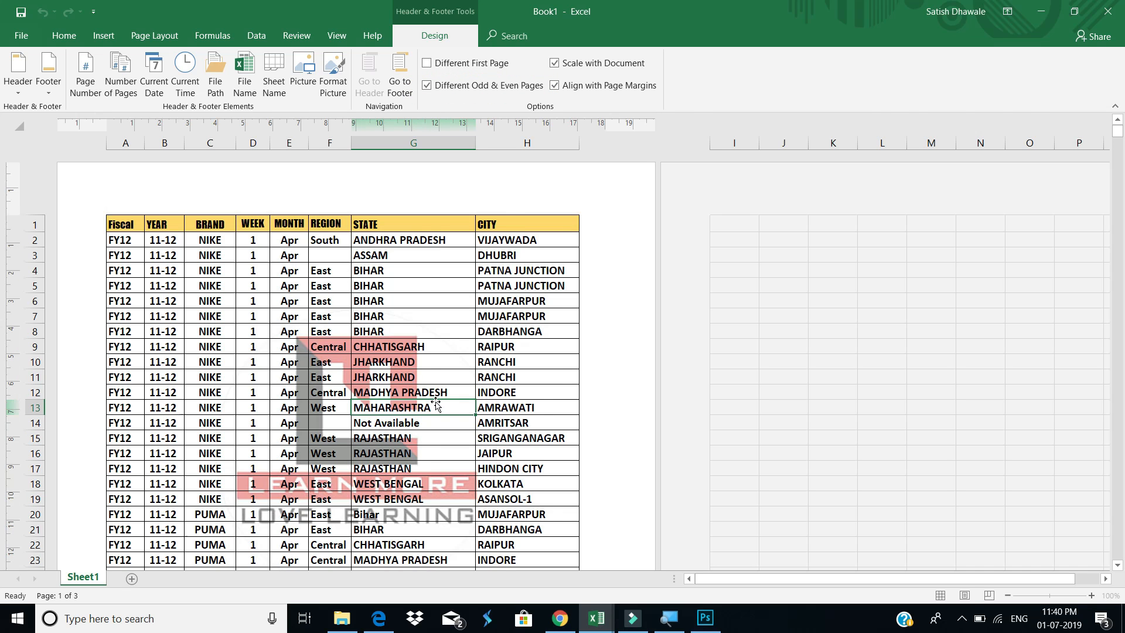
scroll(435, 404, down, 15)
scroll(368, 399, down, 3)
scroll(369, 399, up, 10)
click(336, 457)
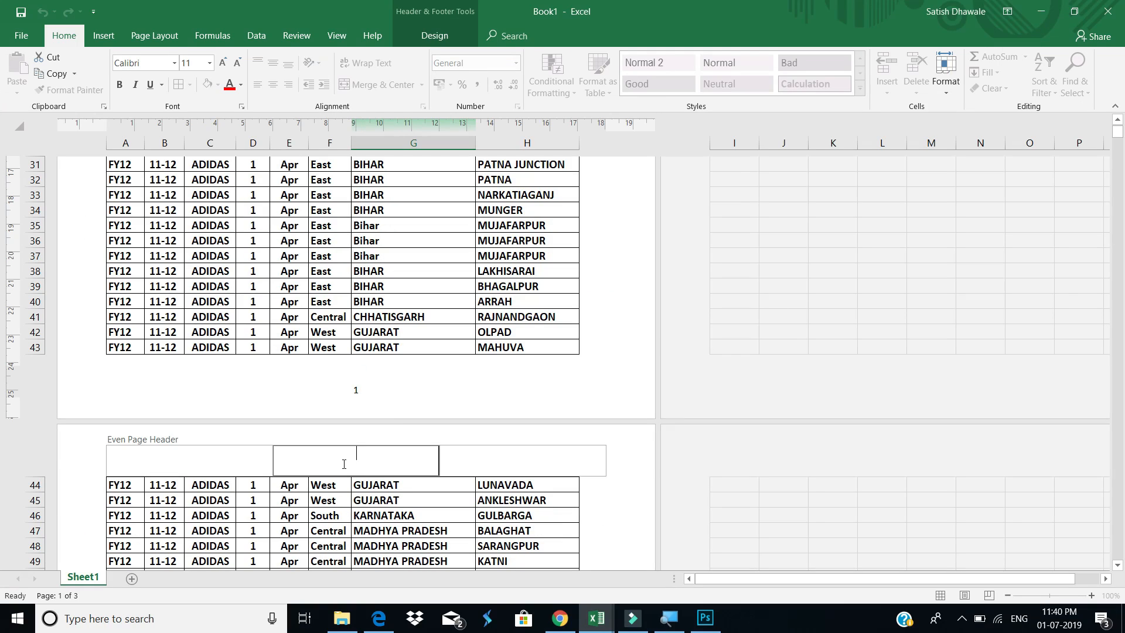
click(420, 330)
scroll(421, 329, up, 10)
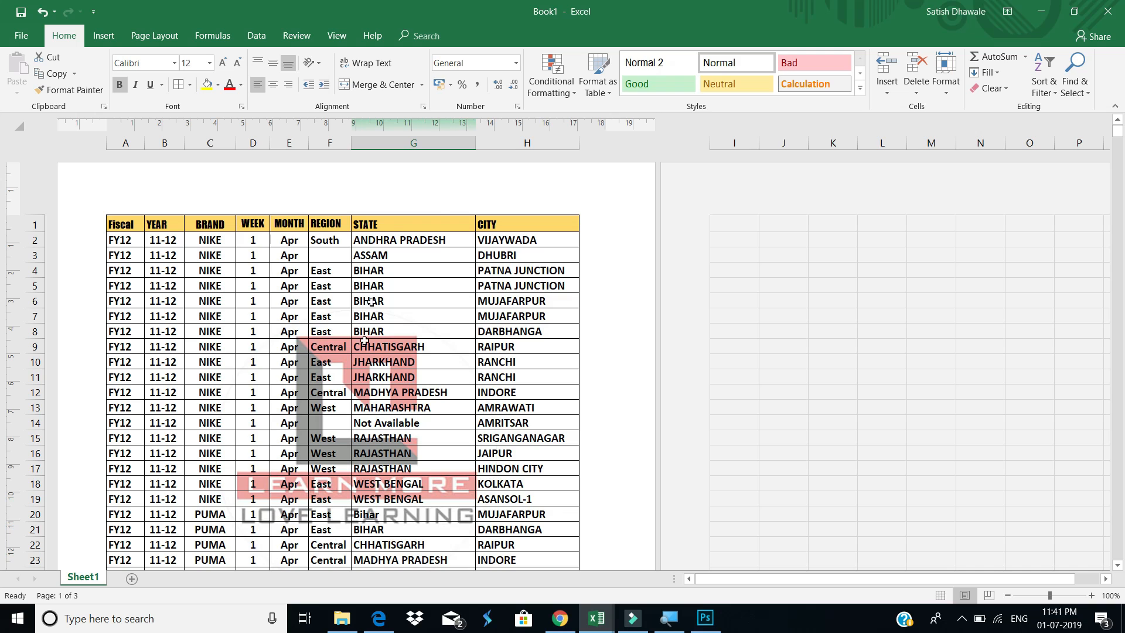
Review the odd page header's center and left sections and disable the Different Odd & Even Pages option
click(387, 213)
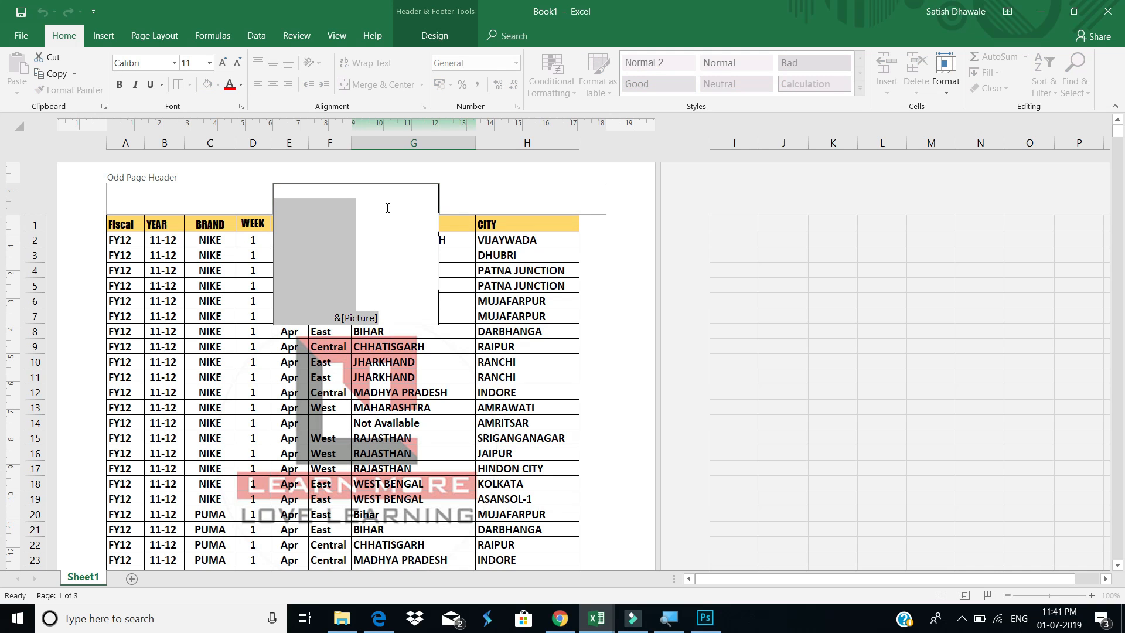
click(388, 208)
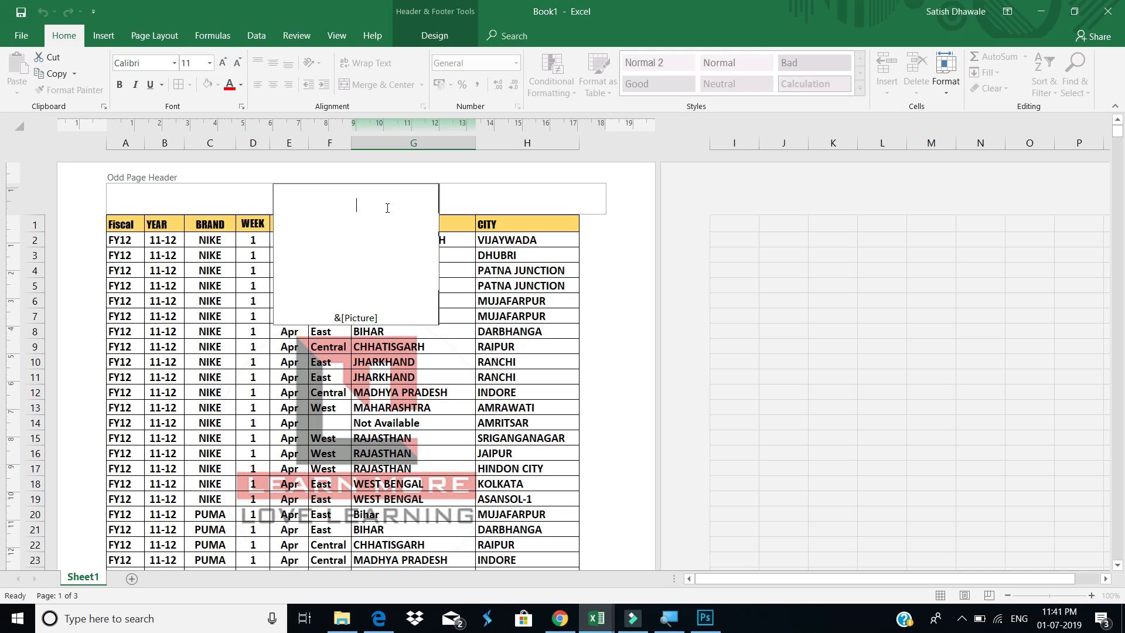
key(Escape)
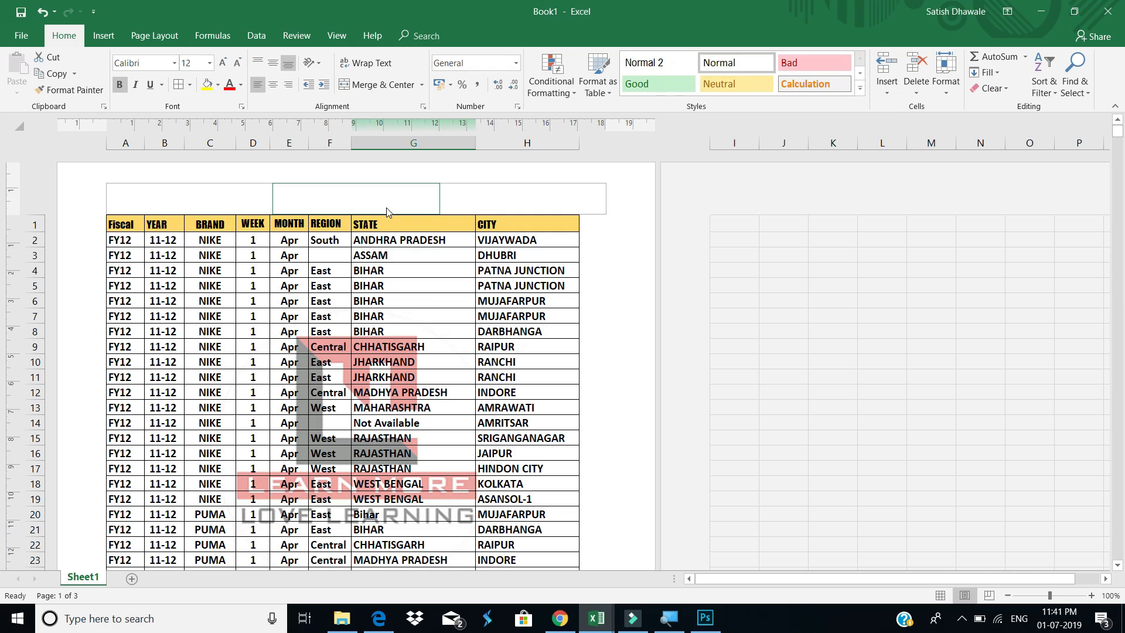
click(395, 200)
click(395, 199)
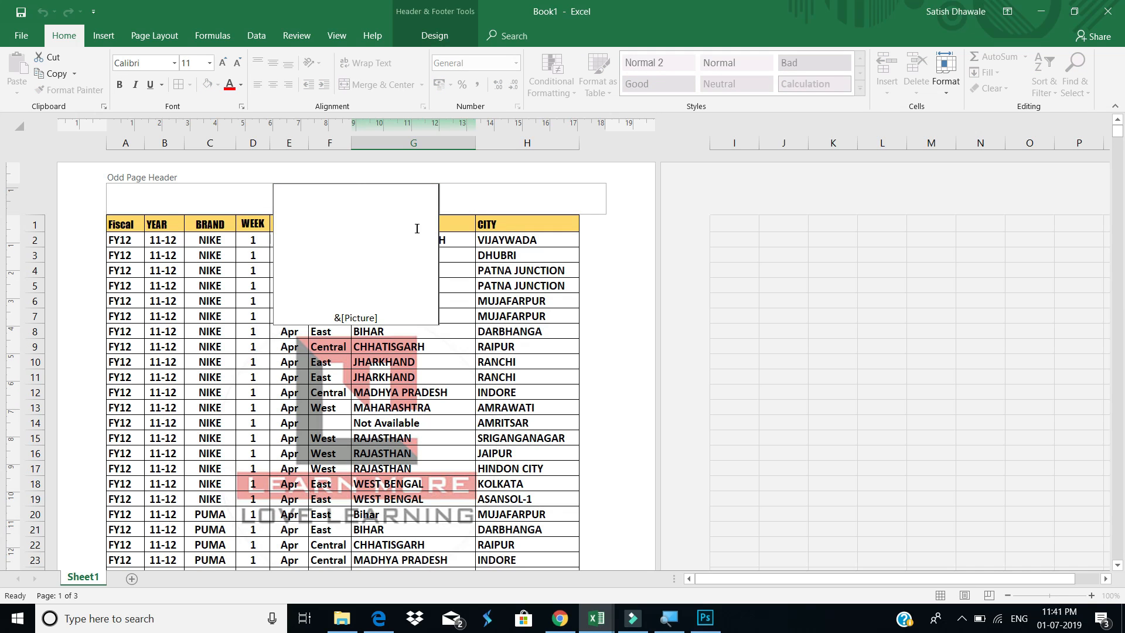
click(163, 190)
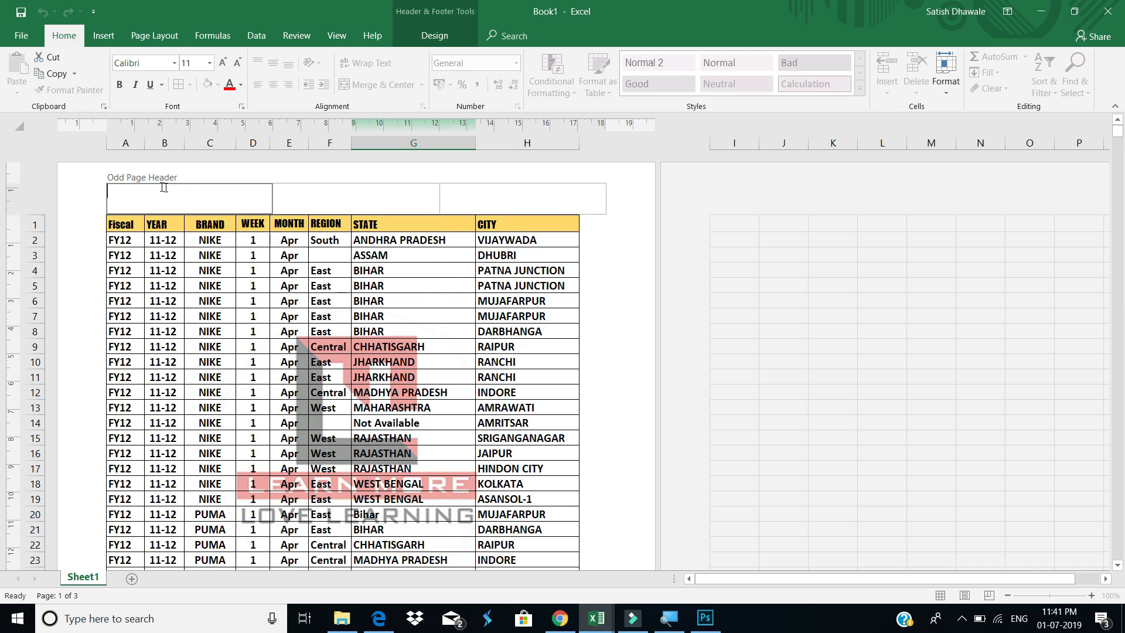
click(434, 35)
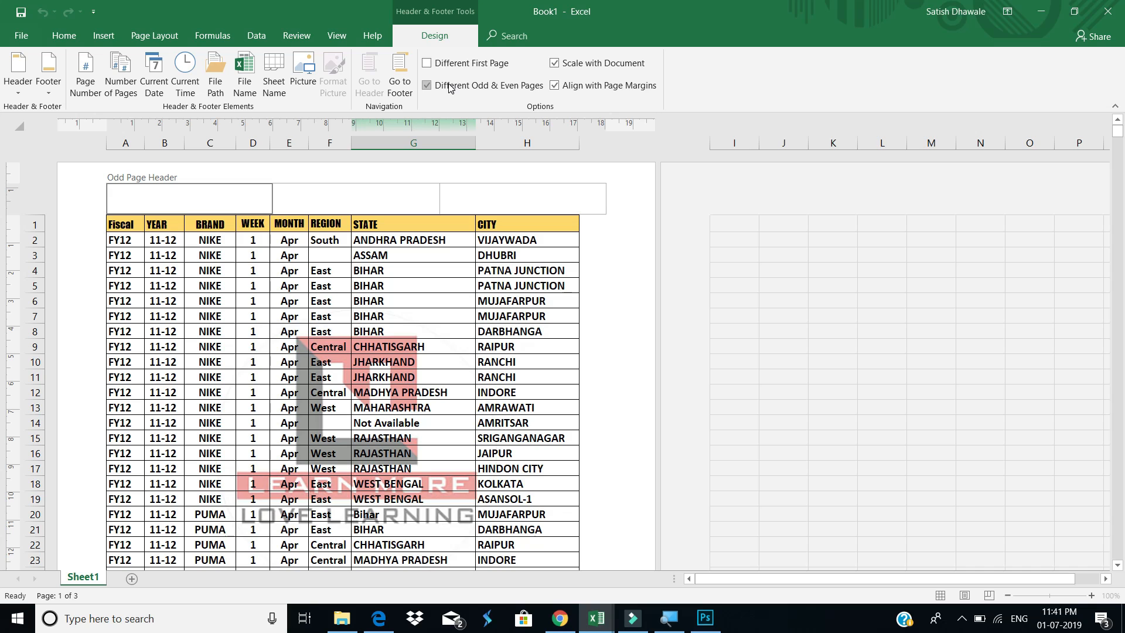
click(451, 89)
Delete the picture code from the center section of the header to remove the logo watermark
click(355, 205)
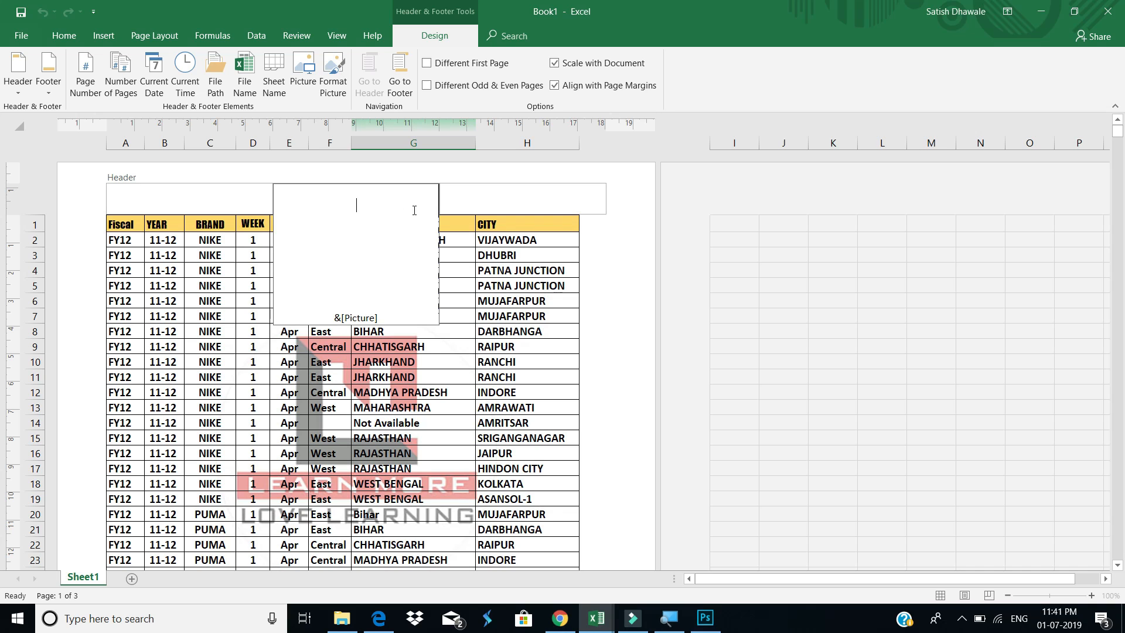
click(515, 295)
click(385, 190)
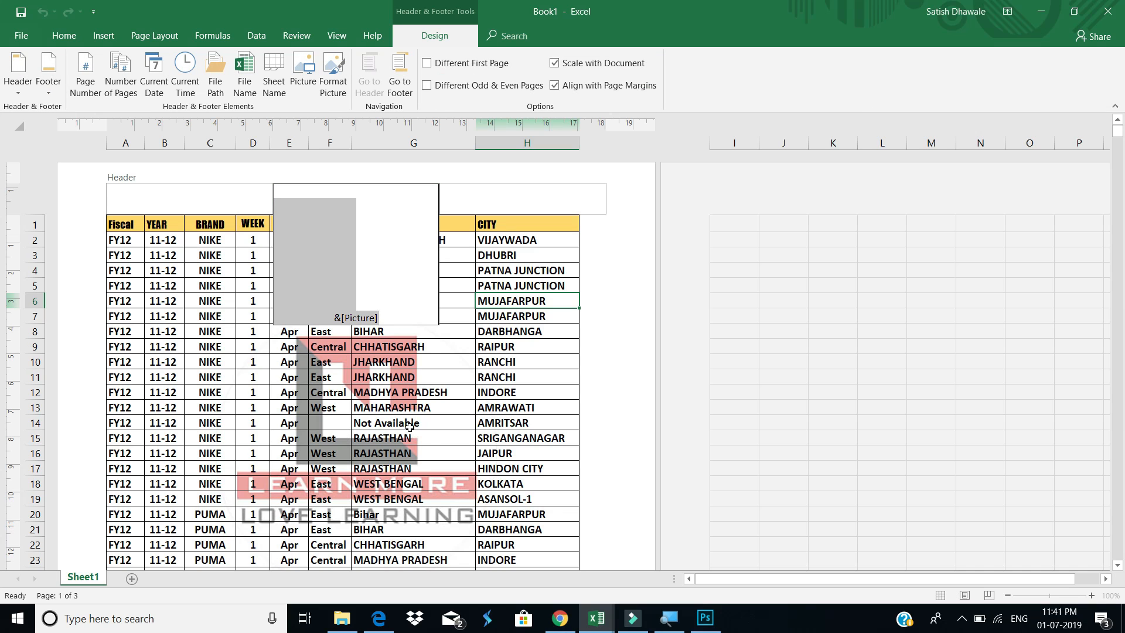
key(Delete)
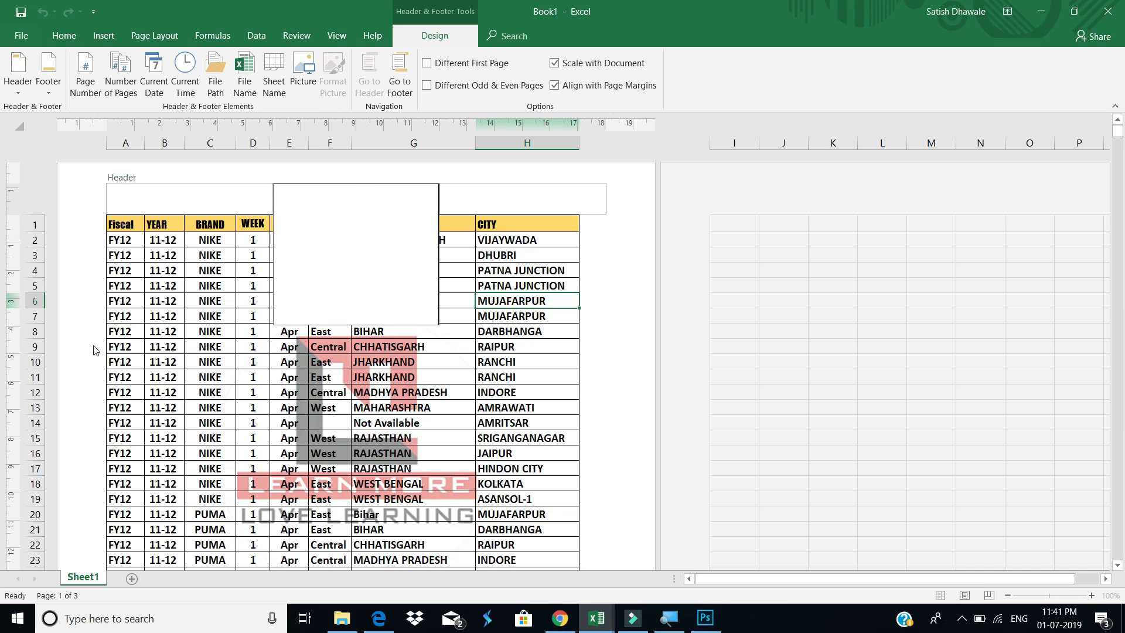
Leave header editing and return the worksheet to Normal view with cell A1 selected
click(209, 349)
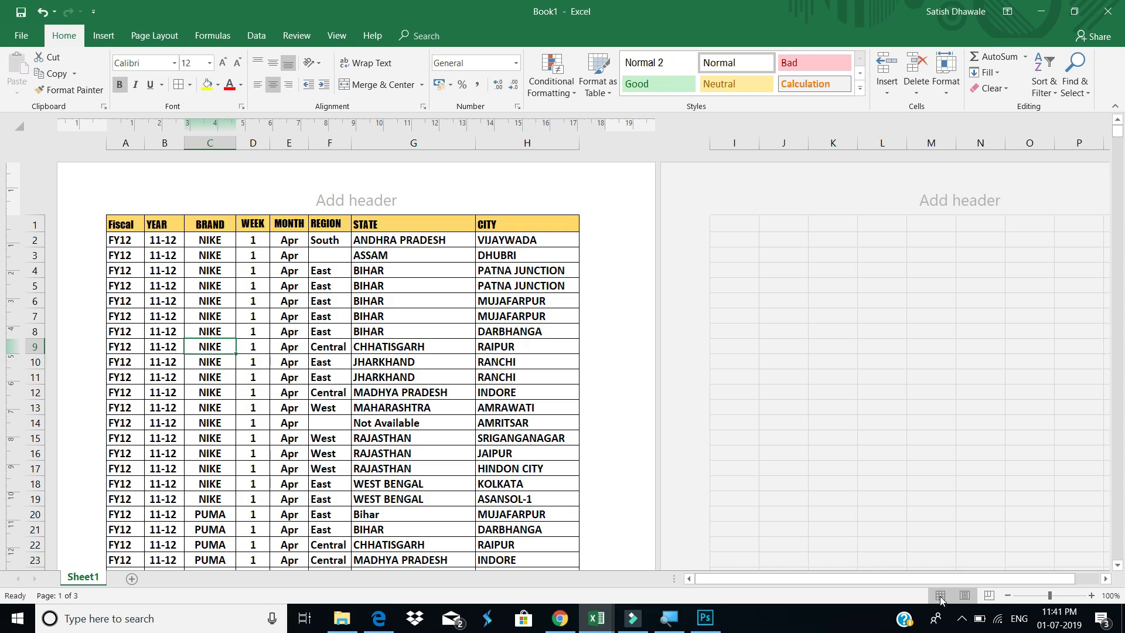
click(940, 599)
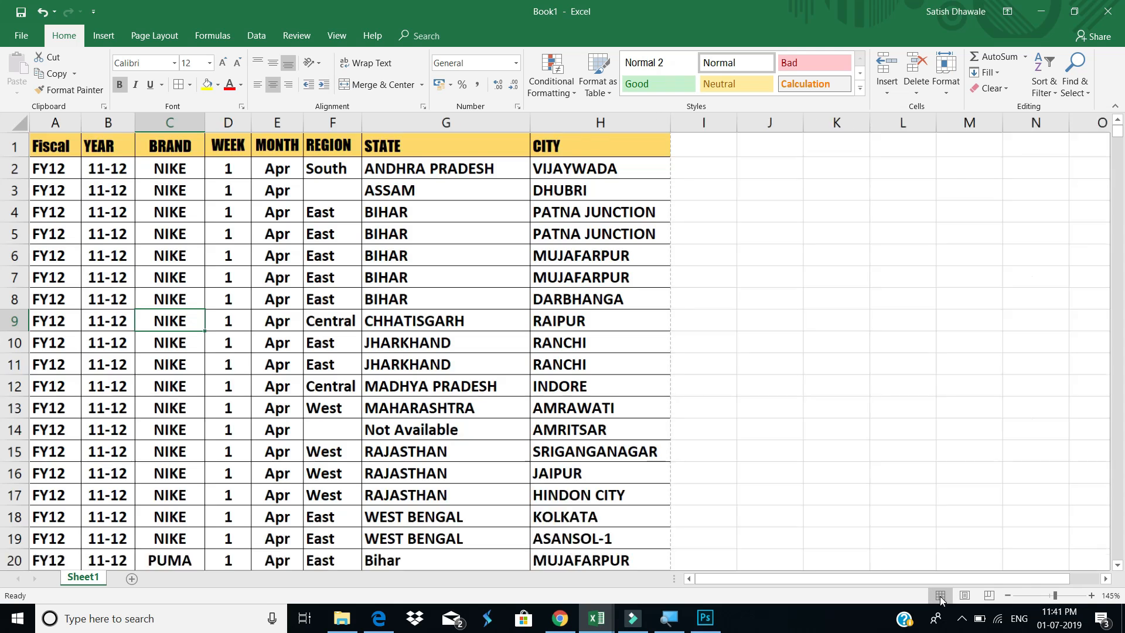
click(70, 147)
key(alt+n)
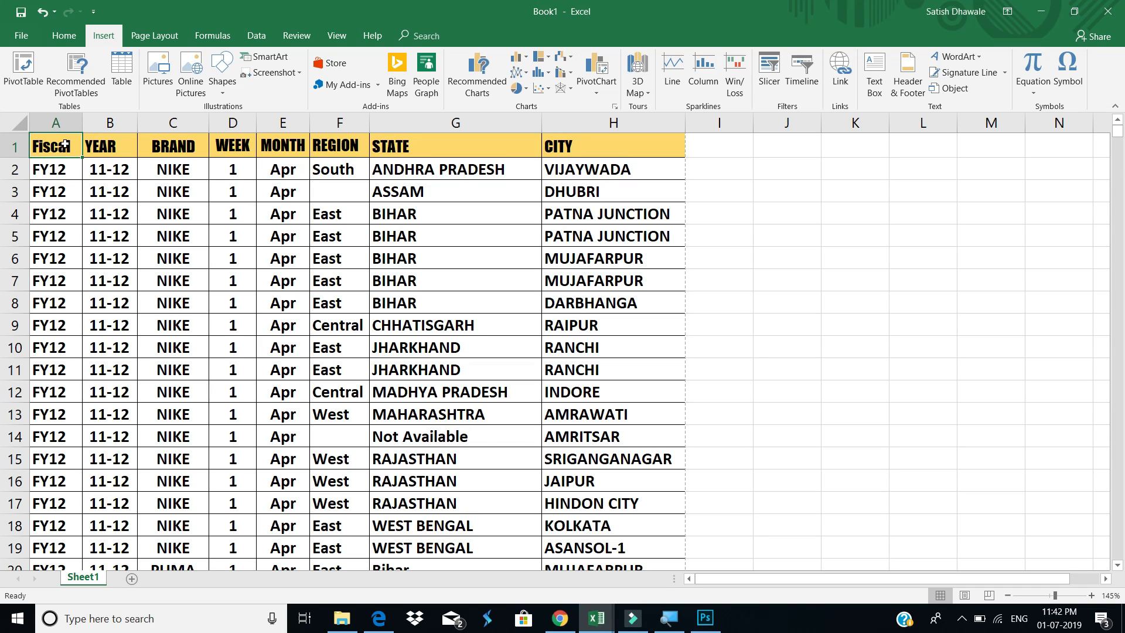
Preview the printout and check all three pages for the column heading row
drag(65, 144, 588, 135)
click(56, 146)
key(ctrl+p)
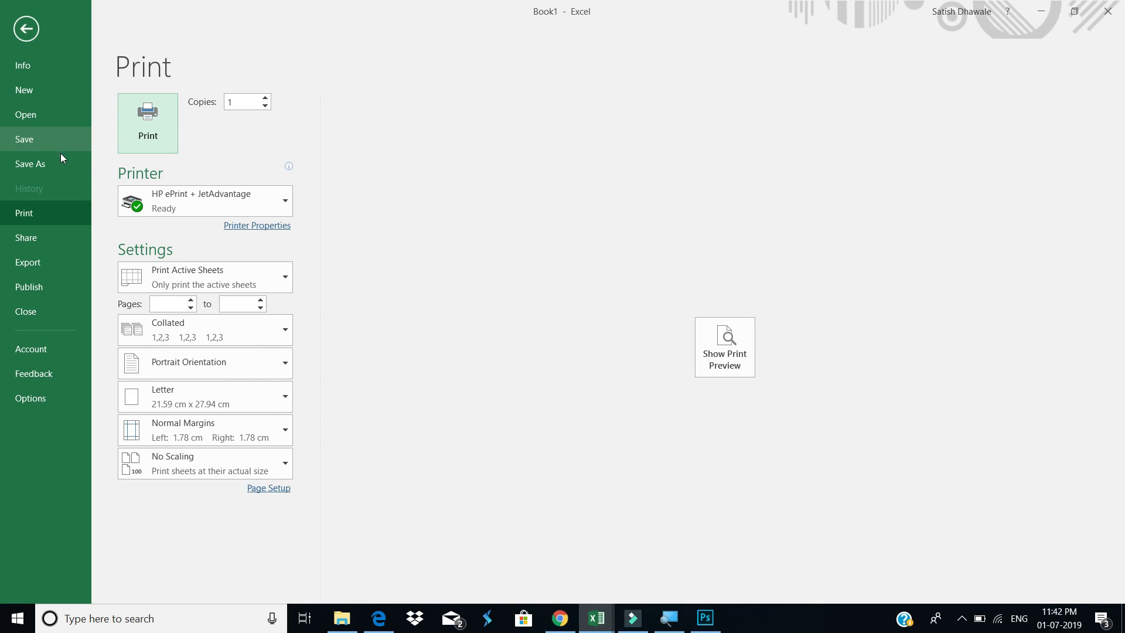
click(716, 355)
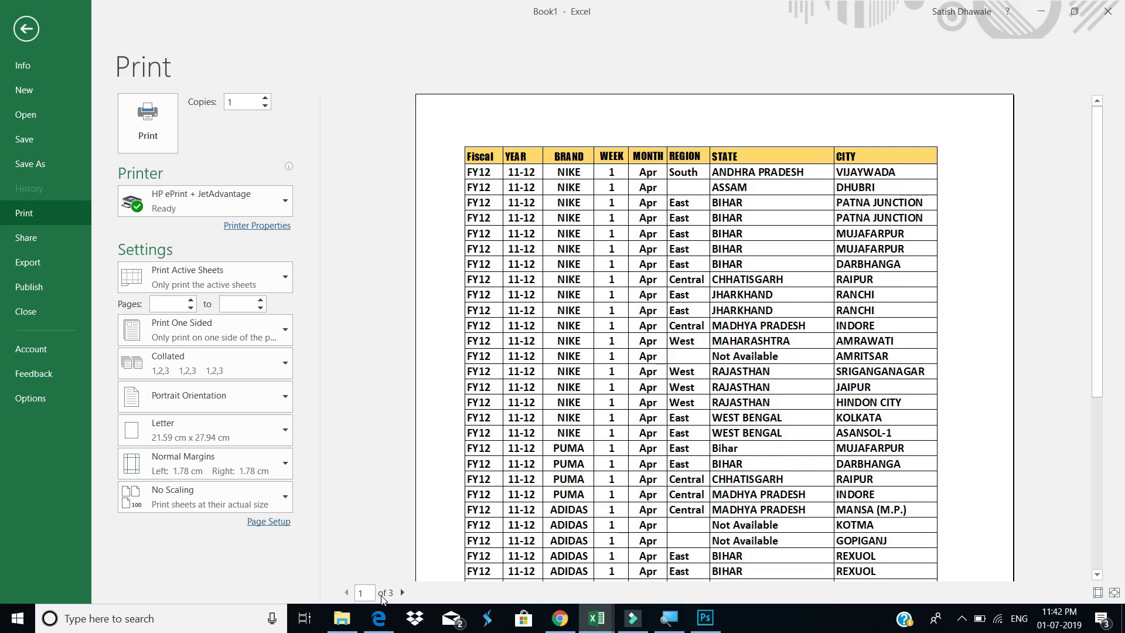
click(403, 593)
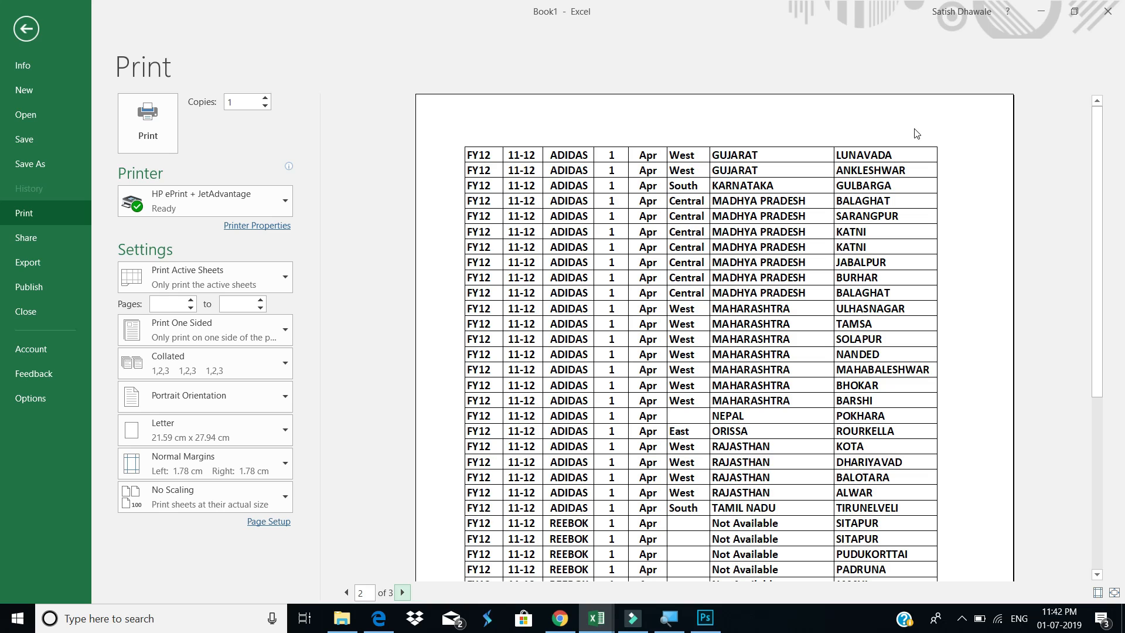
click(403, 593)
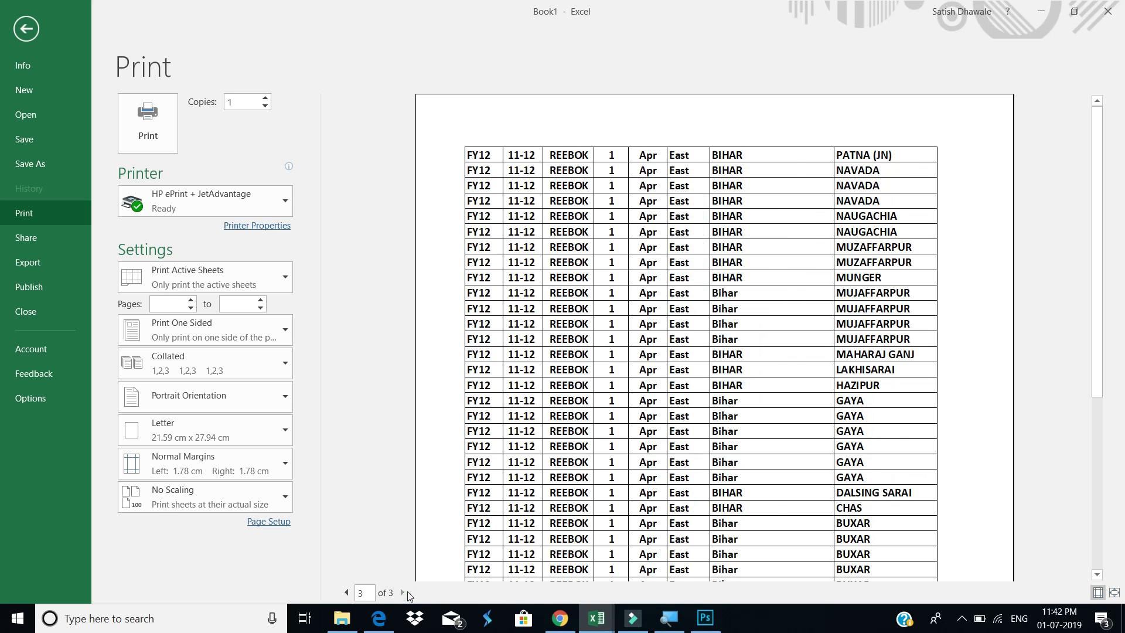
double_click(346, 593)
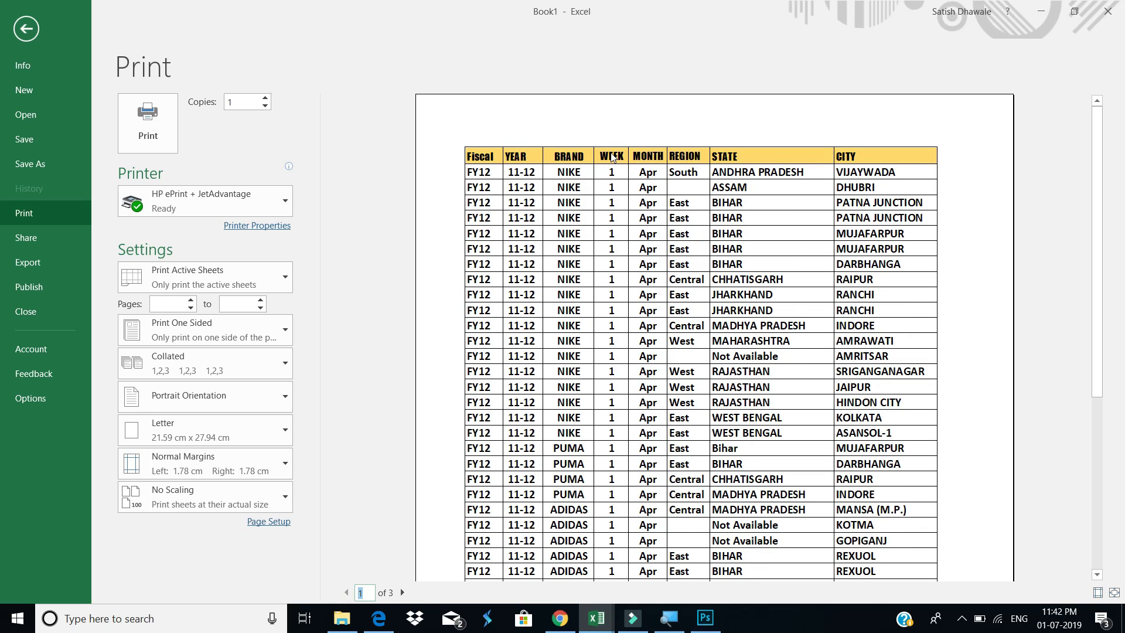
key(Escape)
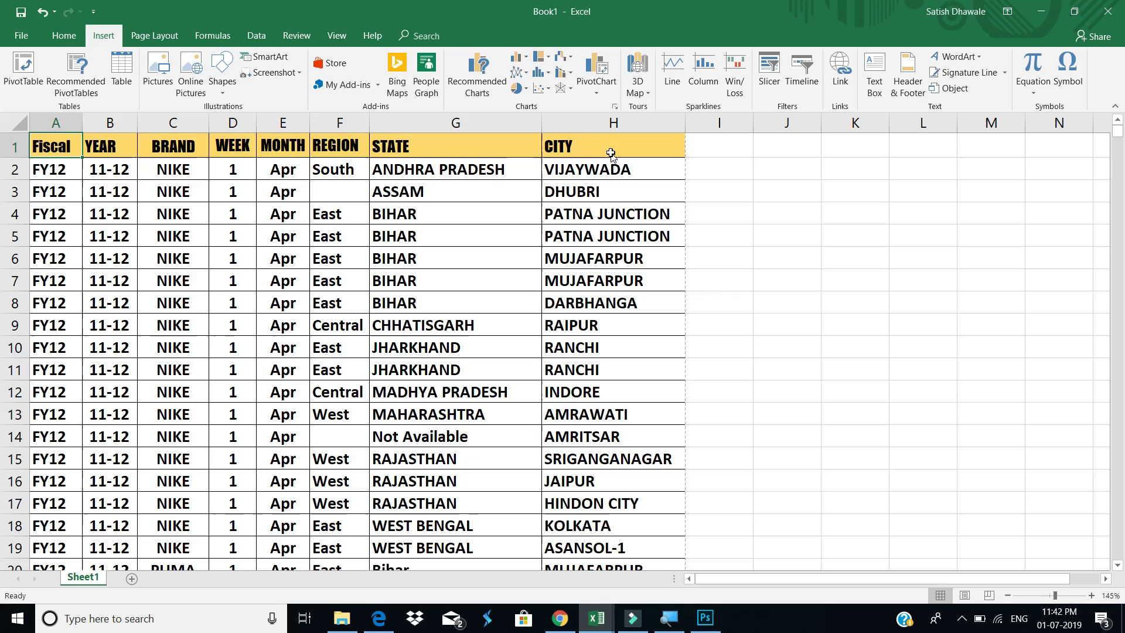
Set row 1 ($1:$1) as the row to repeat at the top of every printed page
drag(75, 139, 623, 143)
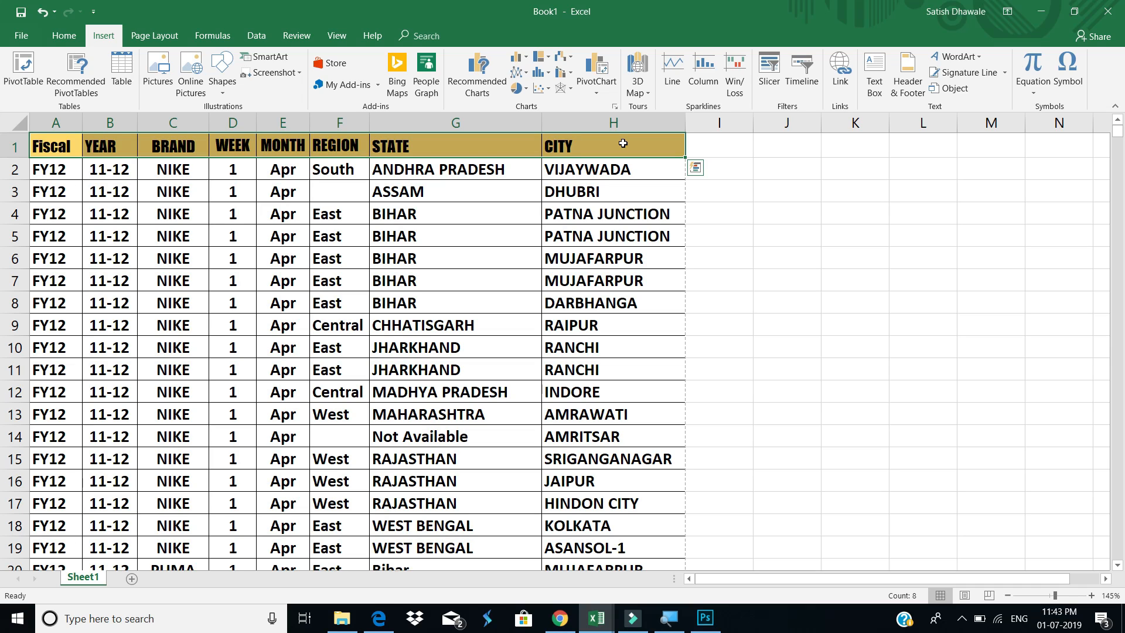
click(302, 194)
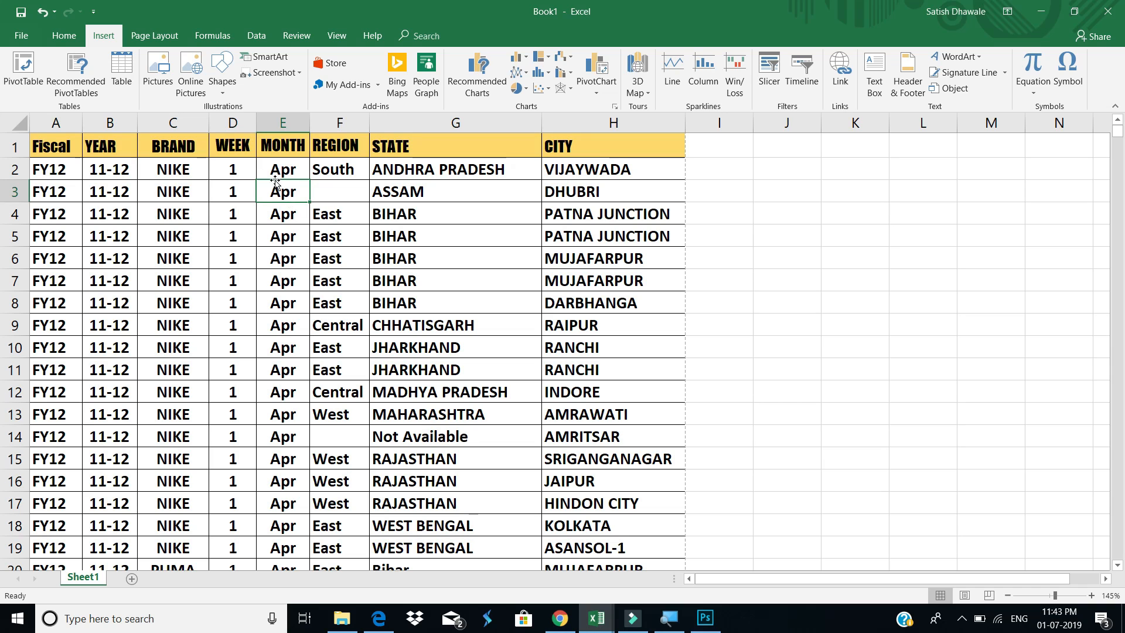
click(136, 37)
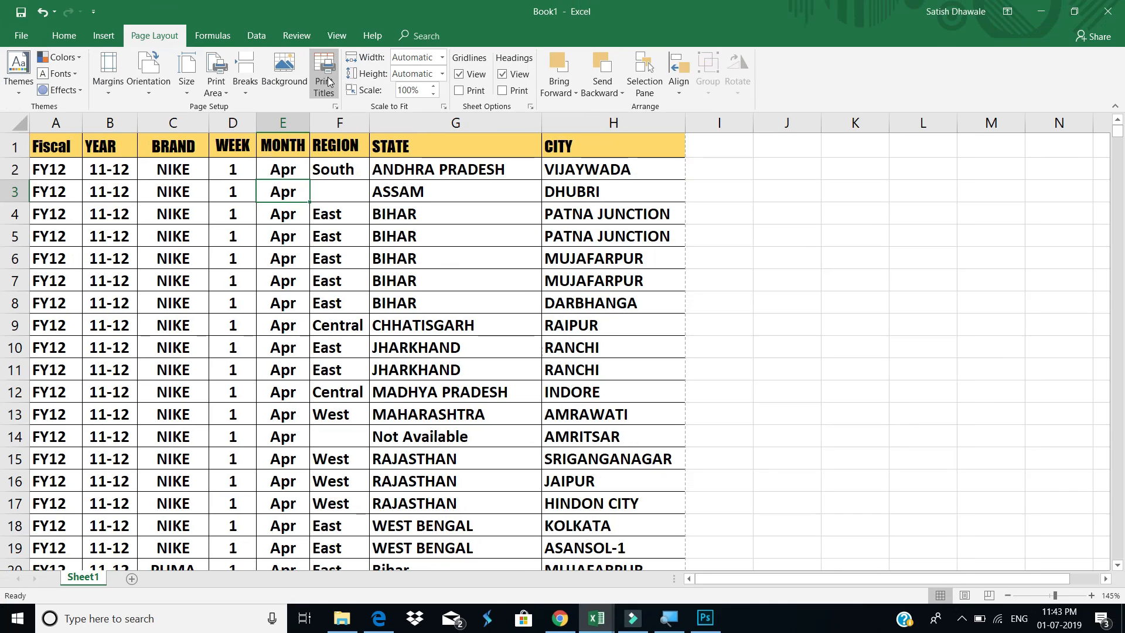
click(330, 83)
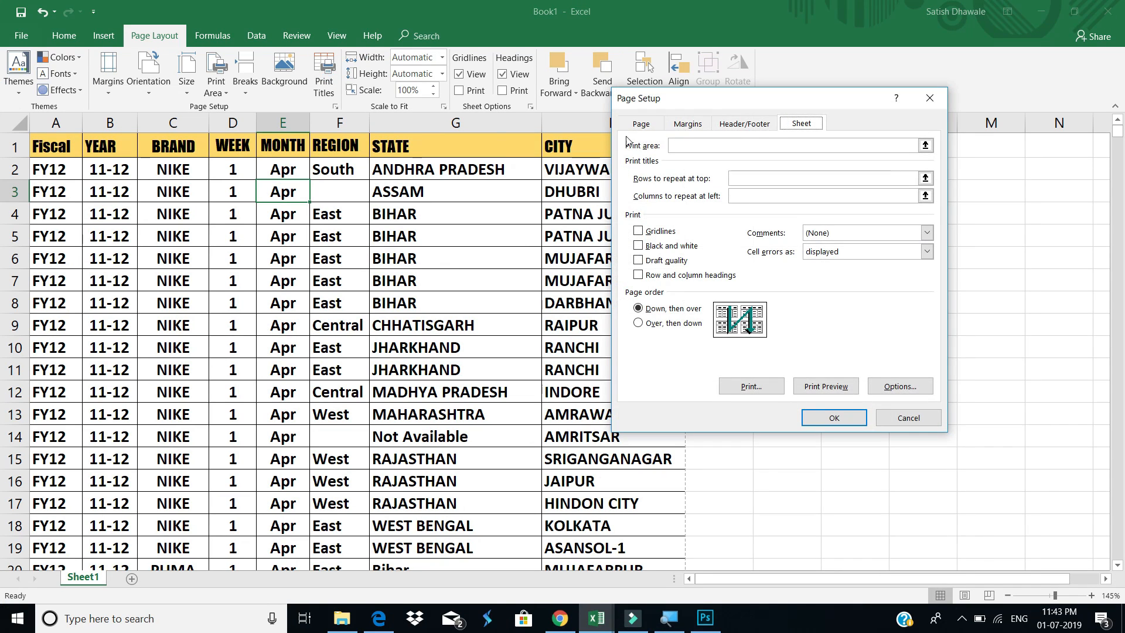
drag(729, 105, 483, 200)
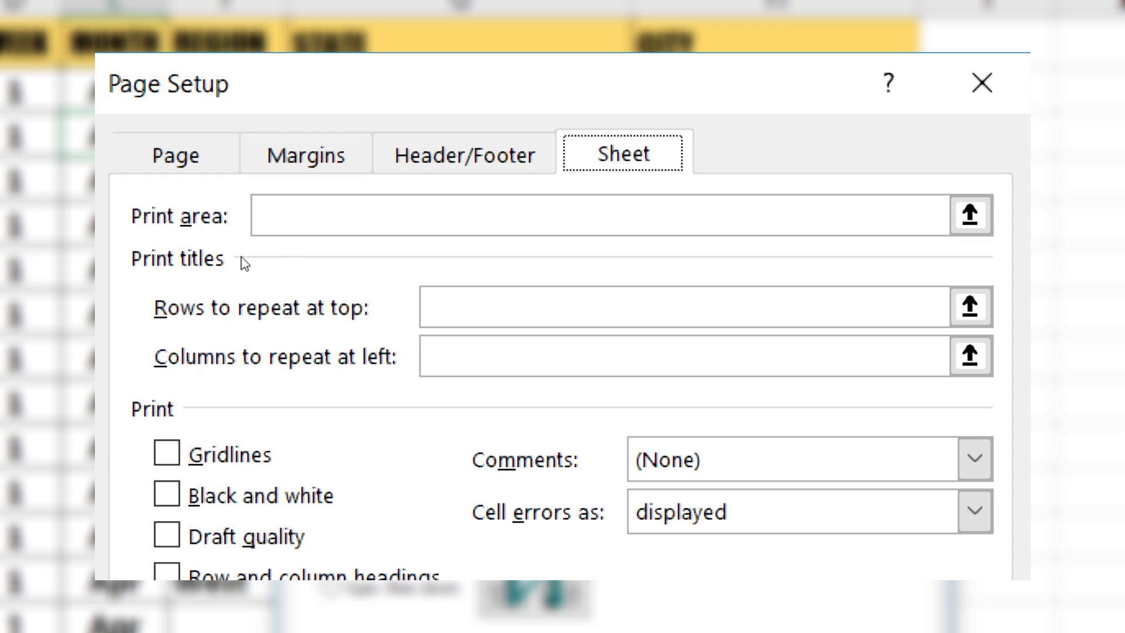
click(302, 227)
click(431, 299)
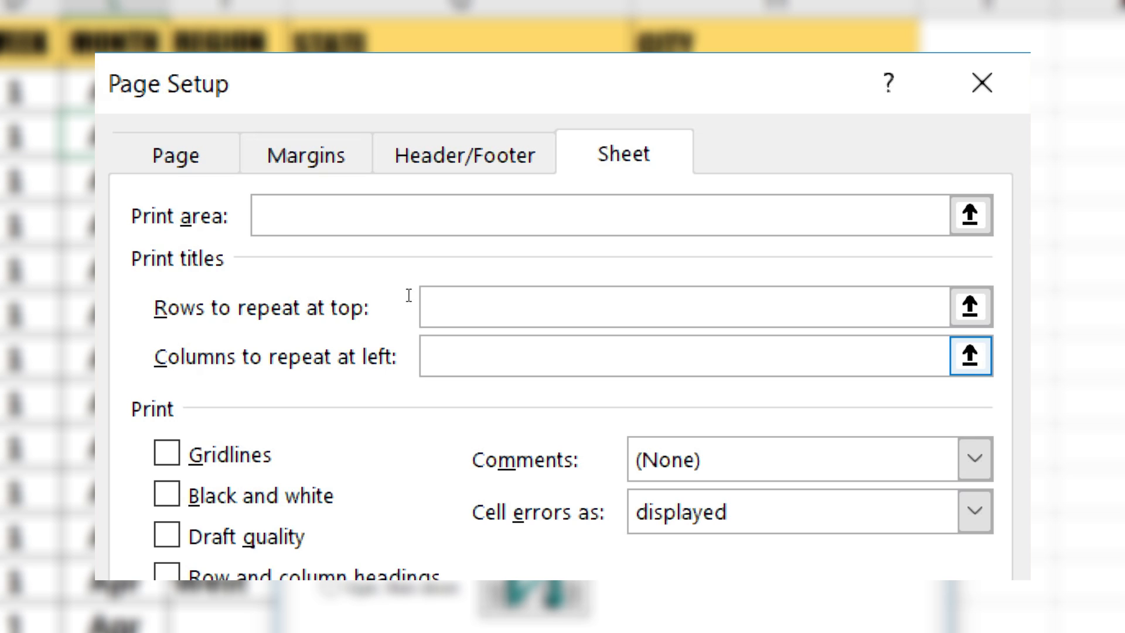
click(423, 301)
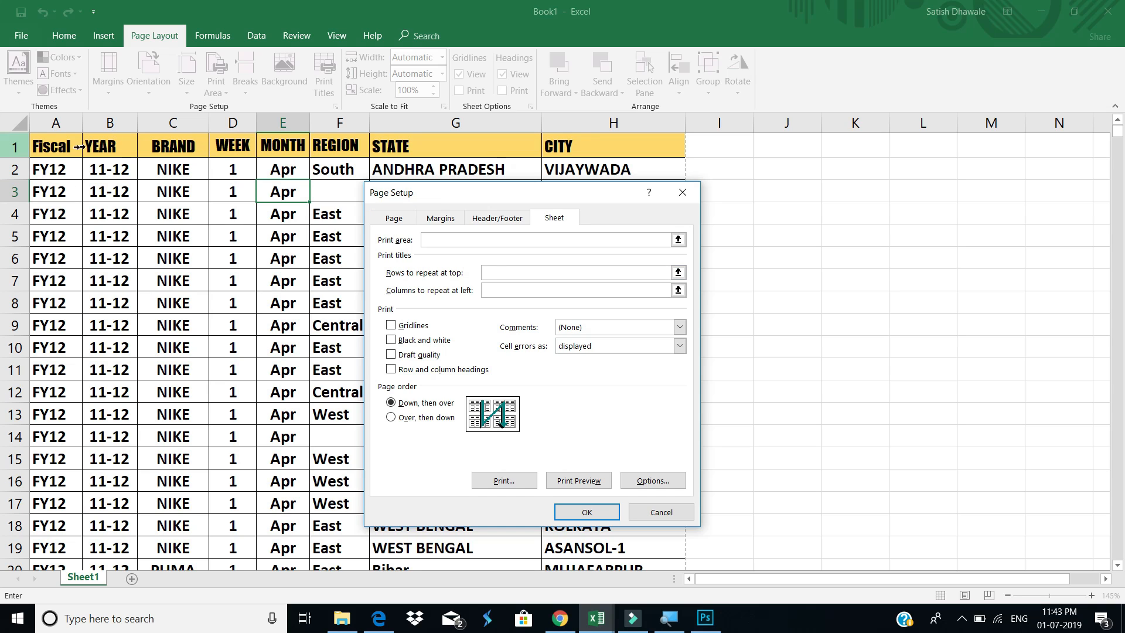
click(10, 147)
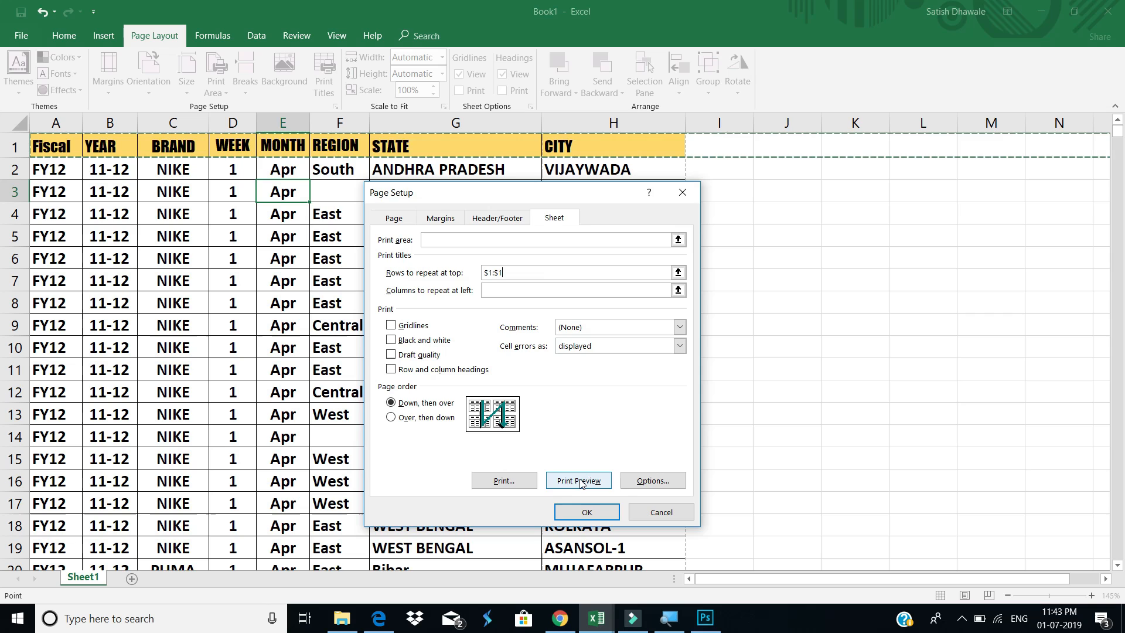
Open the print preview from the page setup and check the heading row on pages 1 to 3
click(582, 483)
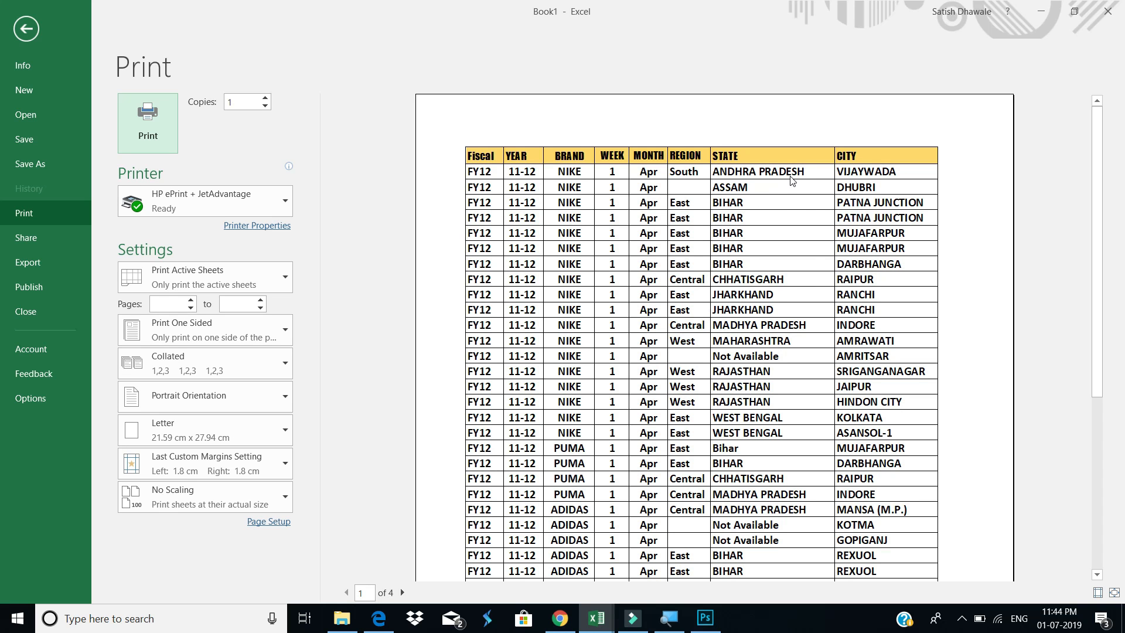
click(403, 592)
click(404, 592)
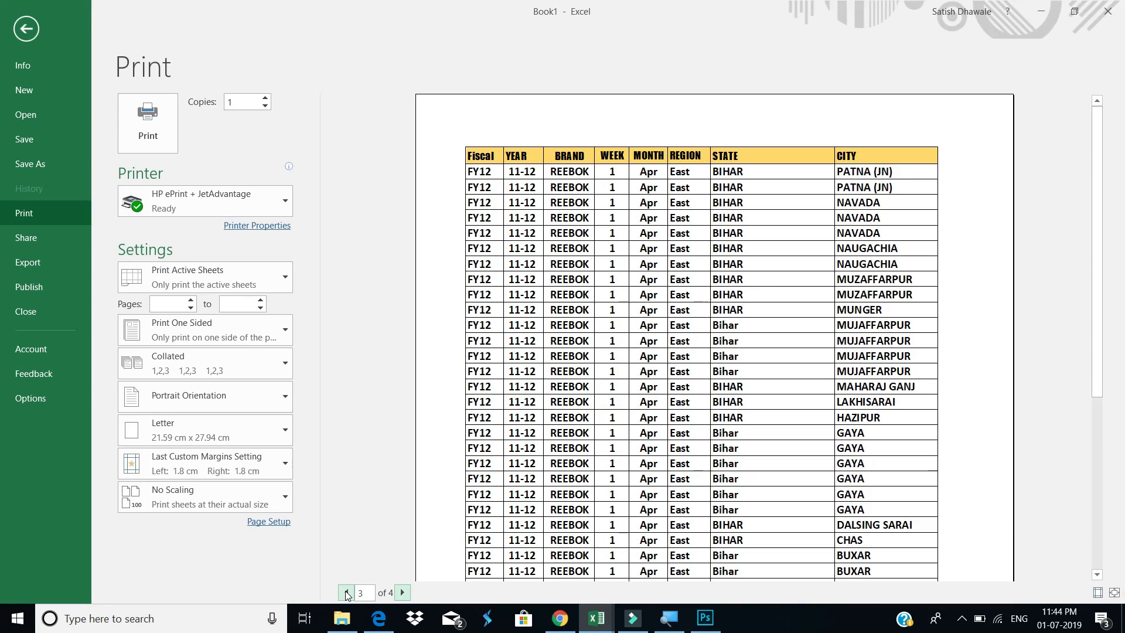
click(346, 593)
click(346, 593)
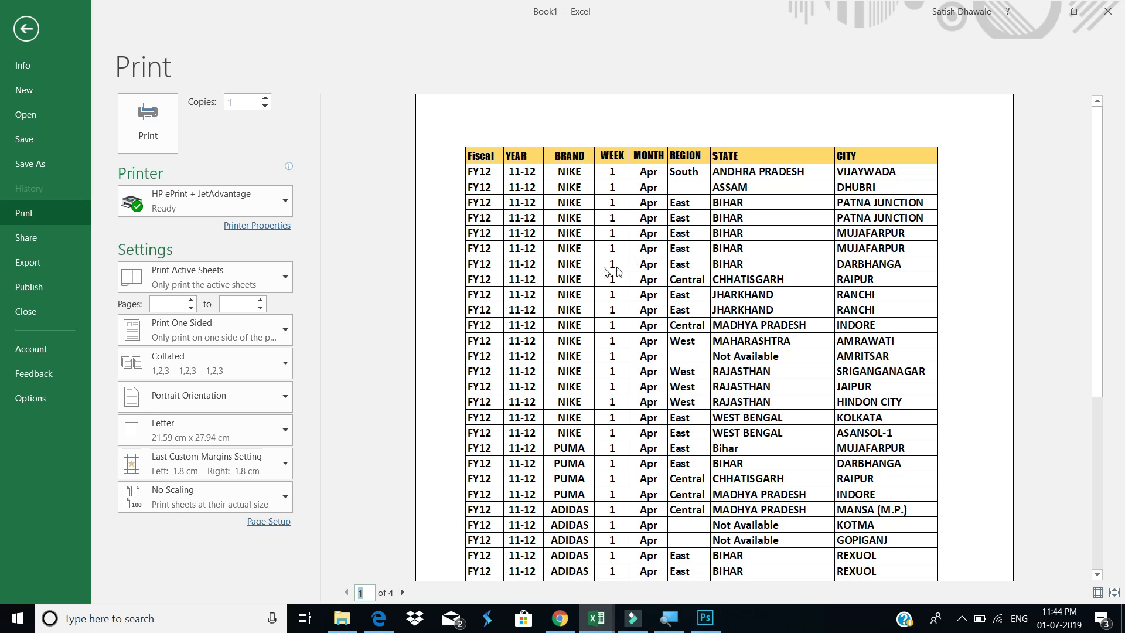
key(Escape)
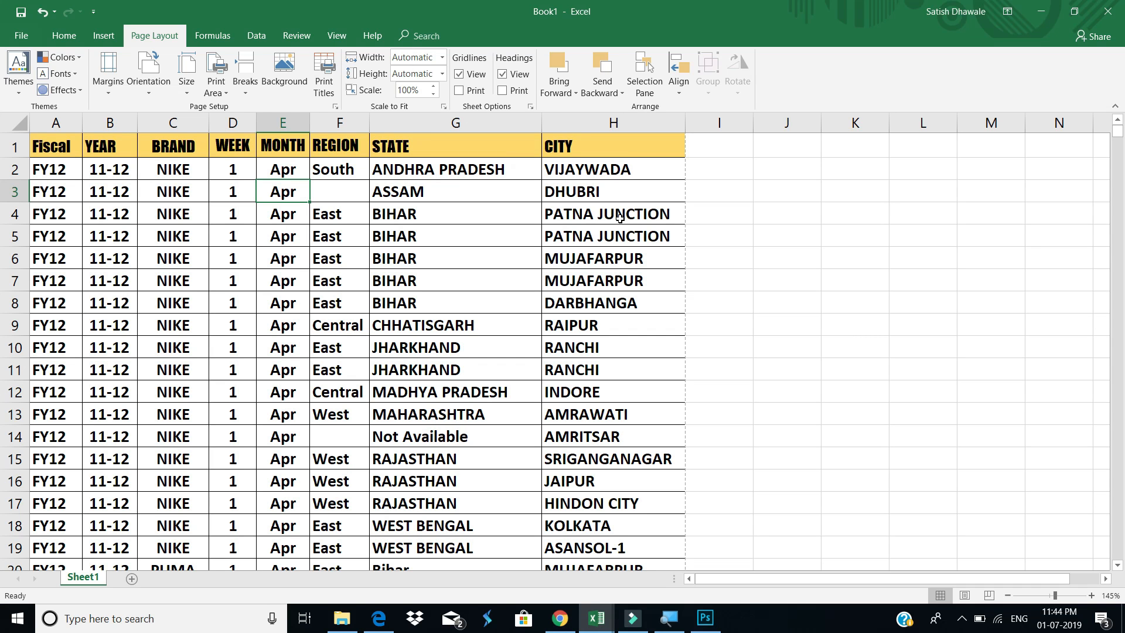
Examine how the heading row in A1:H1 behaves on screen while moving through the data rows
drag(63, 148, 584, 152)
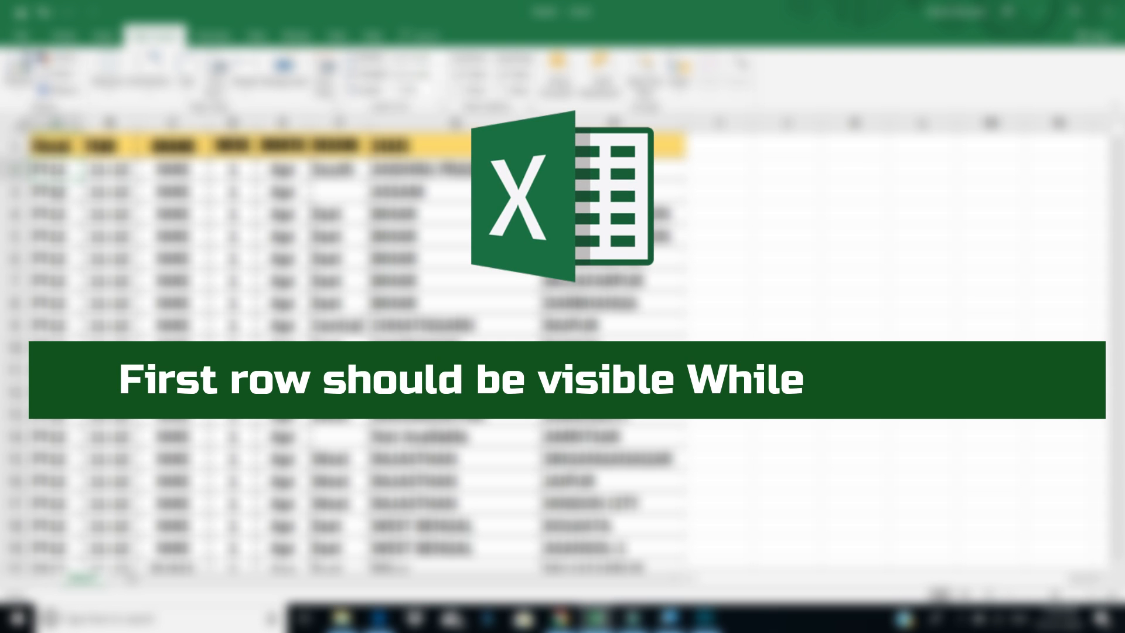
scroll(246, 235, down, 2)
scroll(59, 195, down, 10)
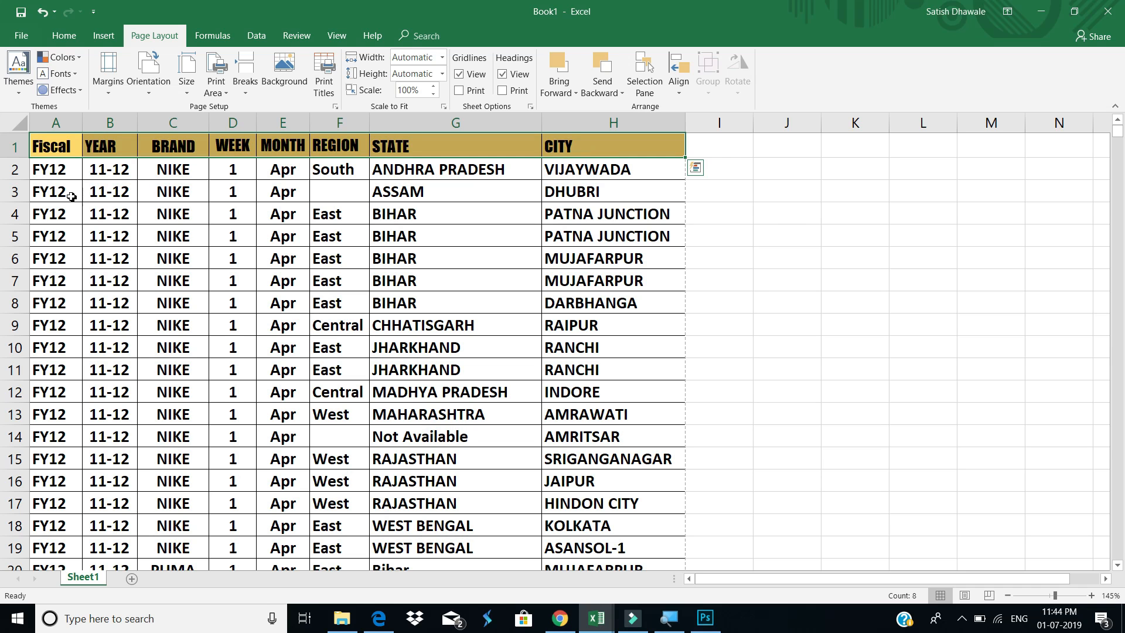
click(59, 170)
scroll(59, 191, down, 10)
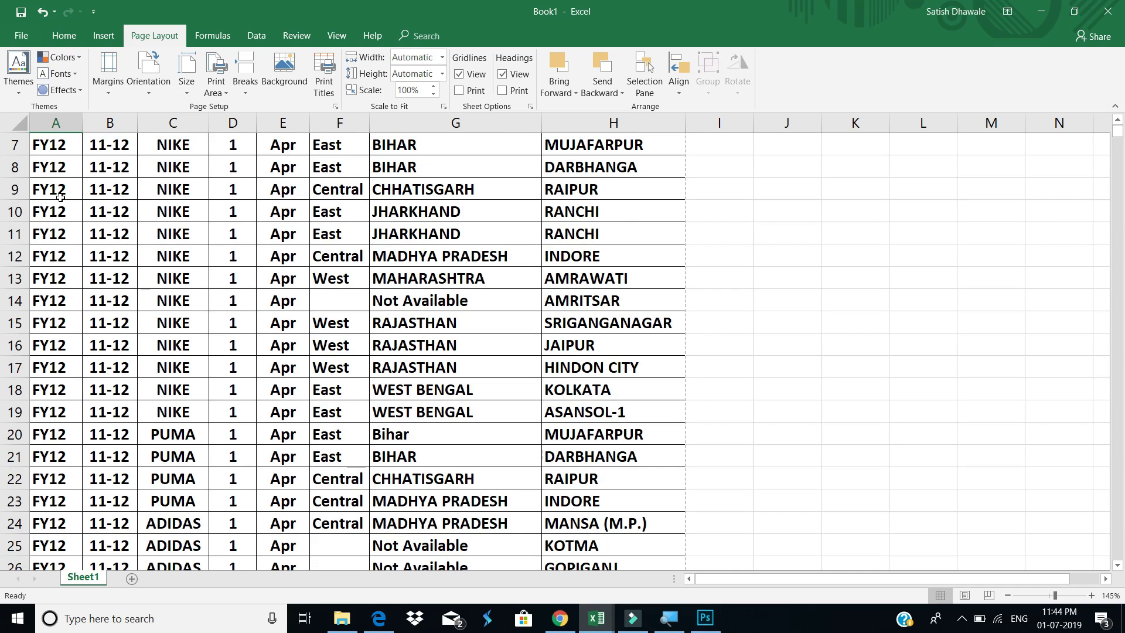
scroll(61, 216, down, 2)
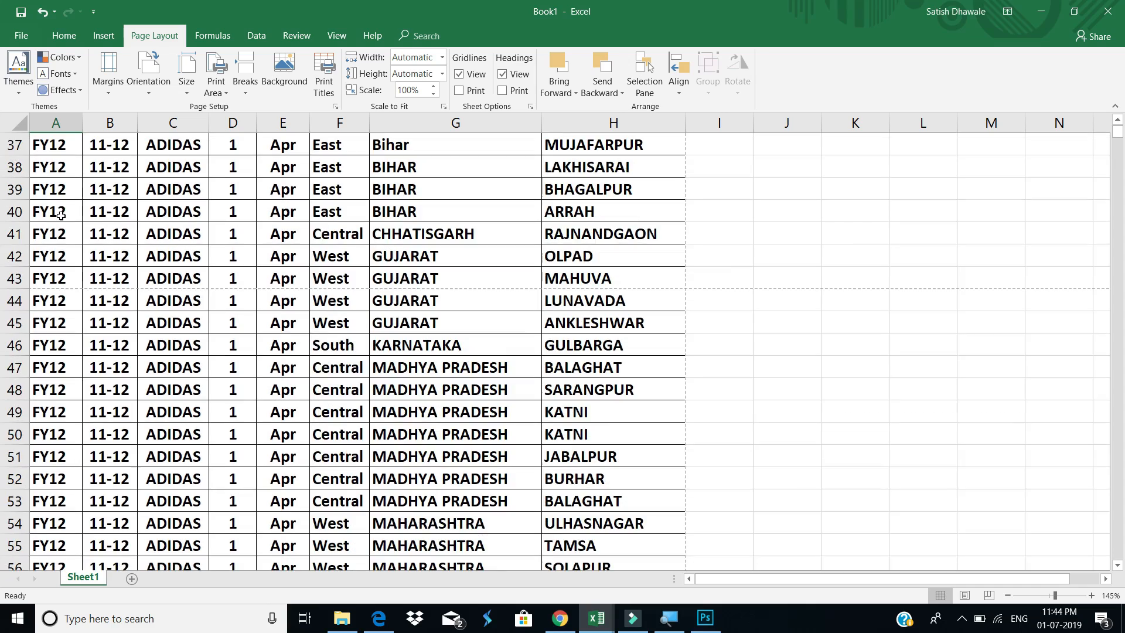
scroll(66, 222, up, 12)
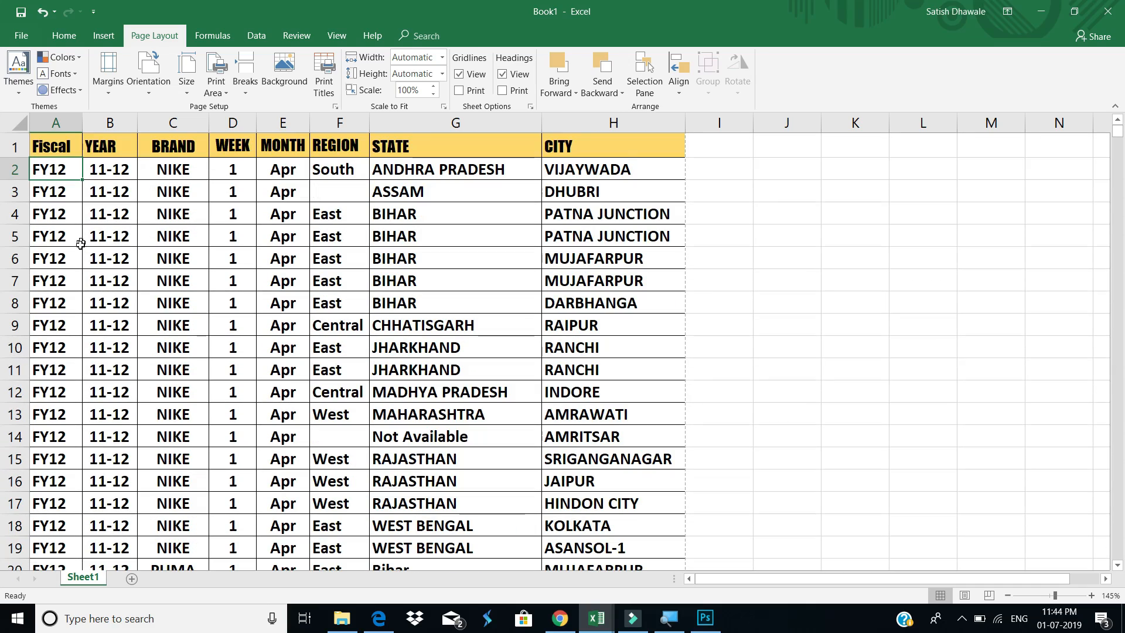
scroll(81, 248, down, 6)
scroll(87, 211, up, 5)
scroll(87, 211, up, 1)
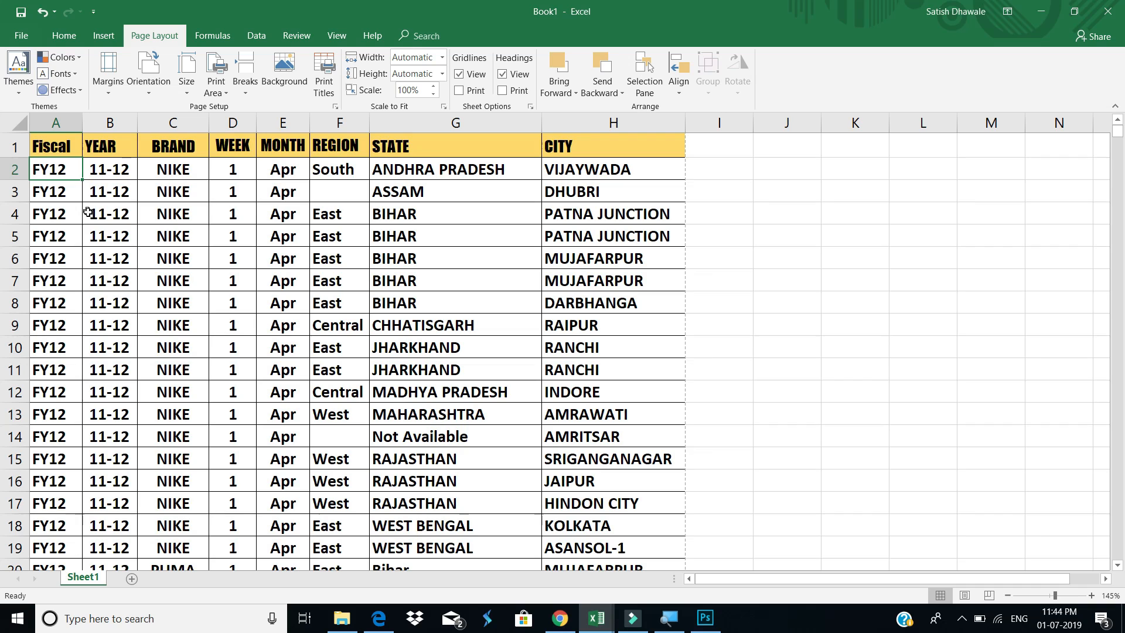
Freeze the top row of the sheet and check the headings against the data down to about row 106
click(59, 148)
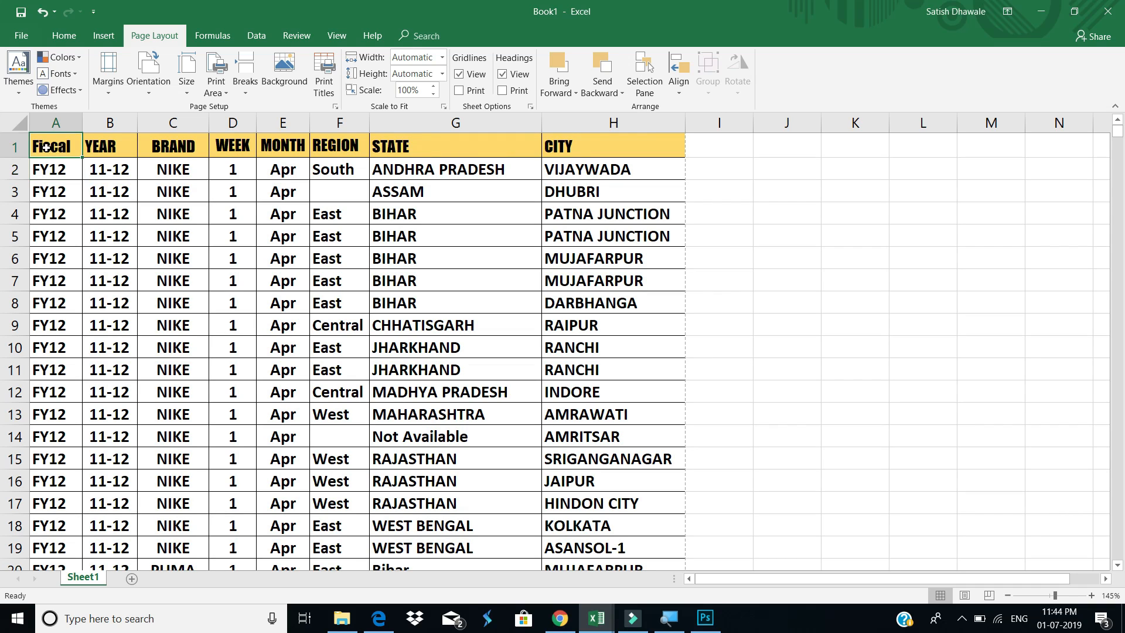
click(51, 170)
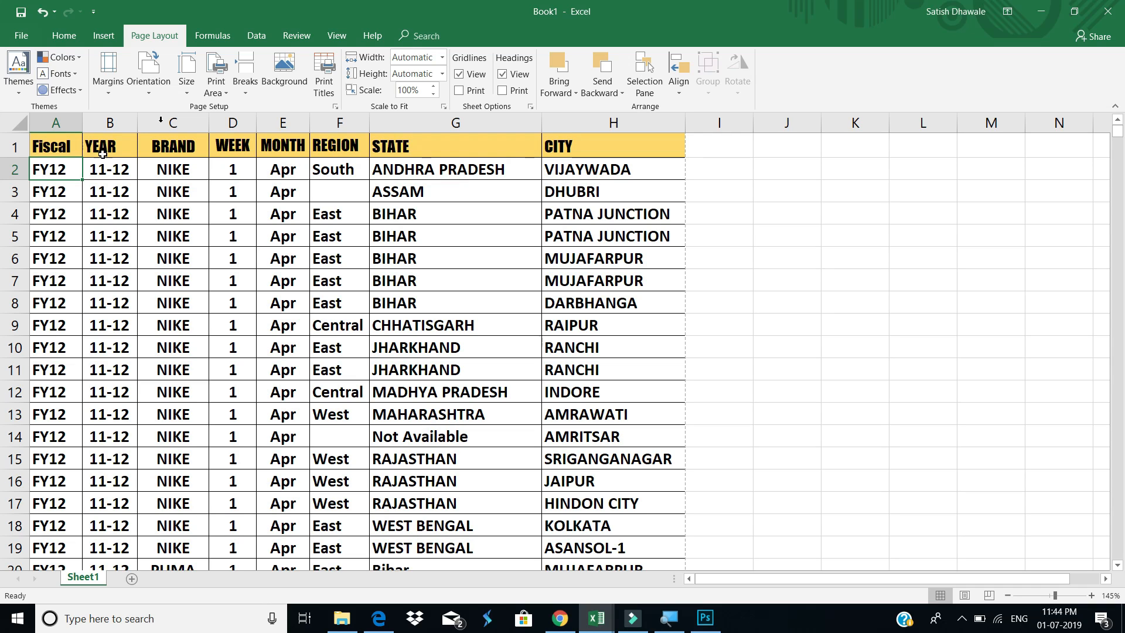
click(342, 37)
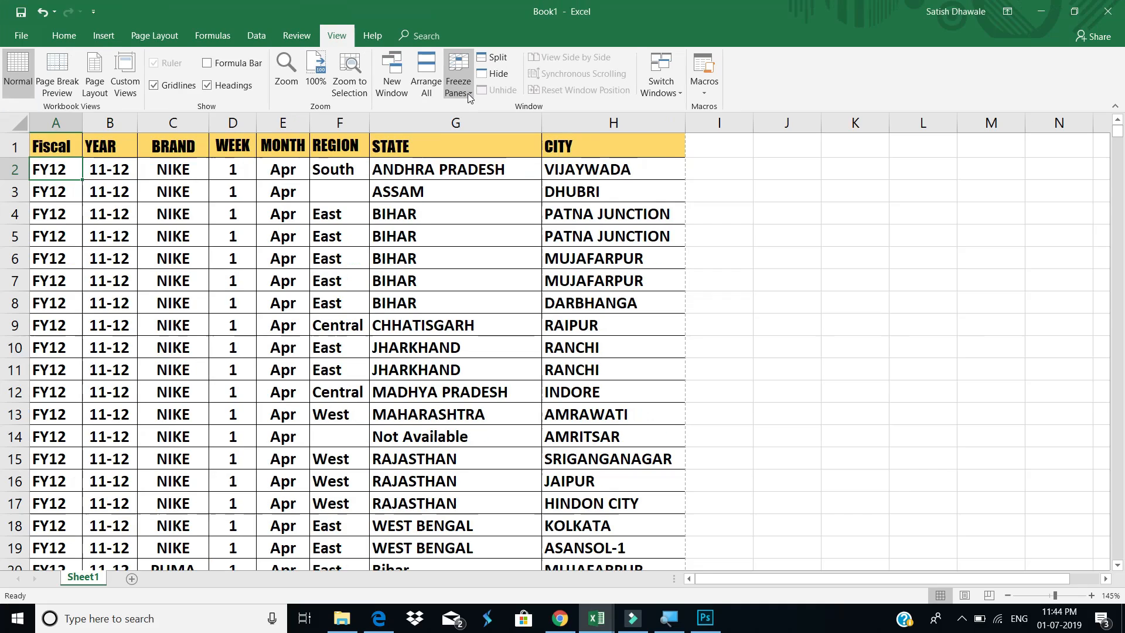
click(469, 96)
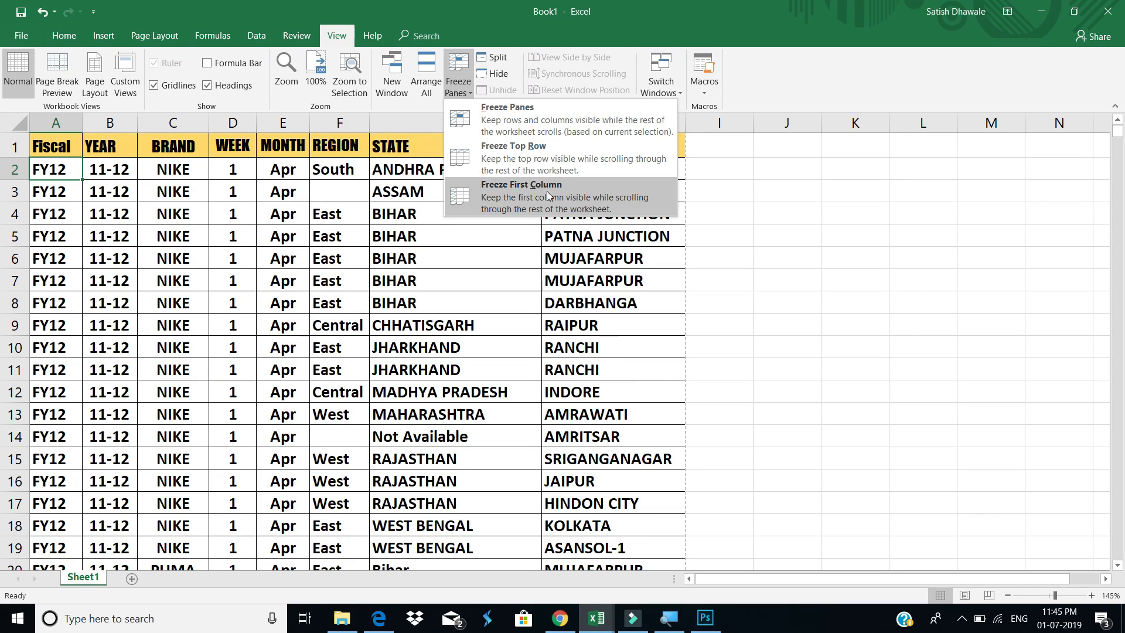
click(540, 157)
scroll(95, 194, down, 5)
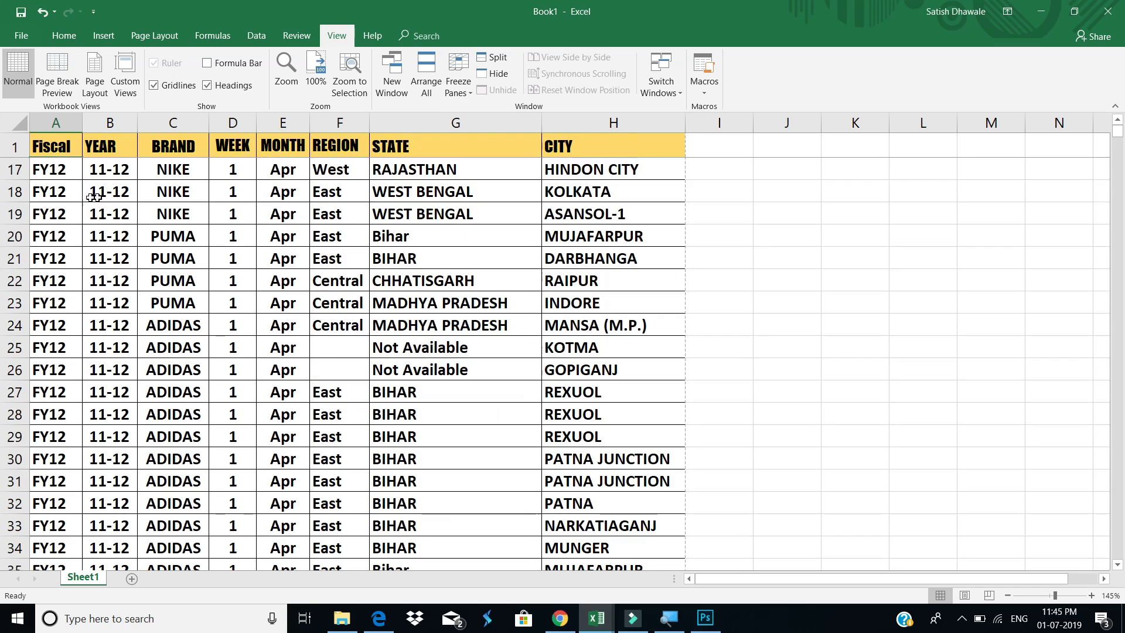
scroll(94, 197, down, 15)
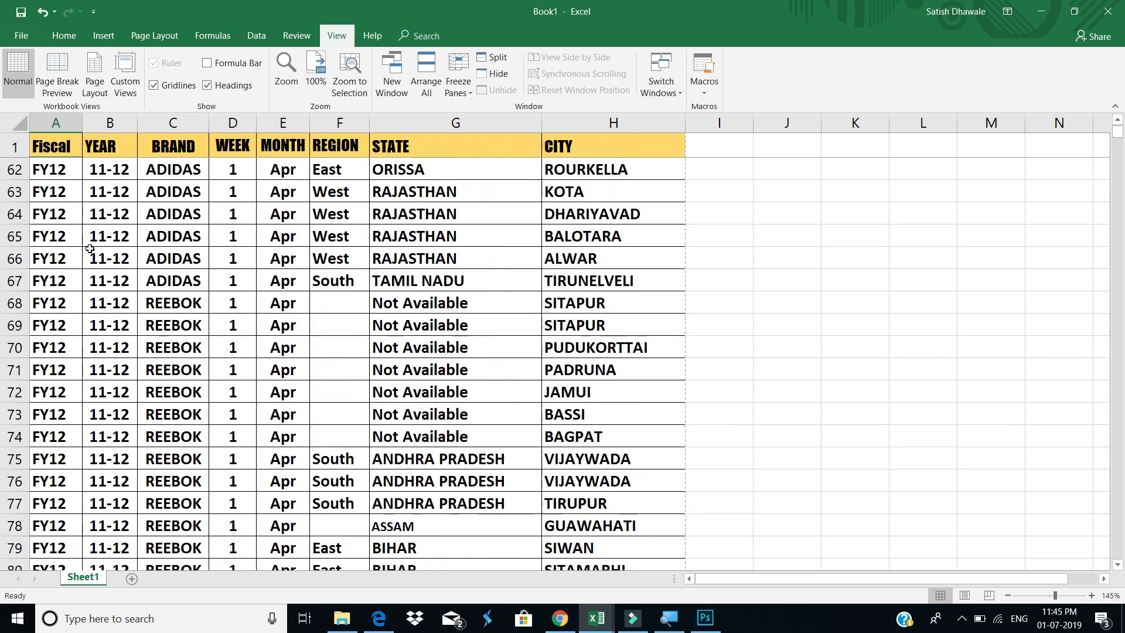
scroll(90, 249, down, 9)
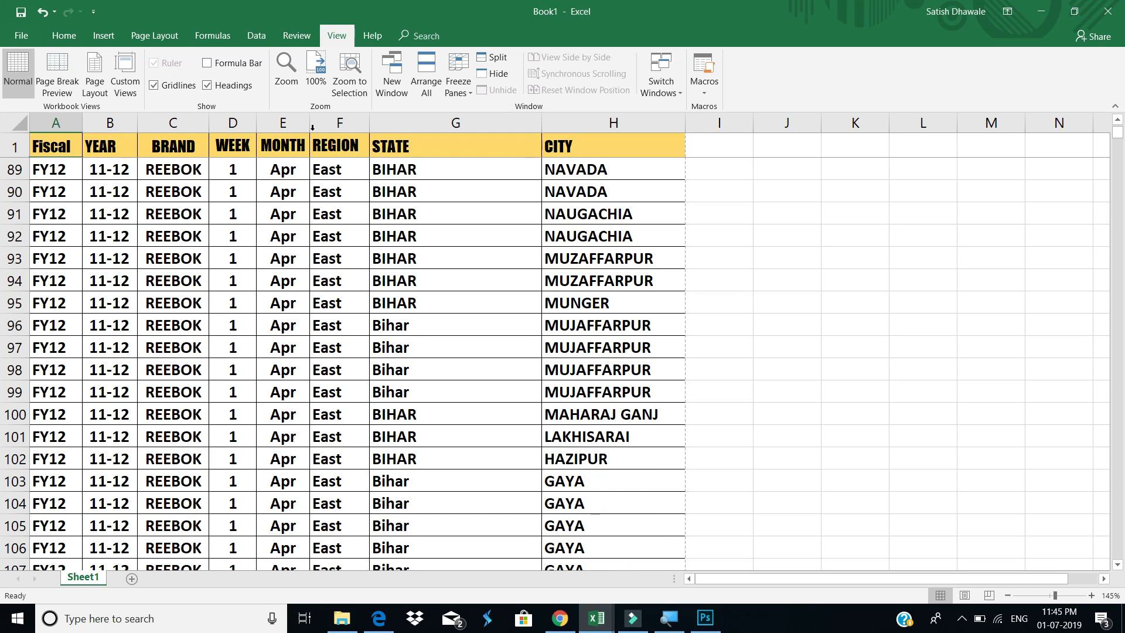
Unfreeze the worksheet panes
click(458, 91)
click(479, 112)
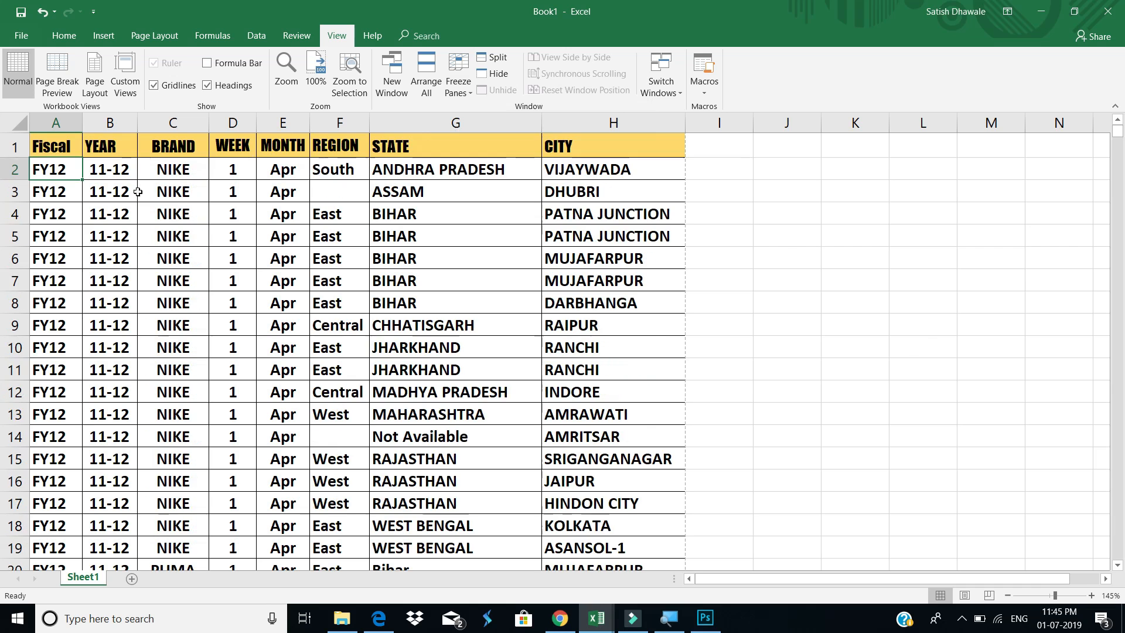
Try to freeze the panes above cell A3
scroll(62, 255, down, 11)
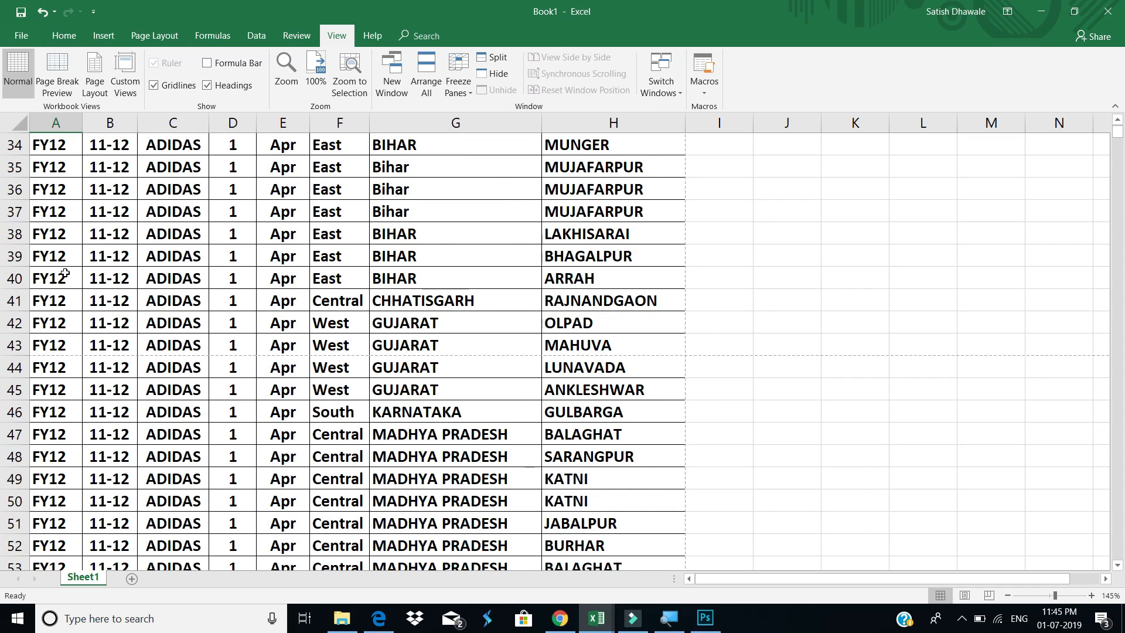
scroll(64, 267, up, 11)
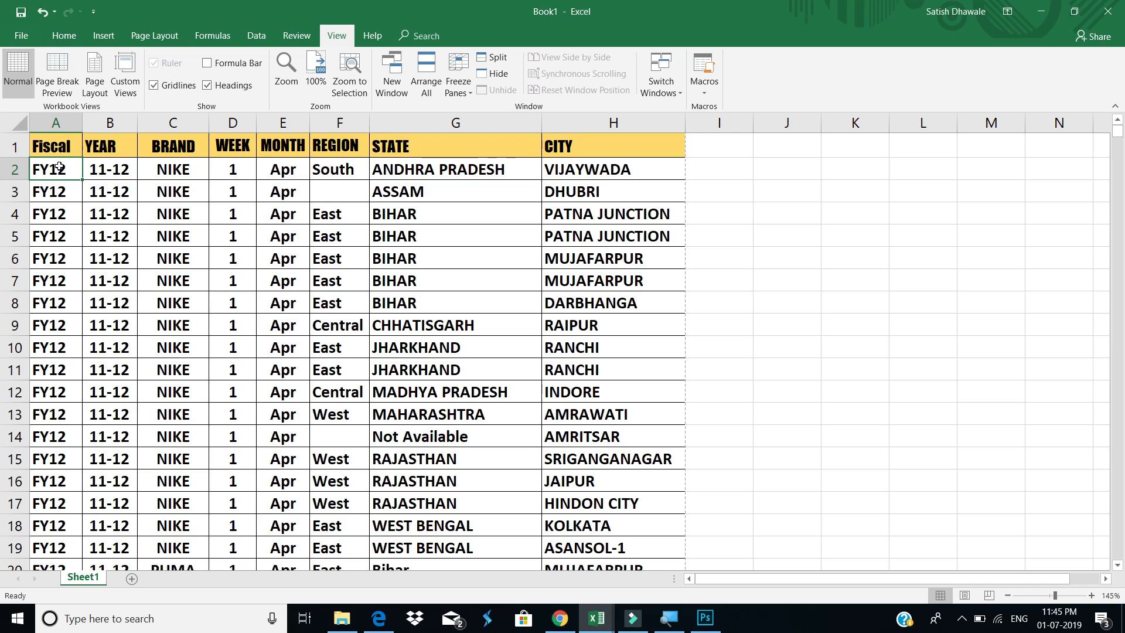
click(39, 198)
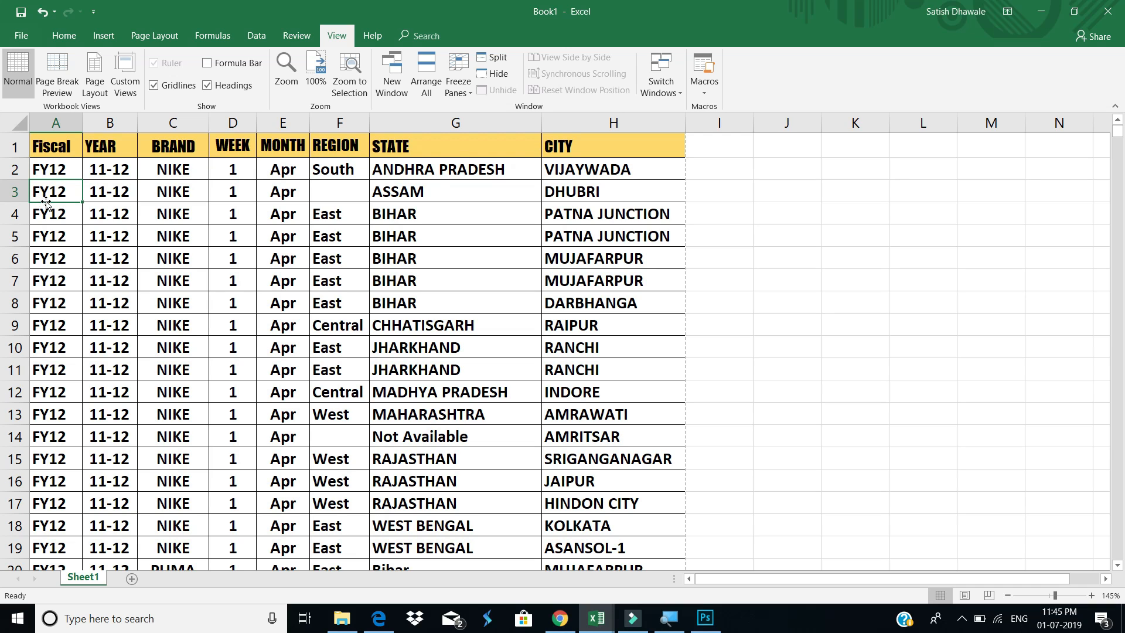
click(459, 82)
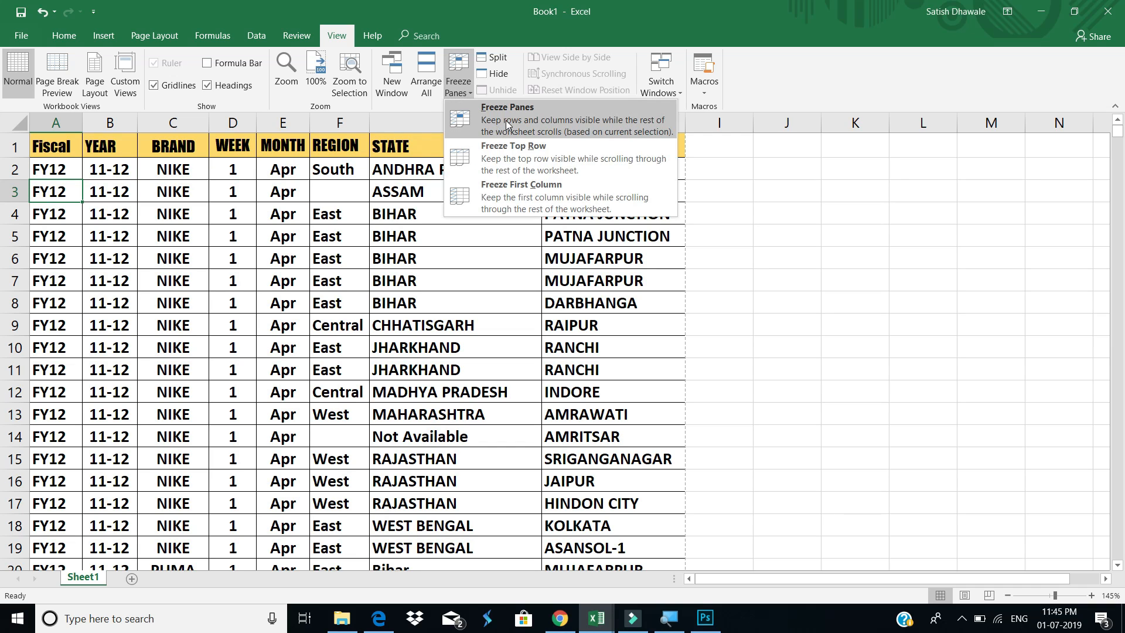
click(523, 122)
click(64, 173)
click(55, 192)
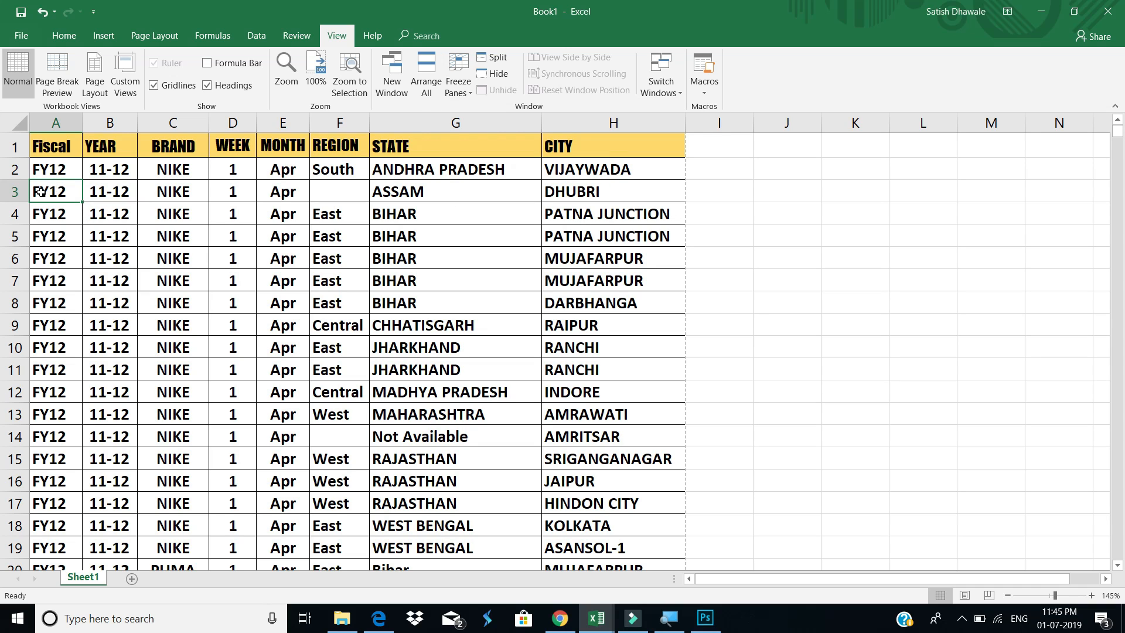
Freeze the panes above cell A6 and check rows 1 to 5 against the data down to about row 61
click(48, 264)
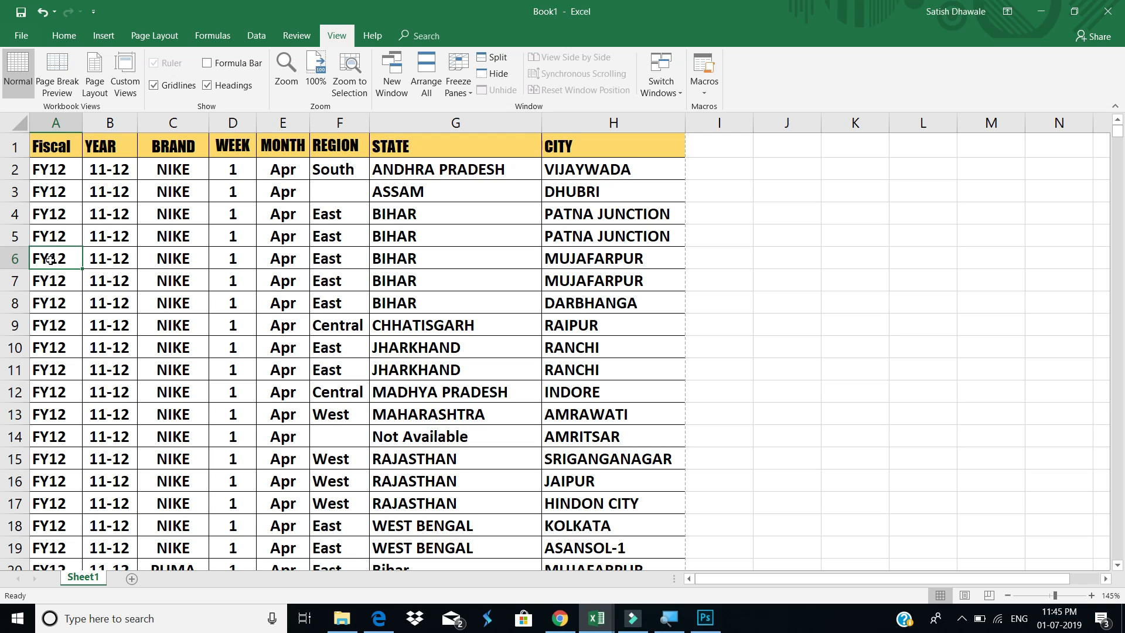
click(457, 82)
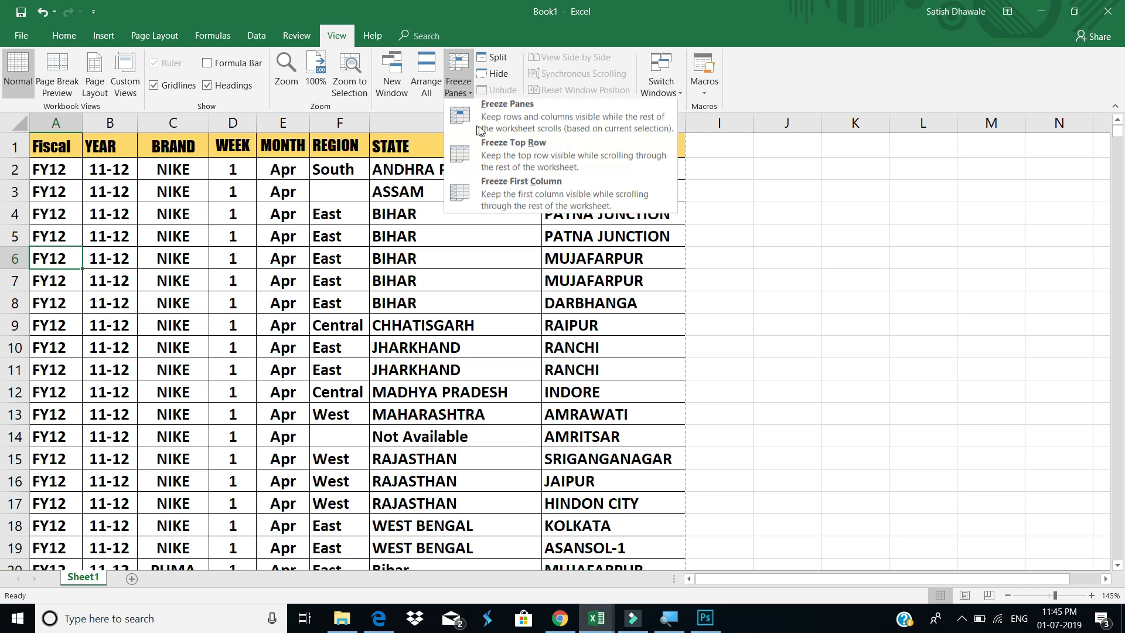
click(525, 132)
scroll(183, 266, down, 12)
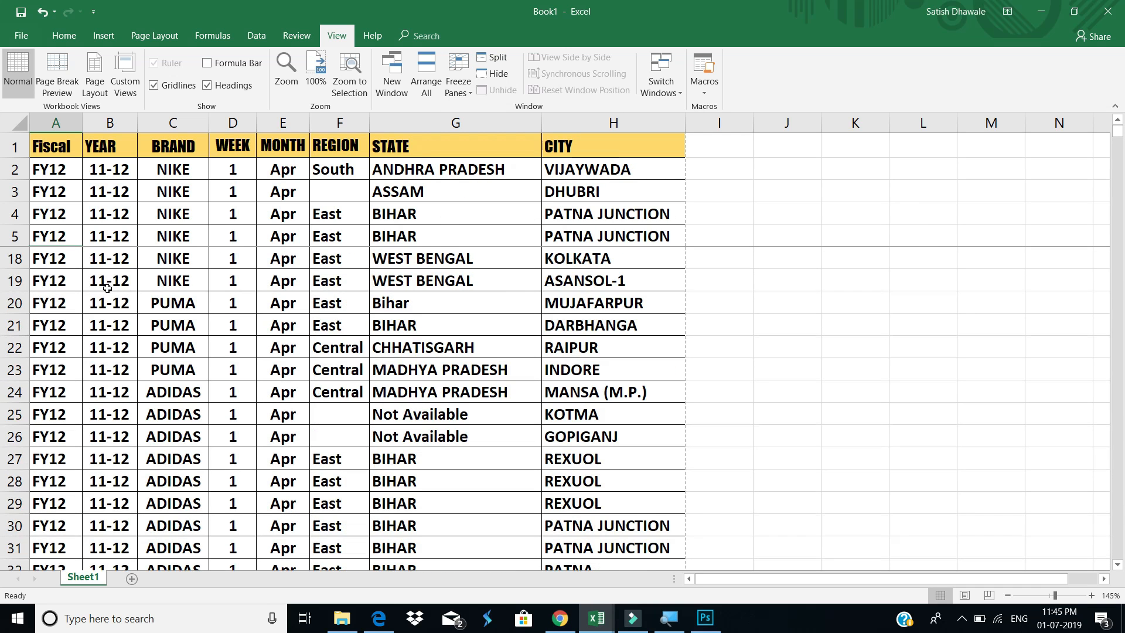
scroll(102, 295, down, 2)
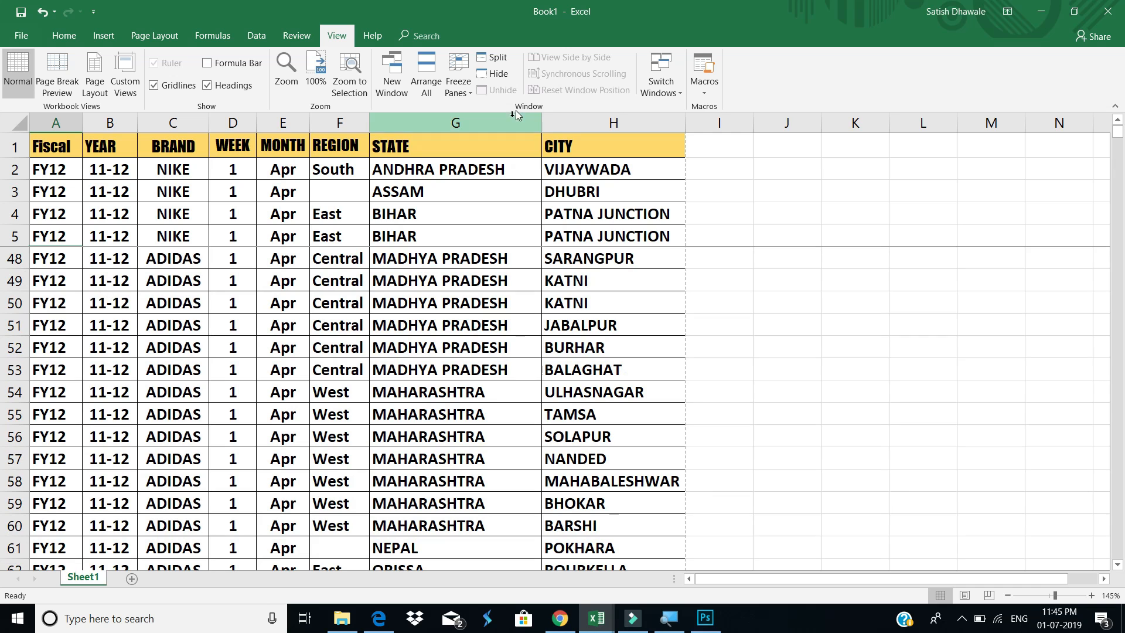
Unfreeze the panes above row 6
click(470, 93)
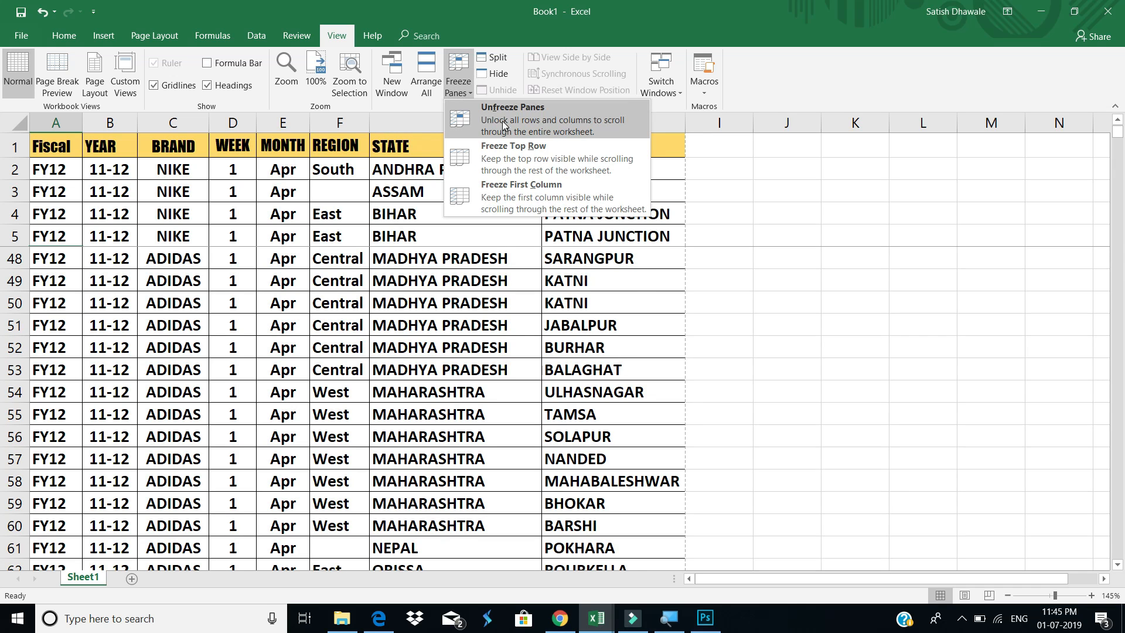
click(502, 121)
click(68, 213)
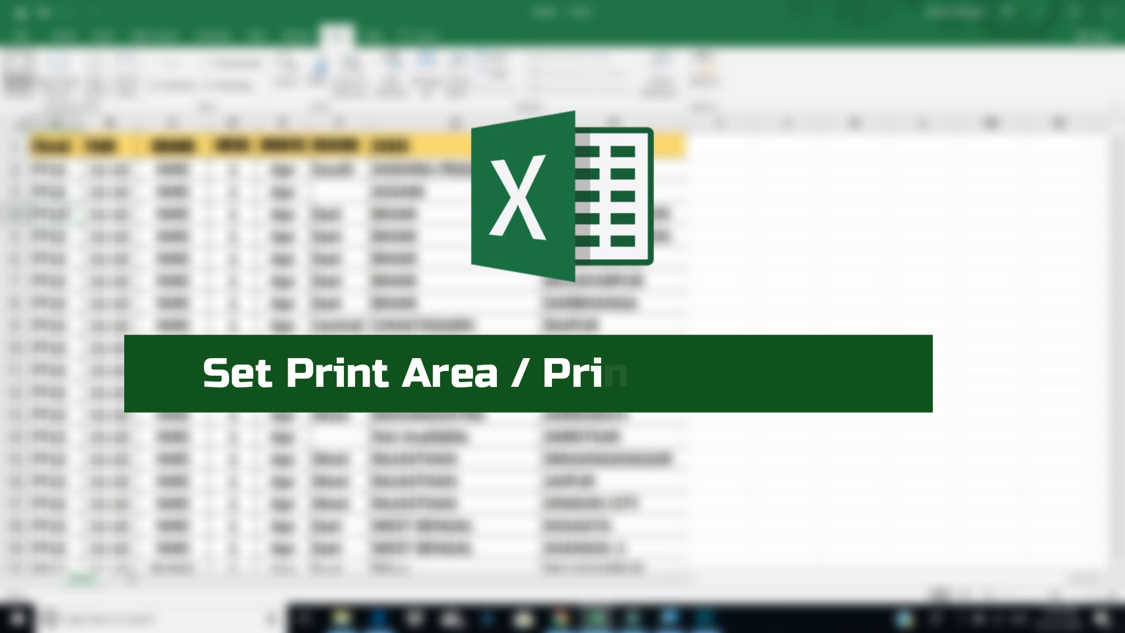
Set A6:H12 as the print area and check it in the print preview
click(71, 168)
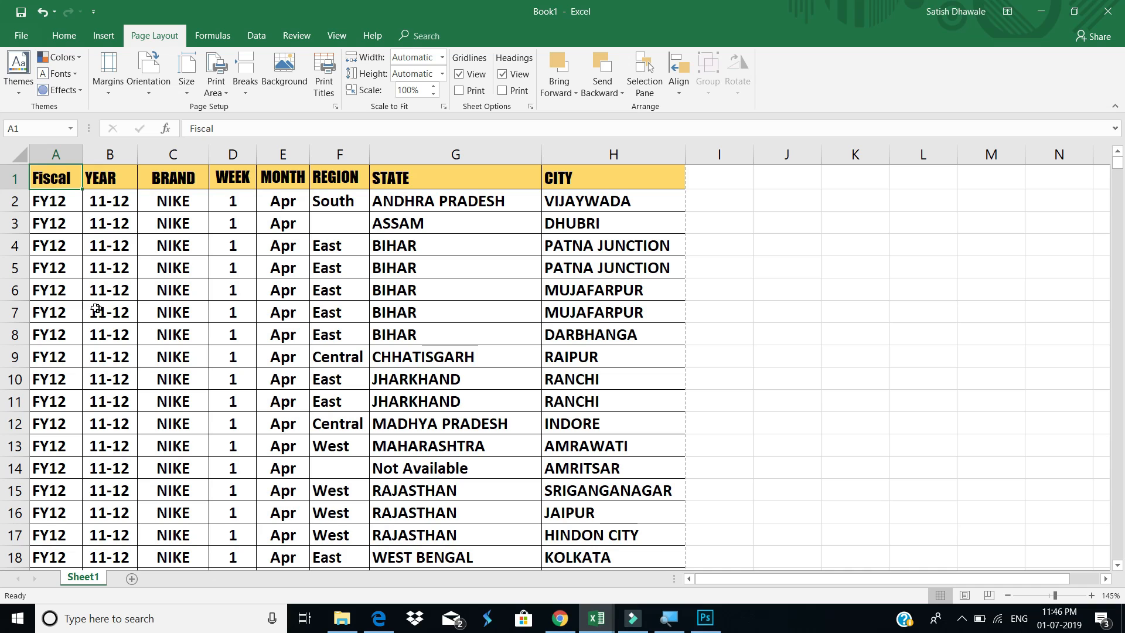
drag(56, 293, 56, 335)
drag(180, 380, 593, 423)
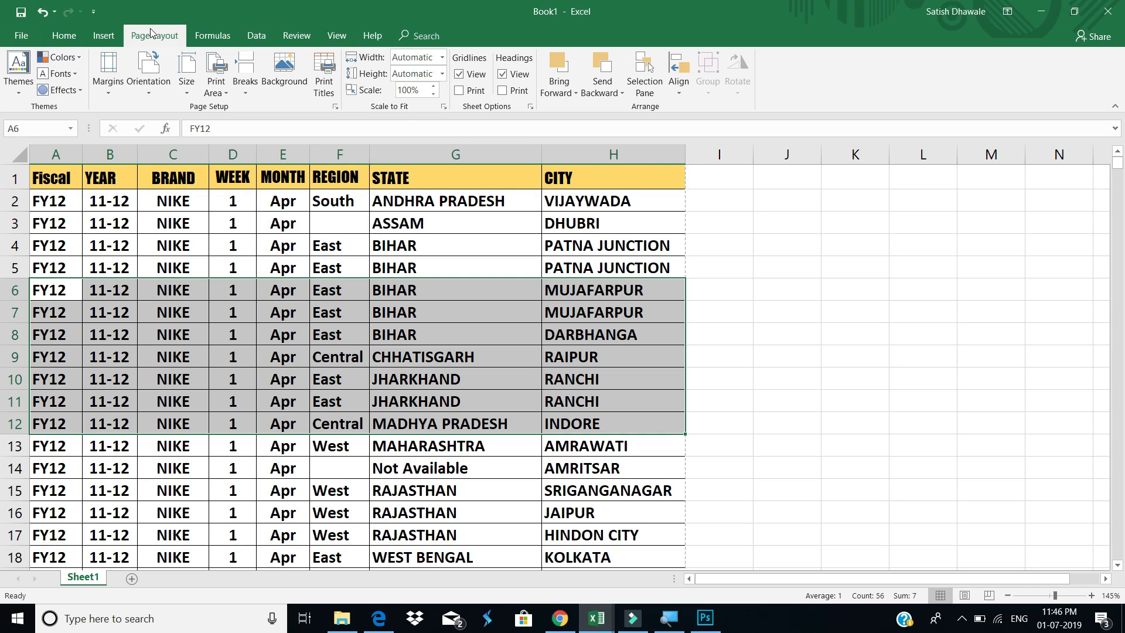
click(218, 93)
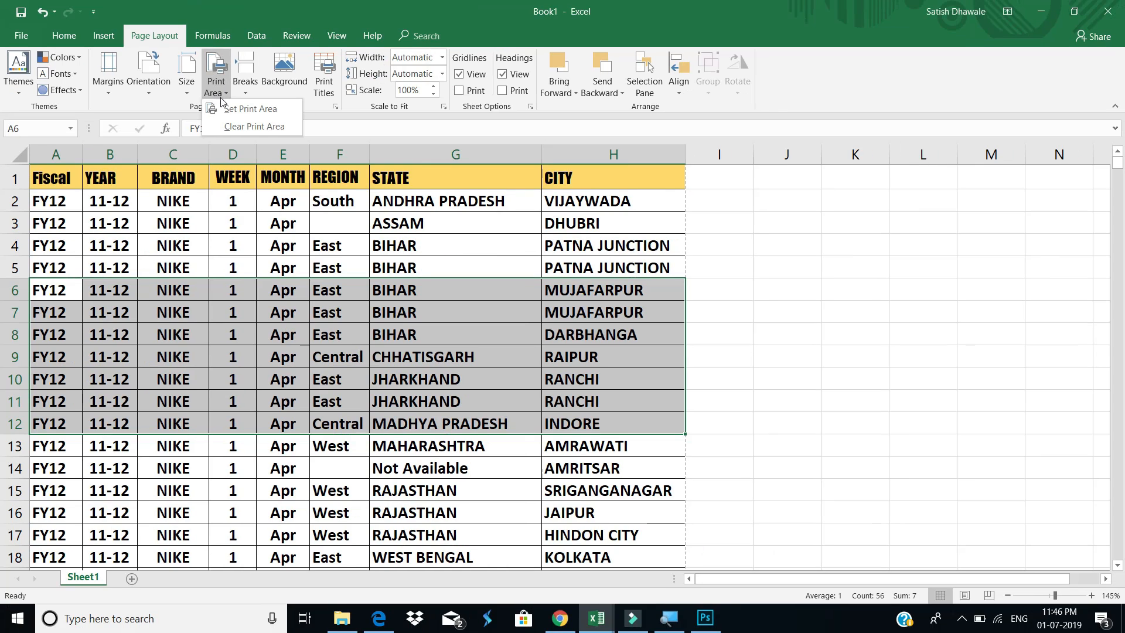
click(227, 110)
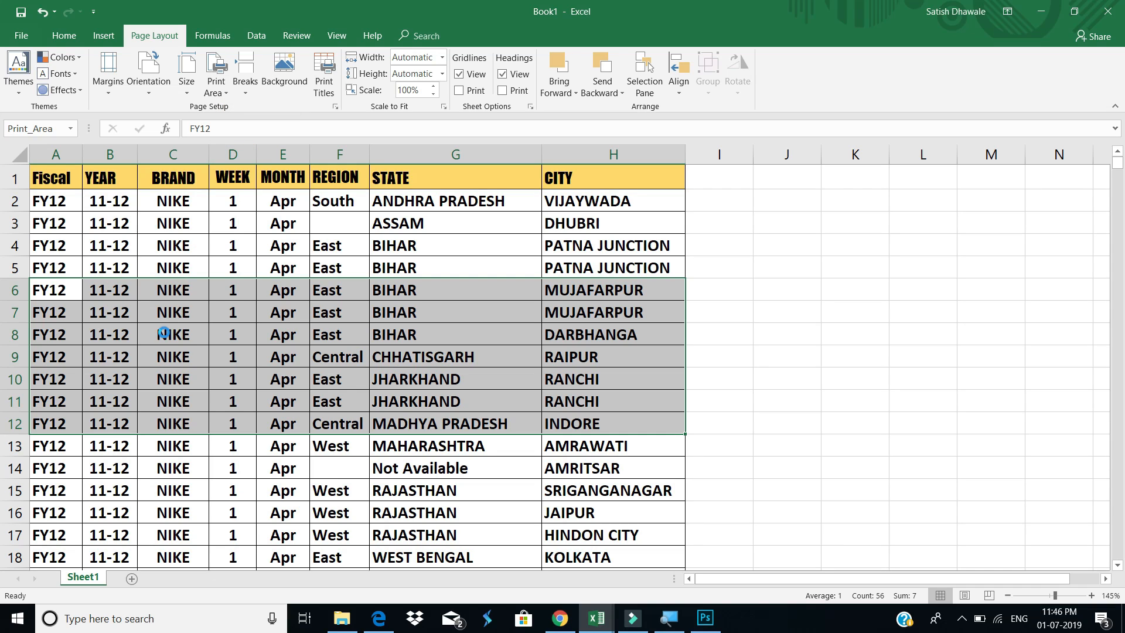
key(ctrl+p)
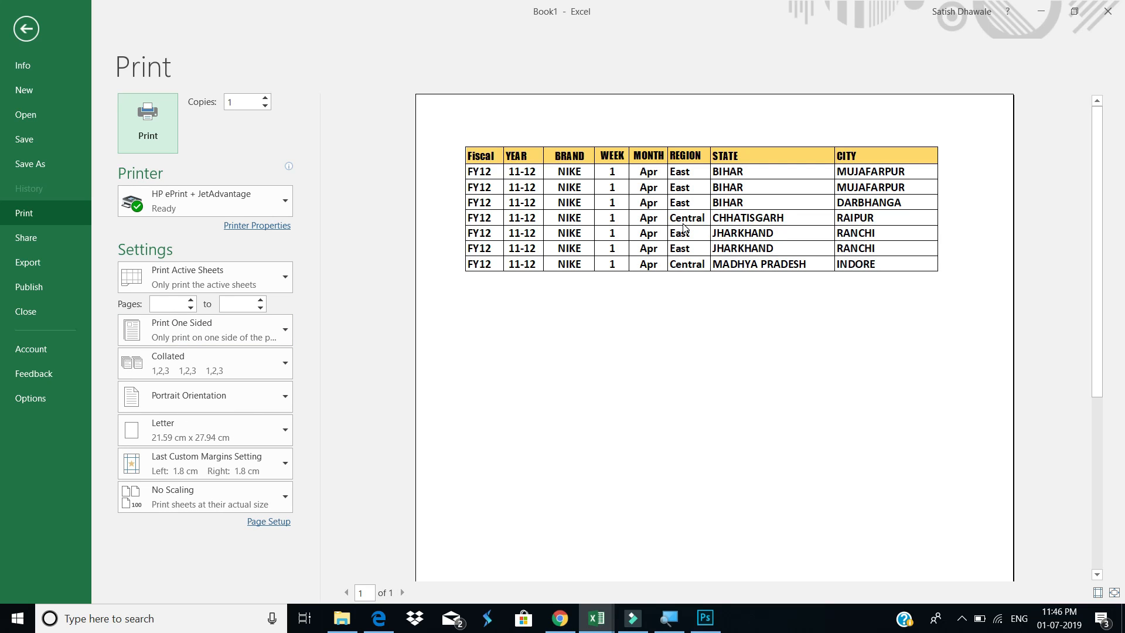
key(Escape)
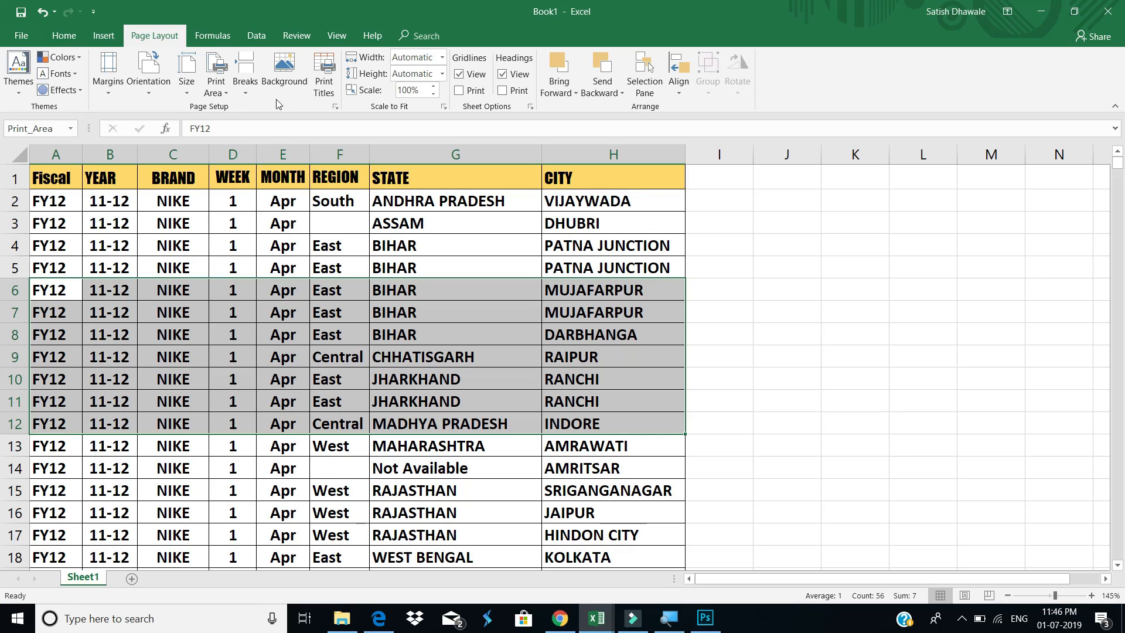
Clear the sheet's print area and check the full data in the print preview
click(221, 92)
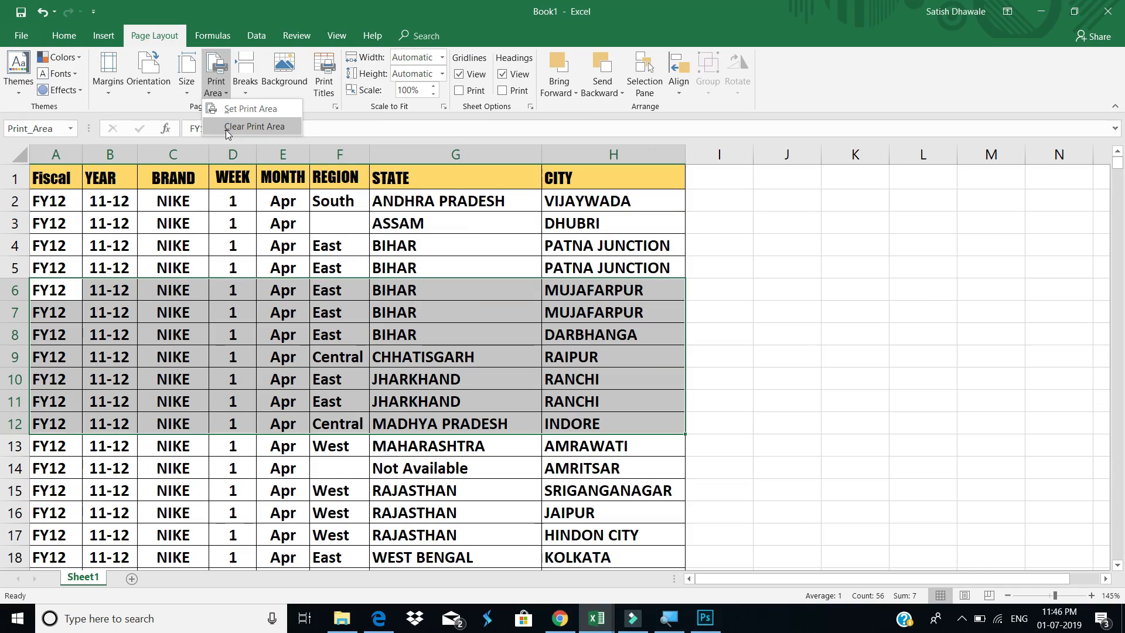
click(254, 127)
key(ctrl+p)
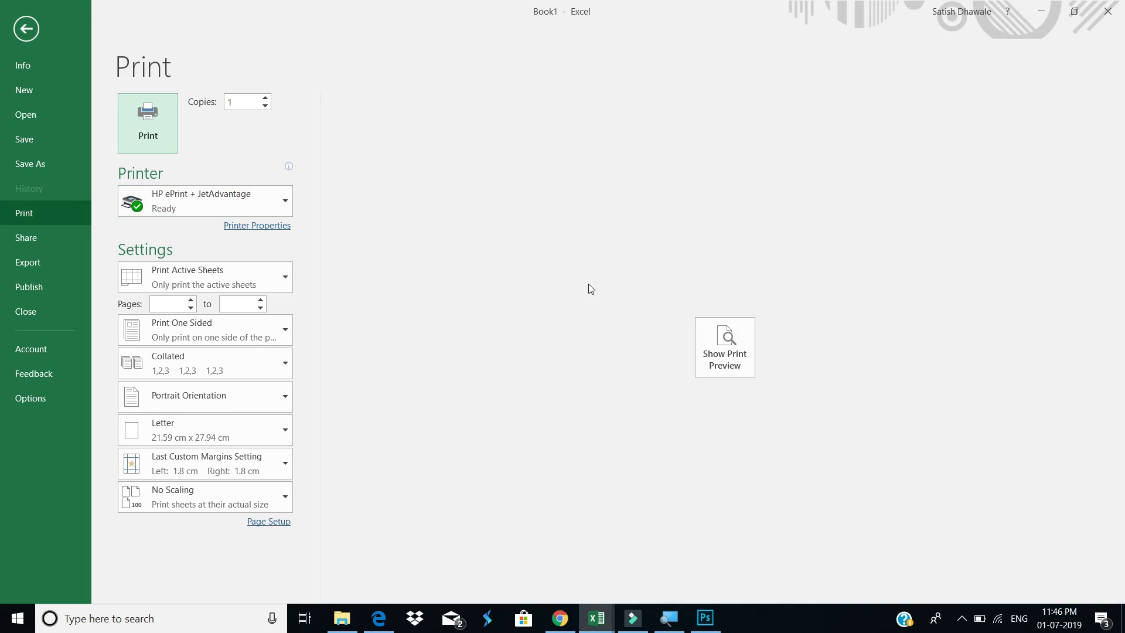
click(709, 348)
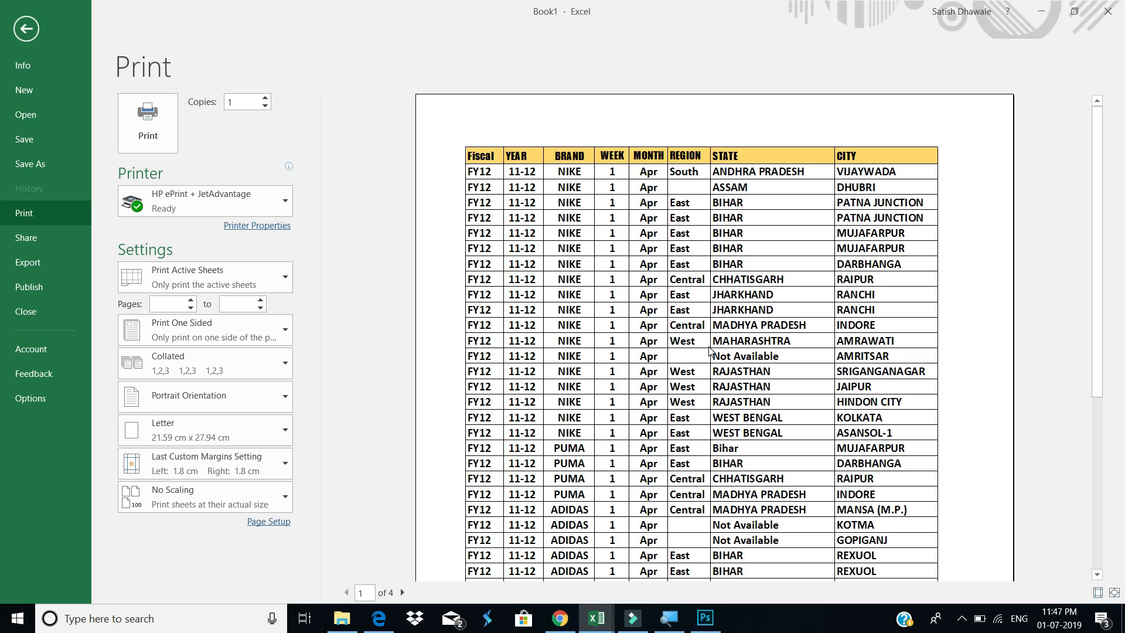
key(Escape)
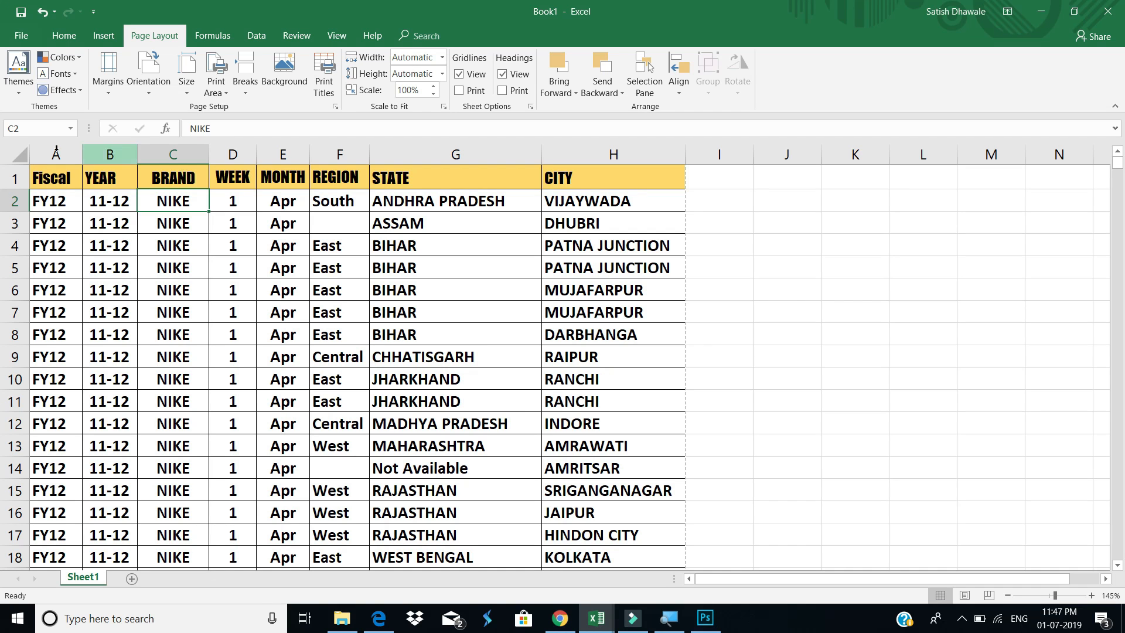
Select A6:H16 and set the print settings to Print Selection
click(51, 179)
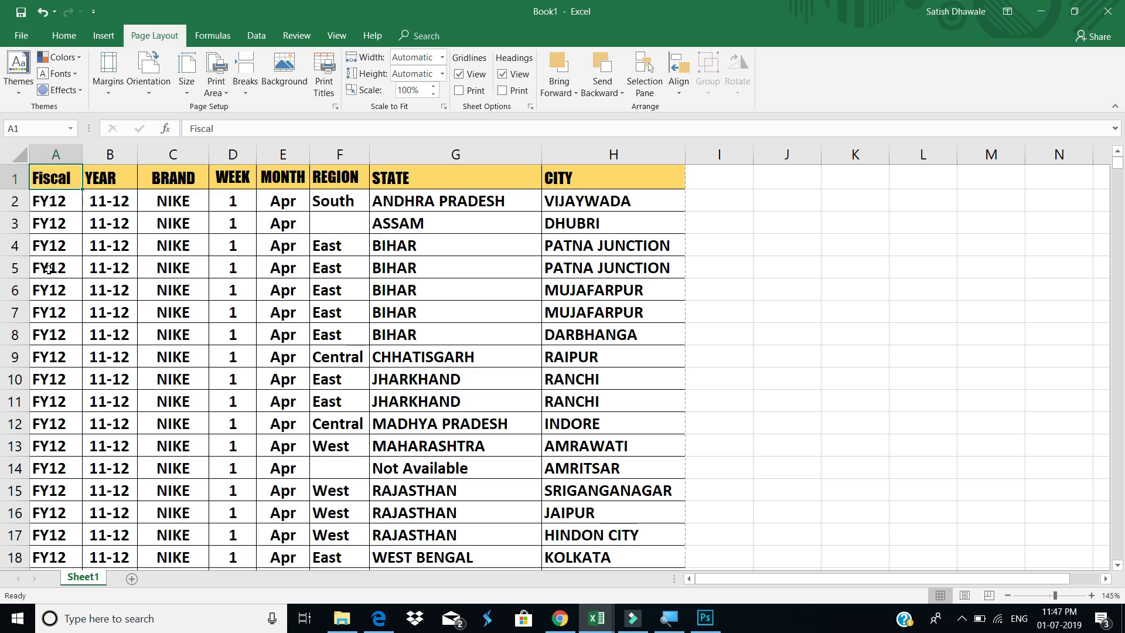
drag(51, 294, 570, 510)
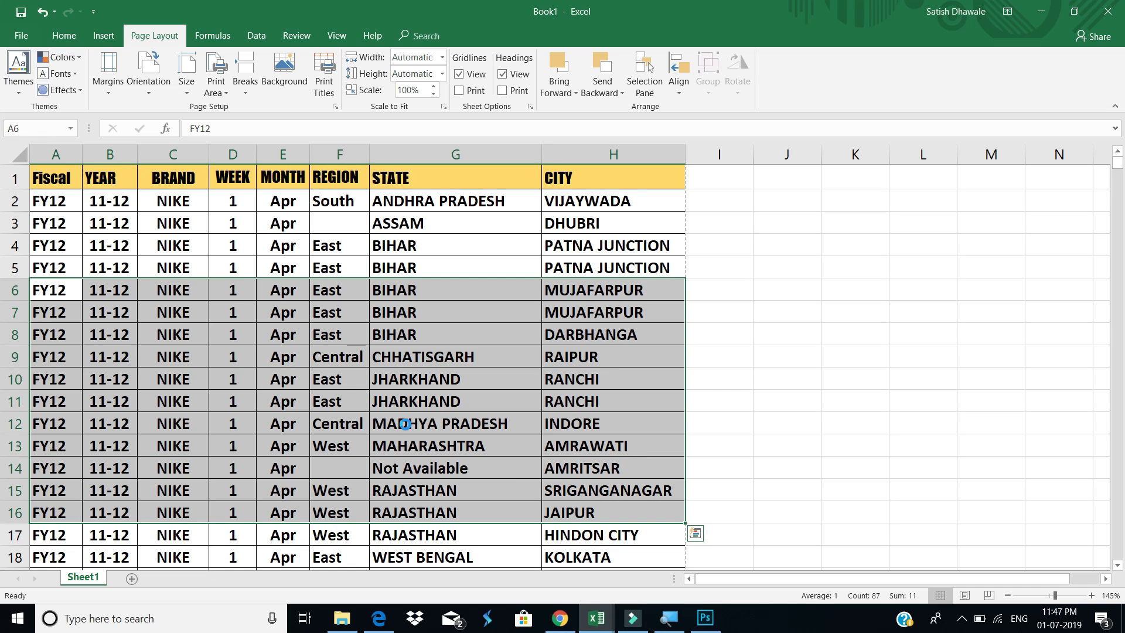
key(ctrl+p)
click(730, 358)
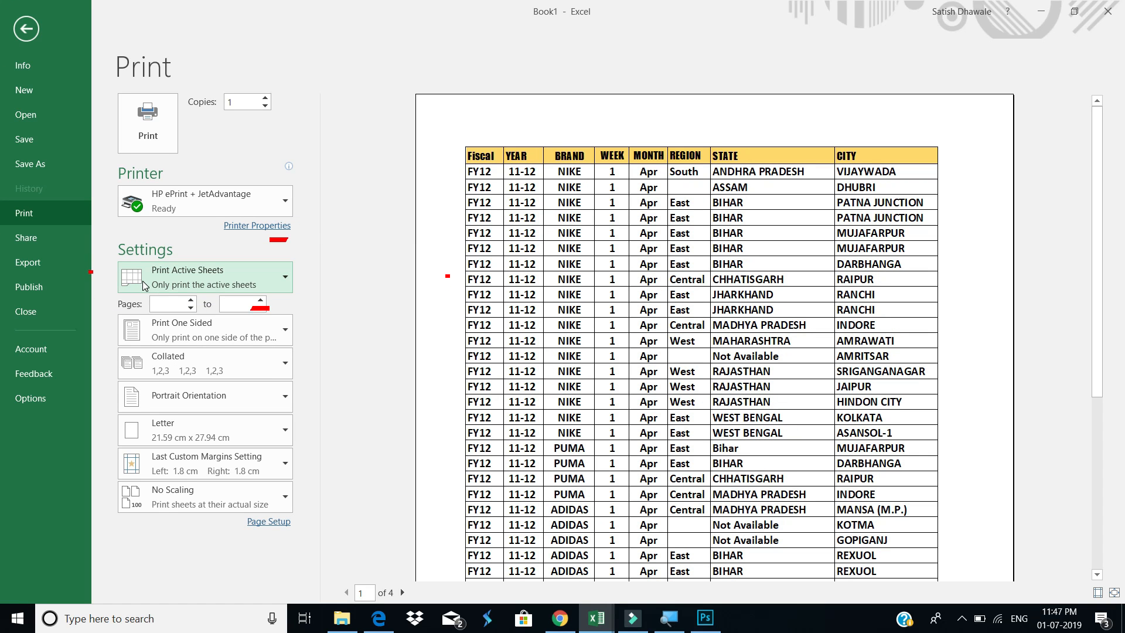
click(142, 280)
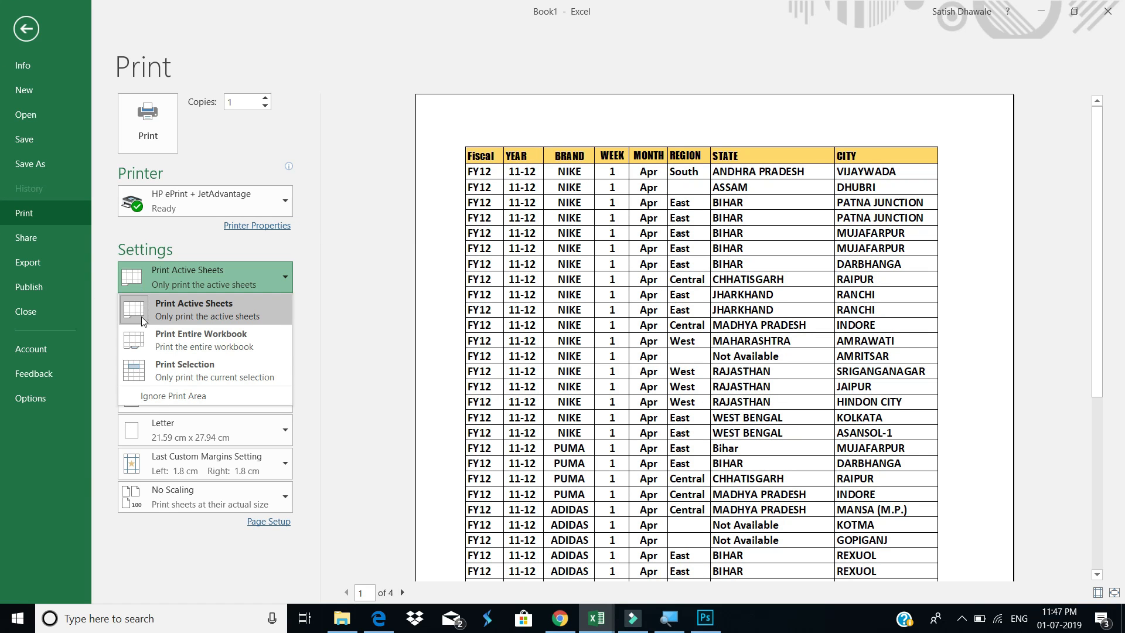
click(149, 370)
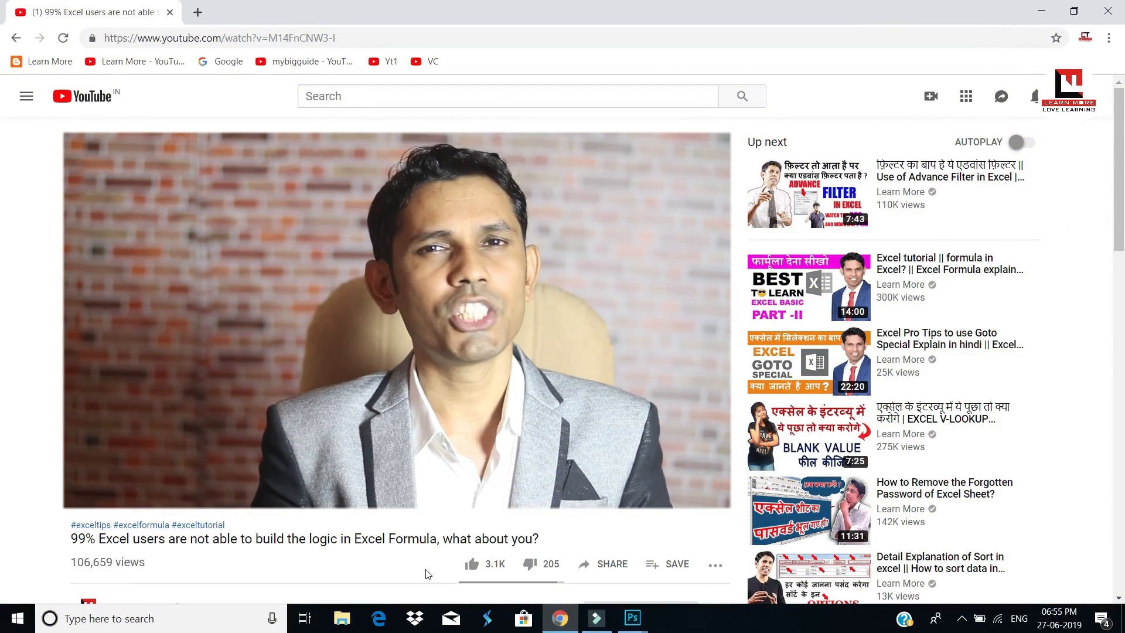
click(473, 567)
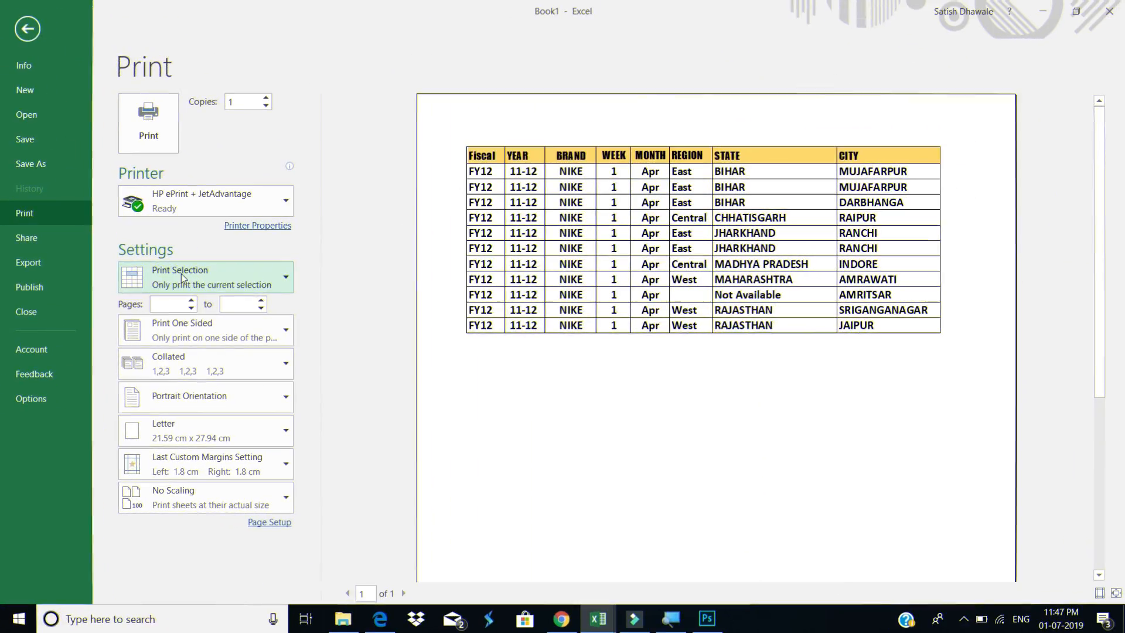
Switch the print range to Print Entire Workbook and back to Print Active Sheets, checking the preview
click(182, 278)
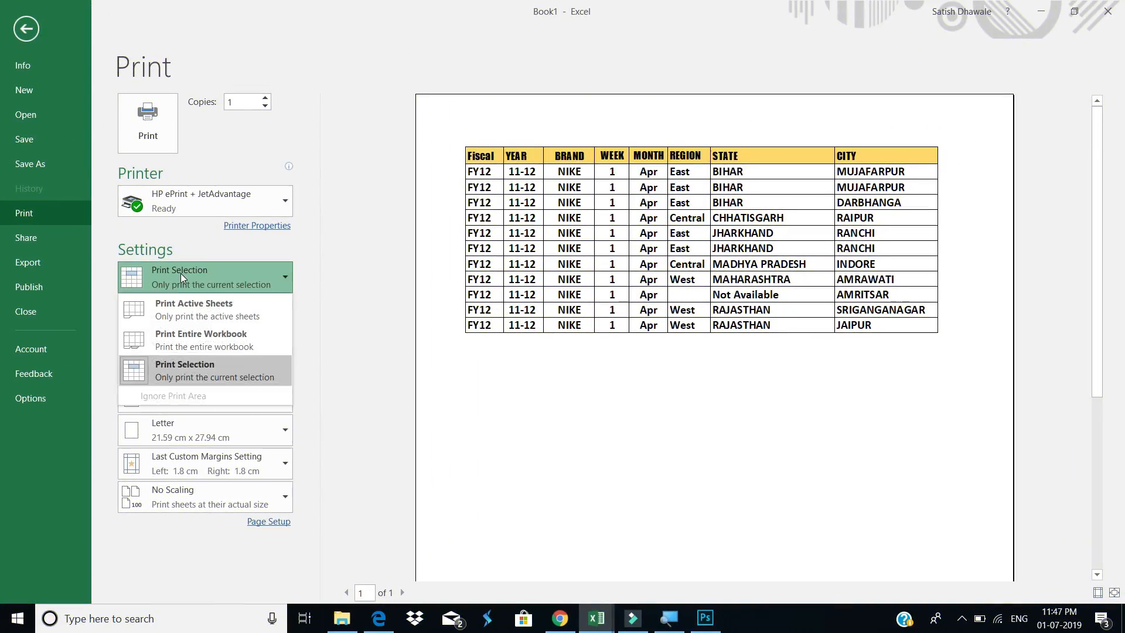
click(182, 335)
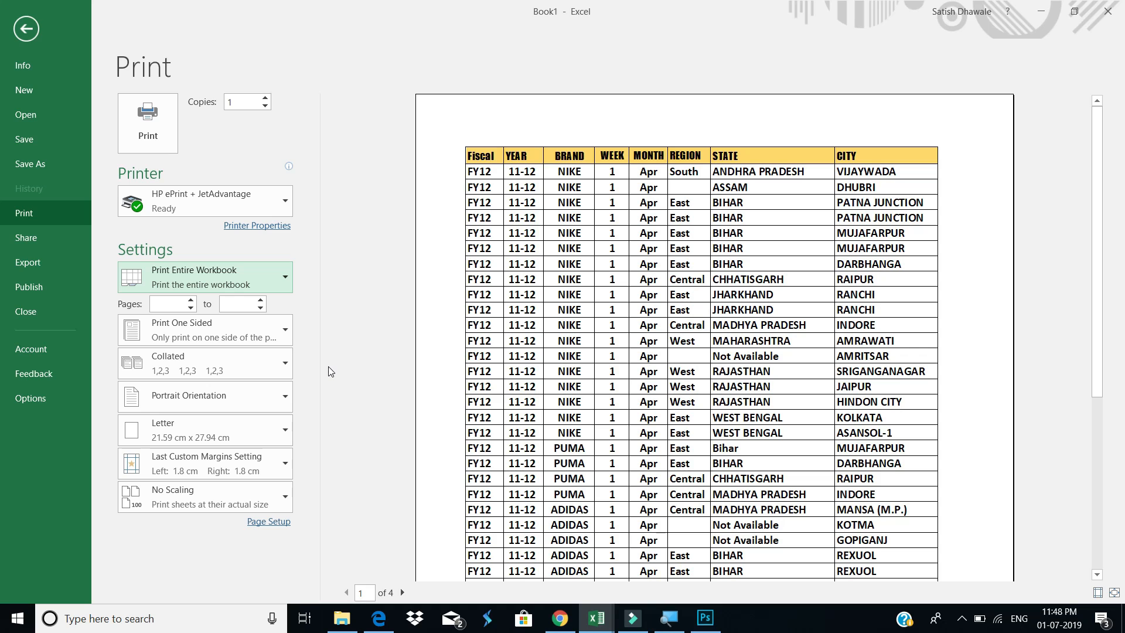
click(209, 276)
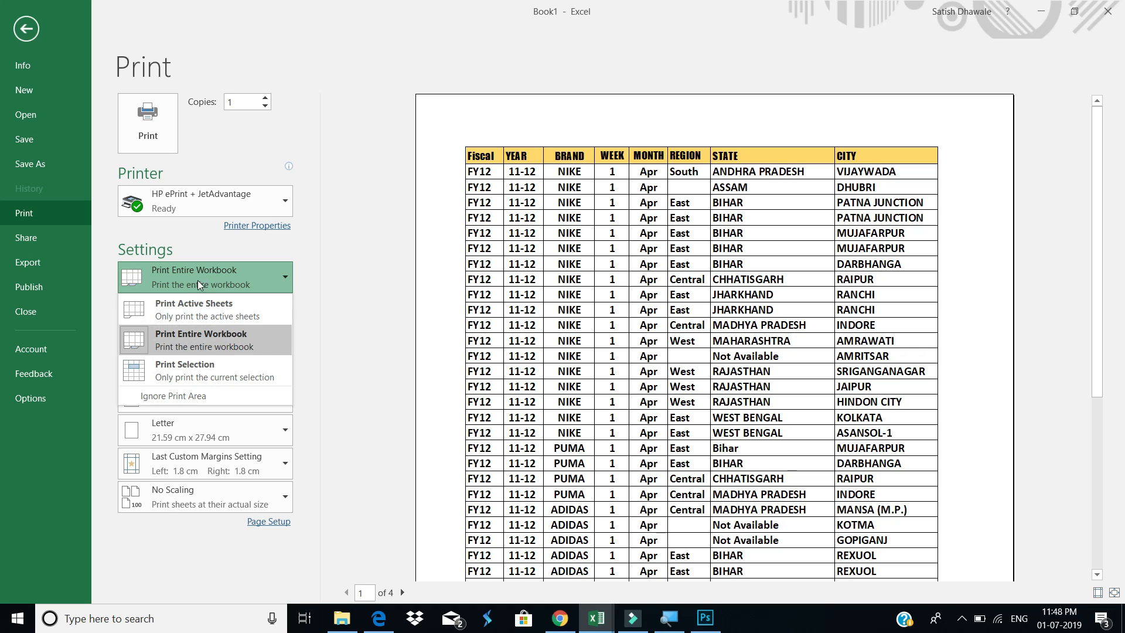
click(195, 311)
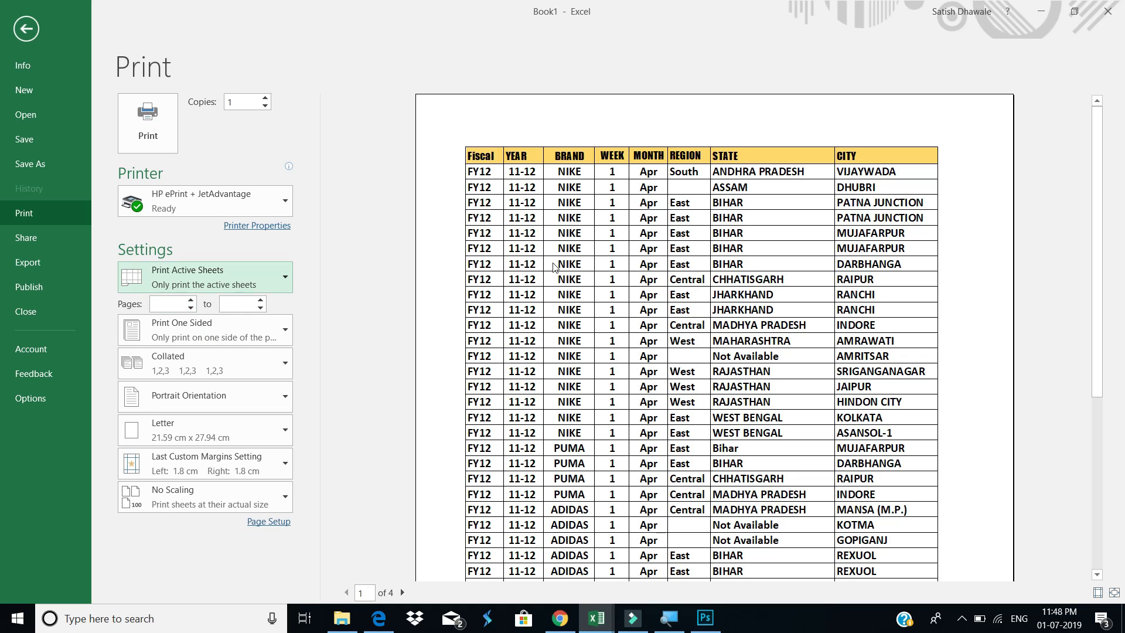
scroll(568, 250, down, 2)
Preview the Print Entire Workbook option, set the print range back to Print Selection, and return to the worksheet
click(167, 283)
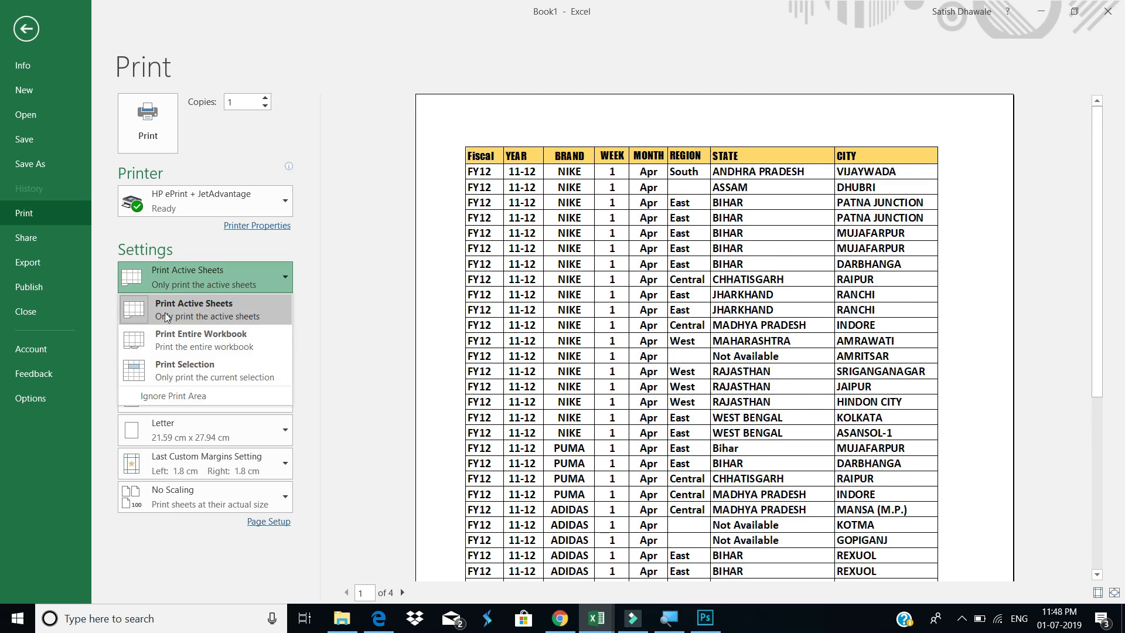
click(170, 346)
click(206, 277)
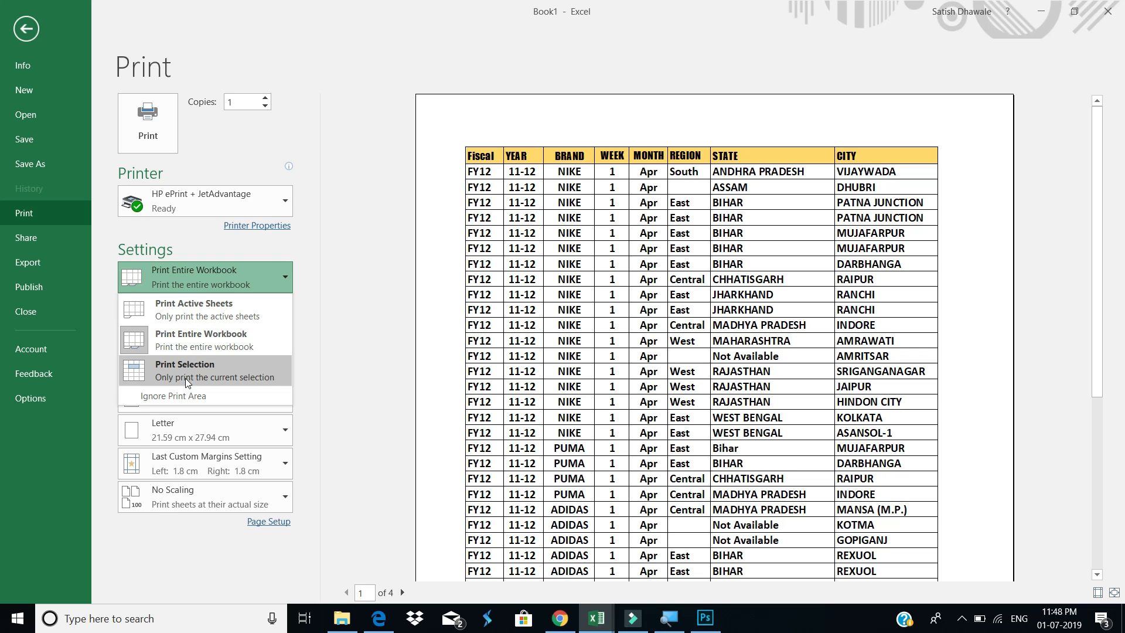
click(185, 378)
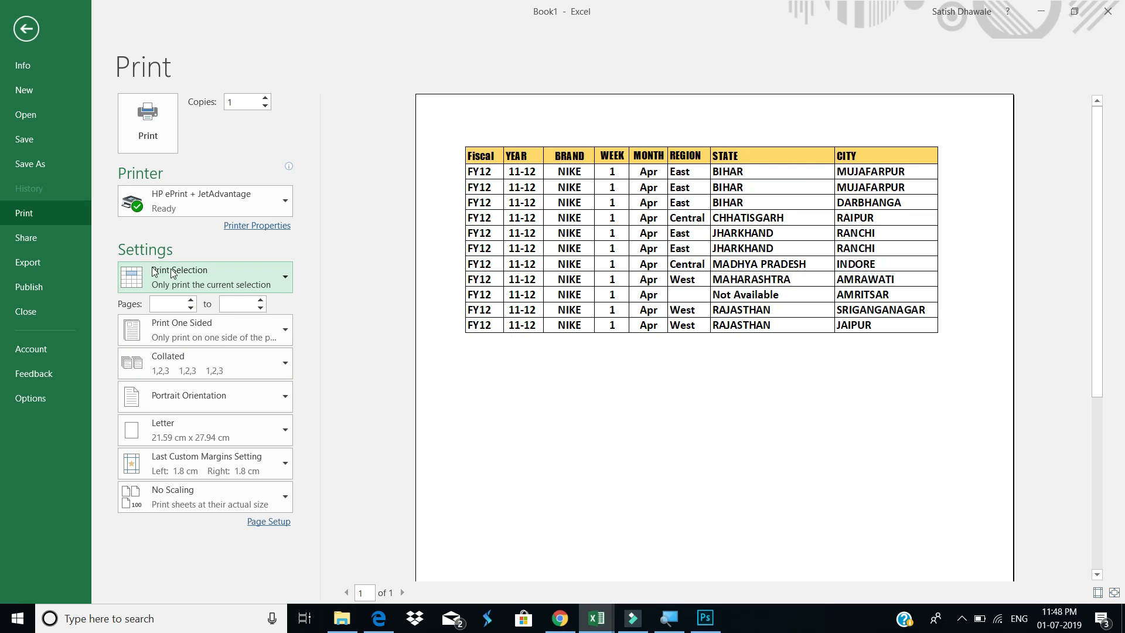
click(38, 41)
click(234, 201)
click(233, 245)
click(146, 275)
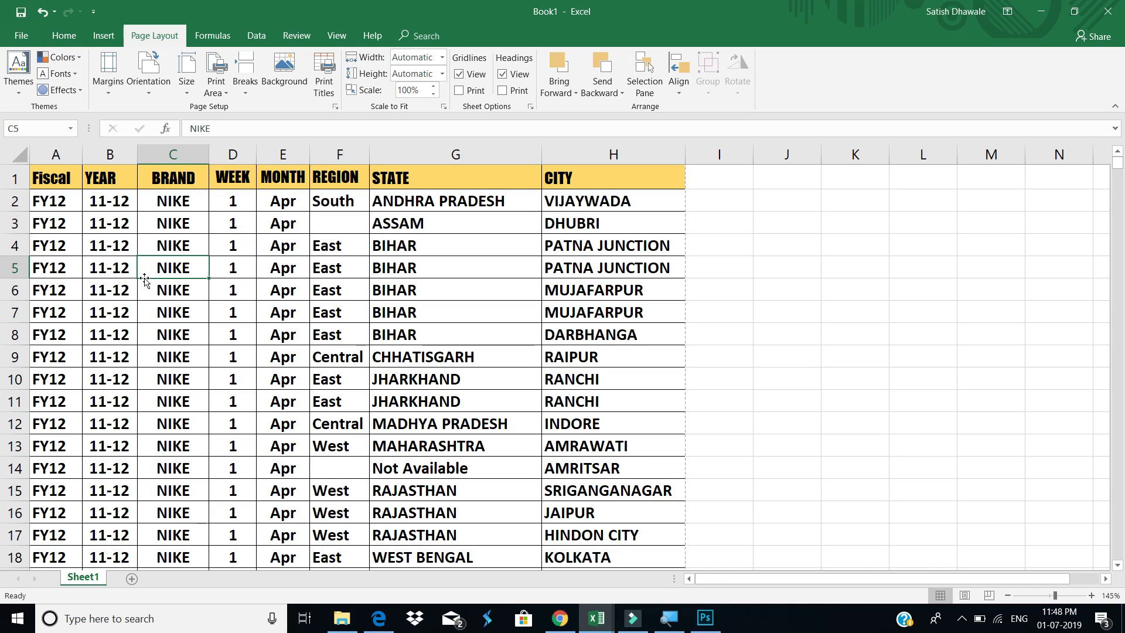
Set the print range back to Print Active Sheets, check the preview, and return to the worksheet
key(ctrl+p)
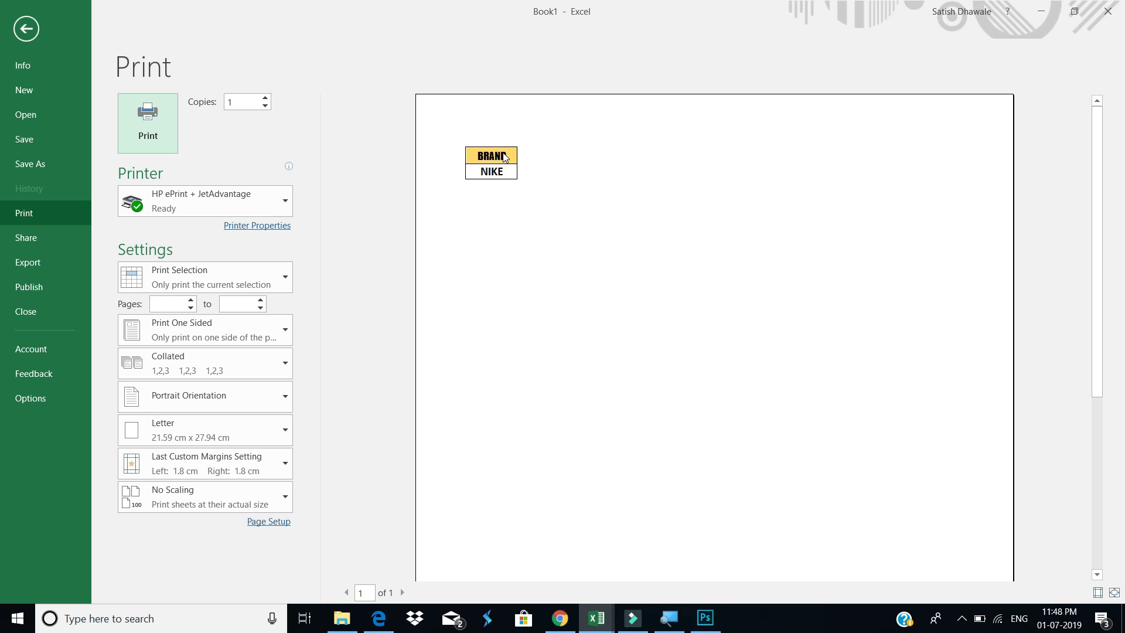
click(235, 283)
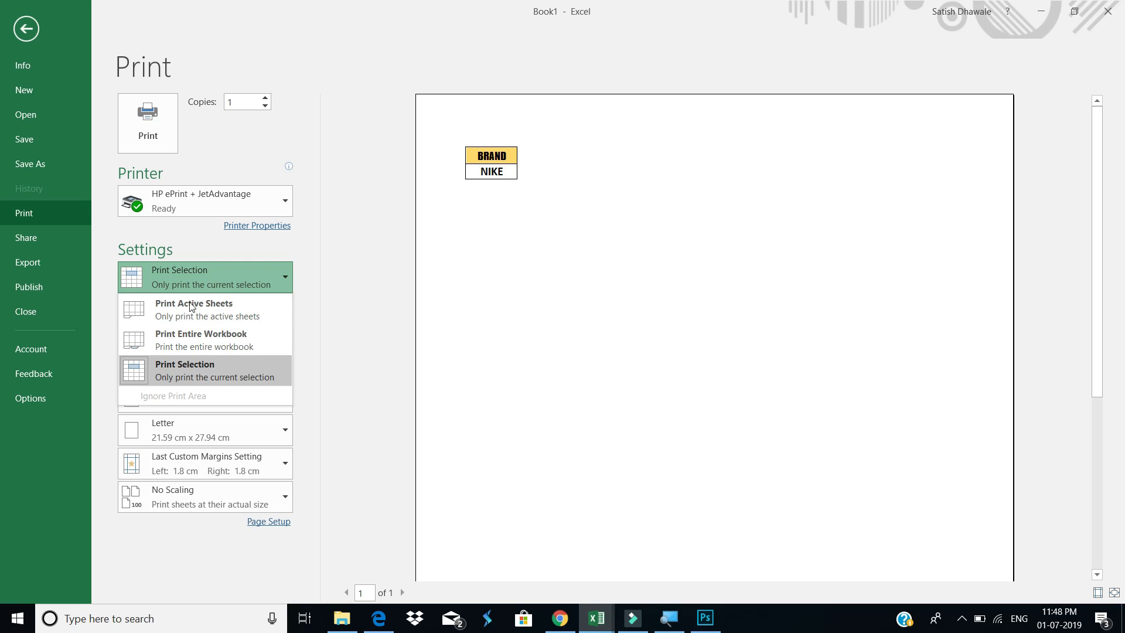
click(189, 310)
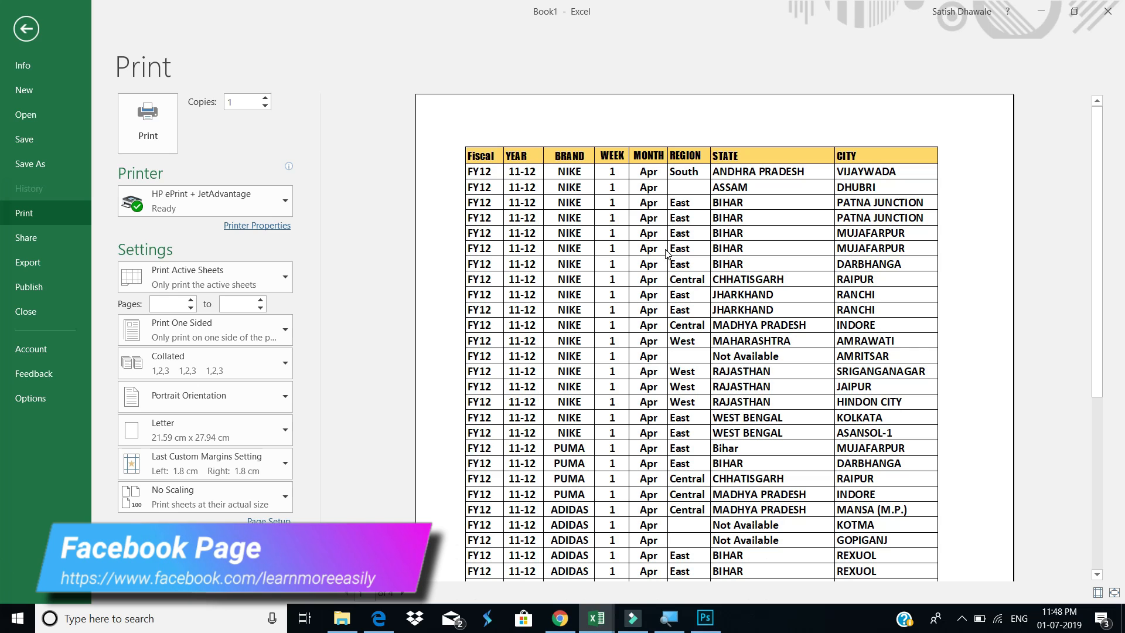
key(Escape)
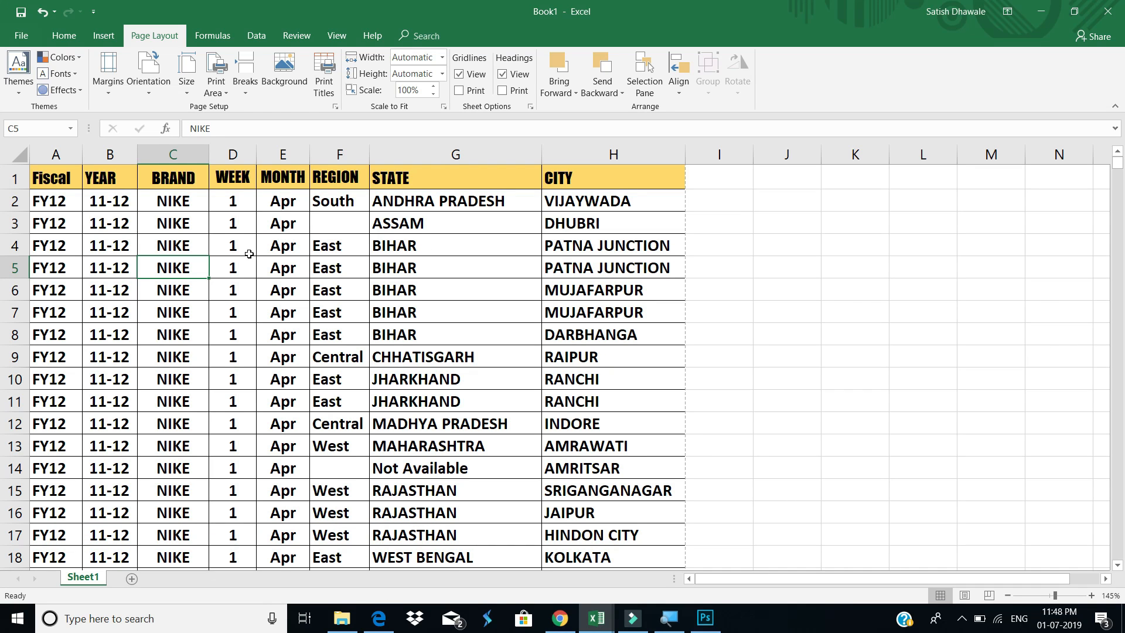
Set the sheet's paper size to A4 (21 cm x 29.7 cm)
click(39, 179)
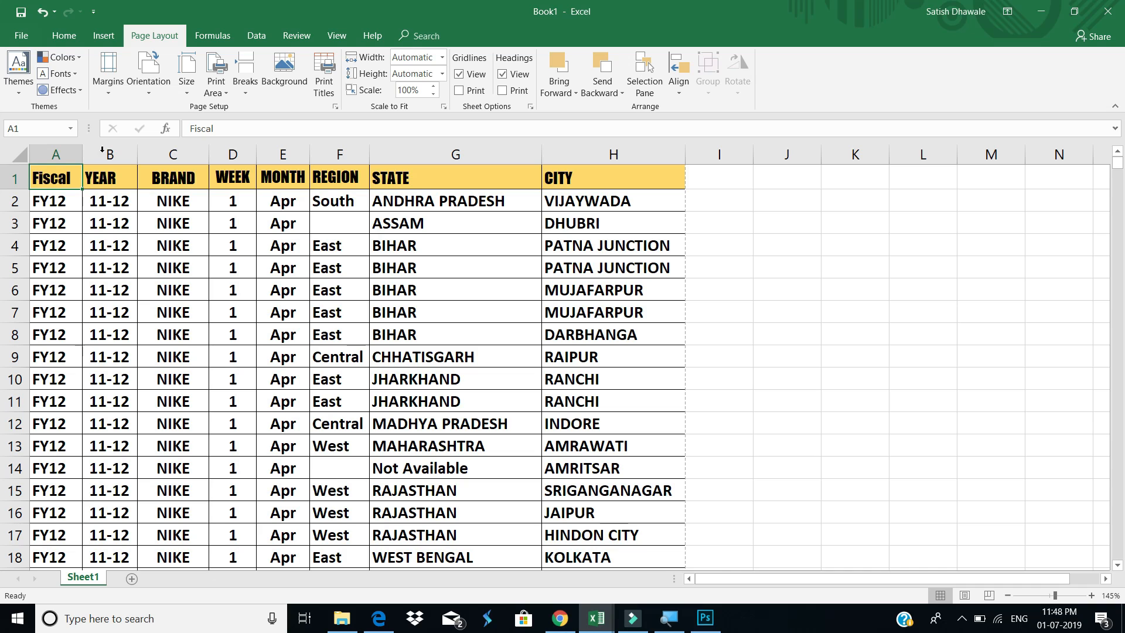
click(191, 93)
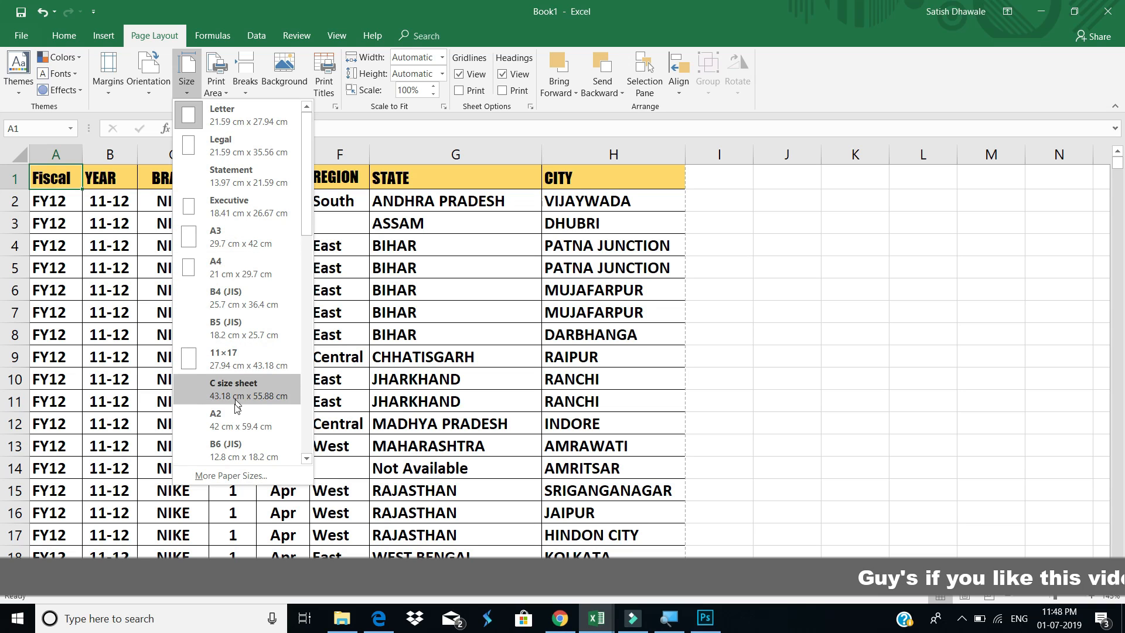
scroll(234, 410, down, 3)
scroll(234, 411, up, 3)
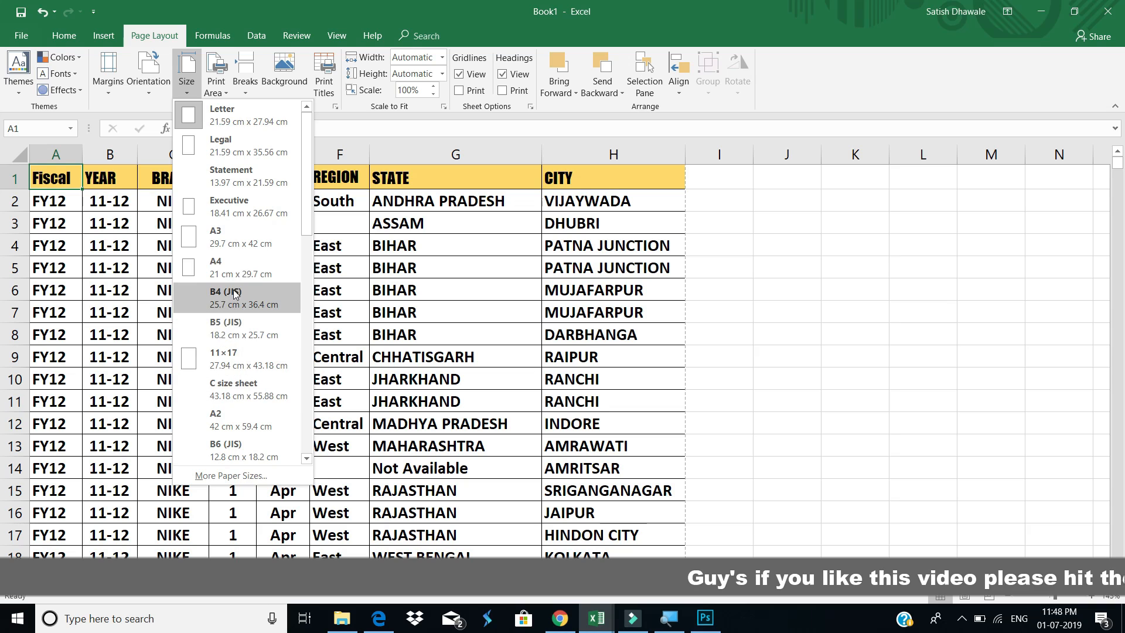
click(258, 265)
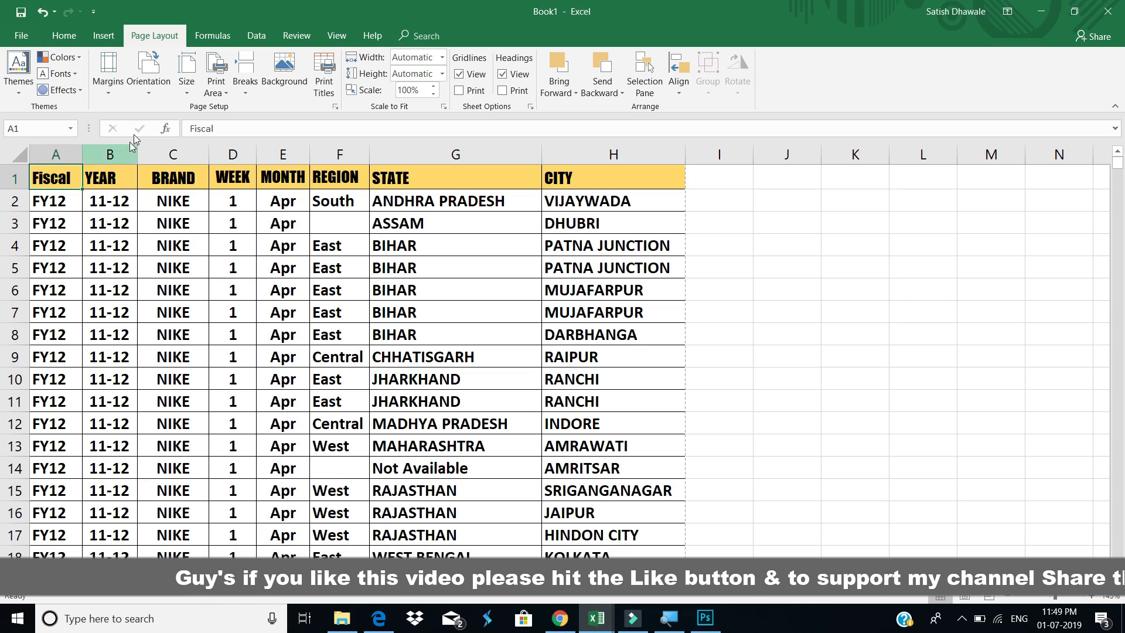
Switch the page orientation to Landscape in the print preview and back to Portrait, and return to the worksheet
click(150, 93)
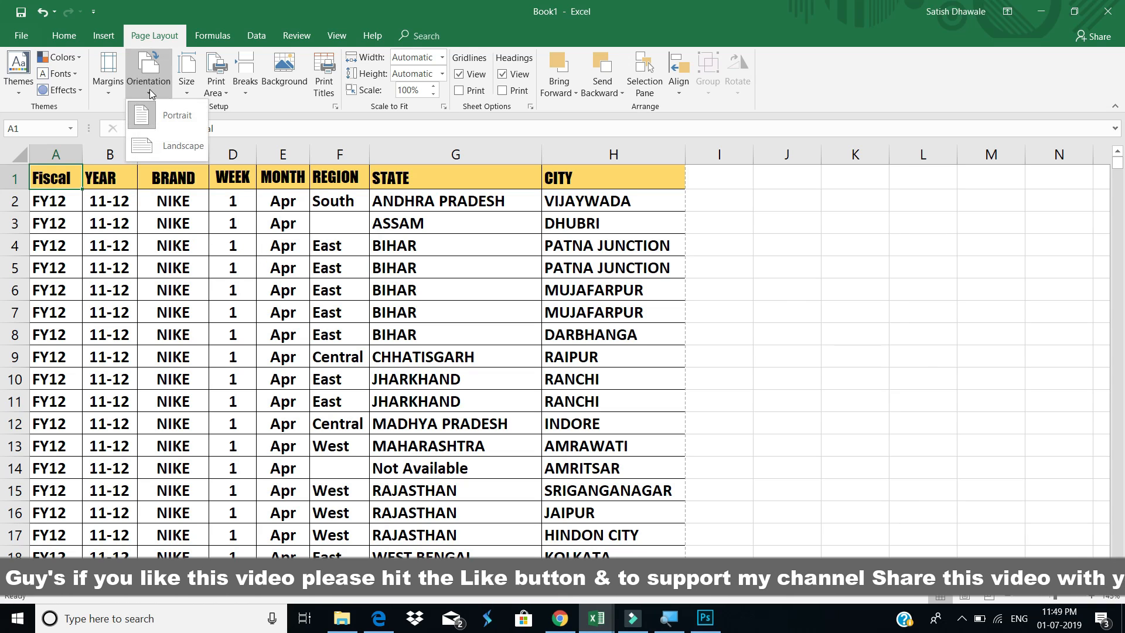
click(151, 279)
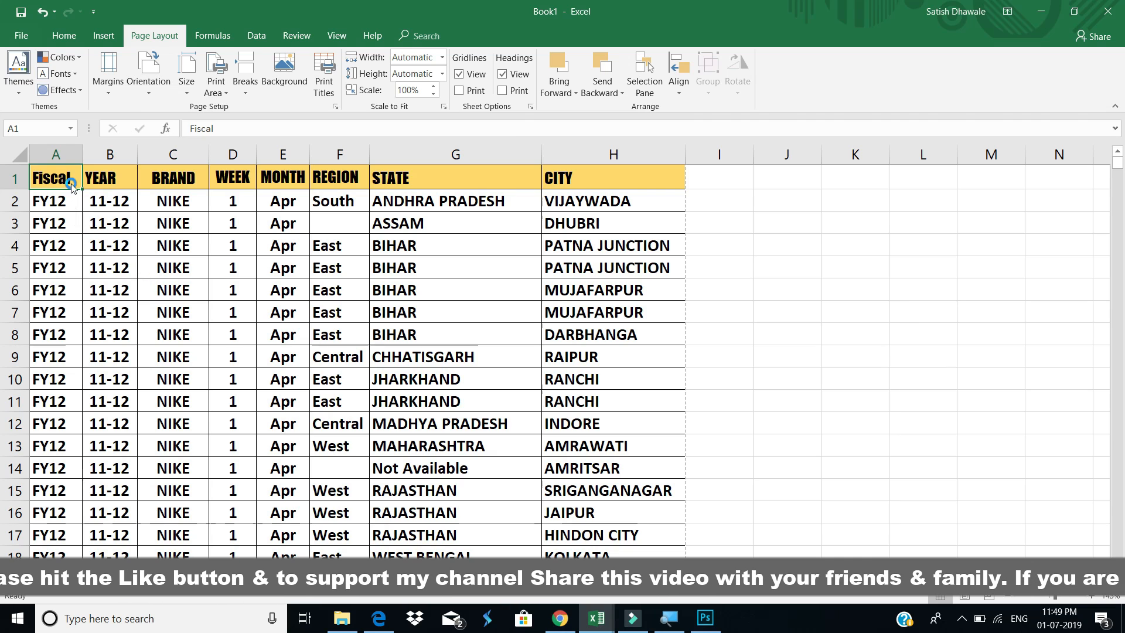
key(ctrl+p)
click(720, 345)
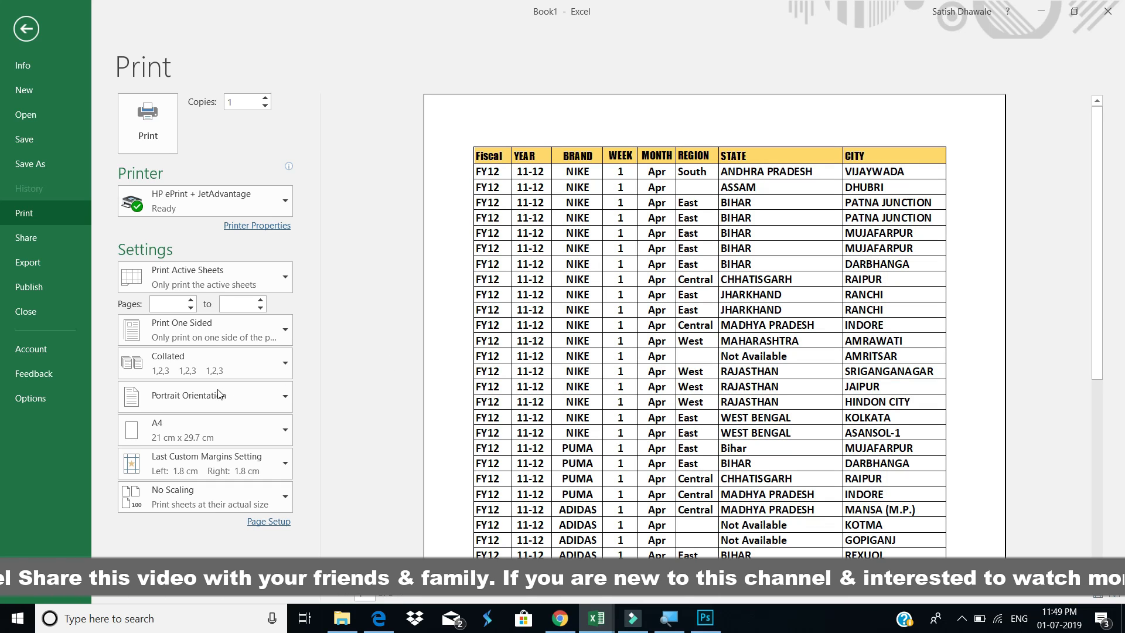
click(202, 395)
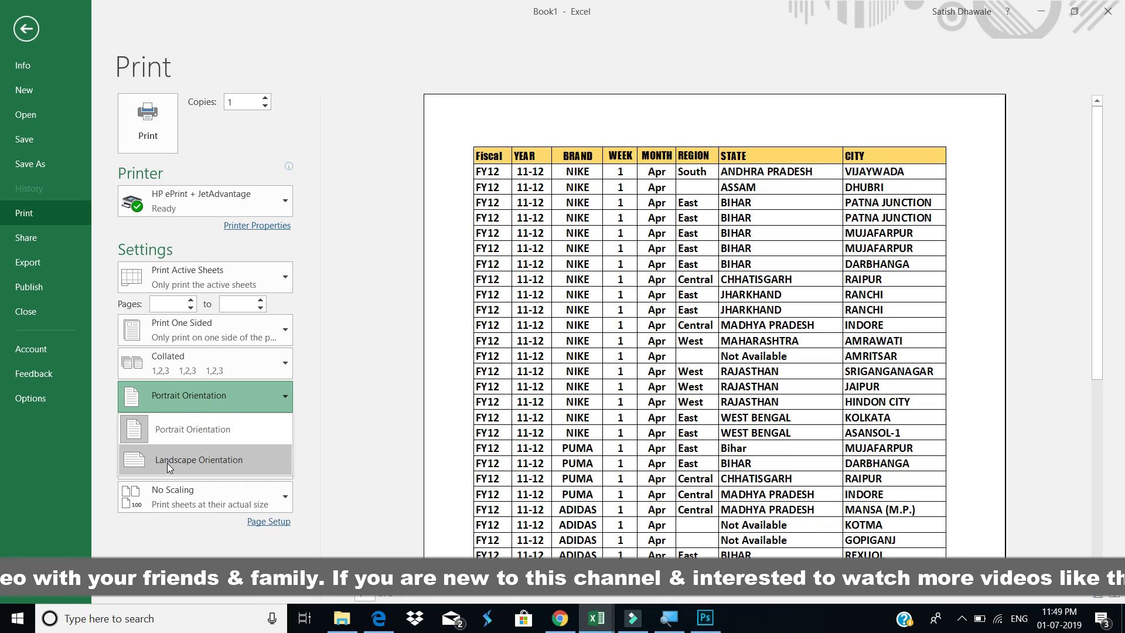
click(167, 460)
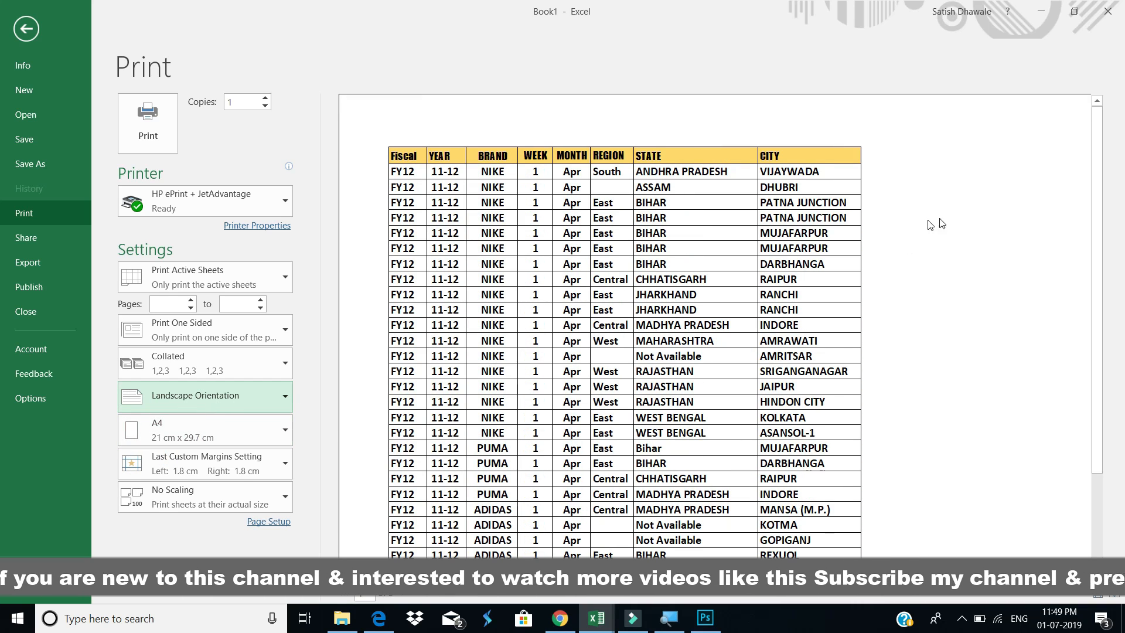
click(684, 295)
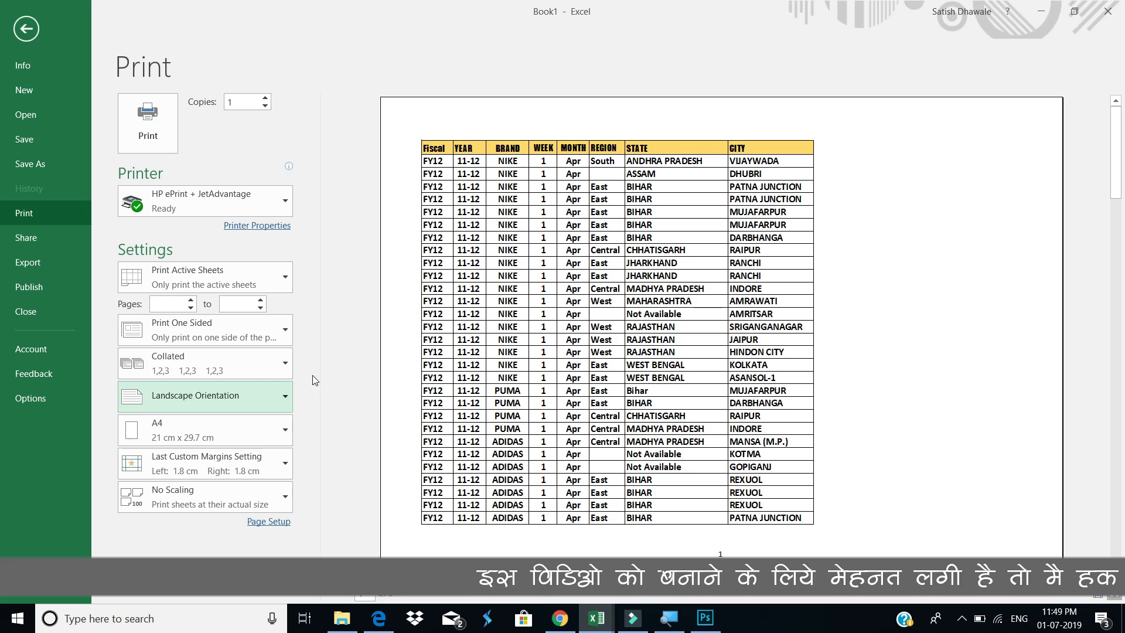
click(255, 394)
click(229, 435)
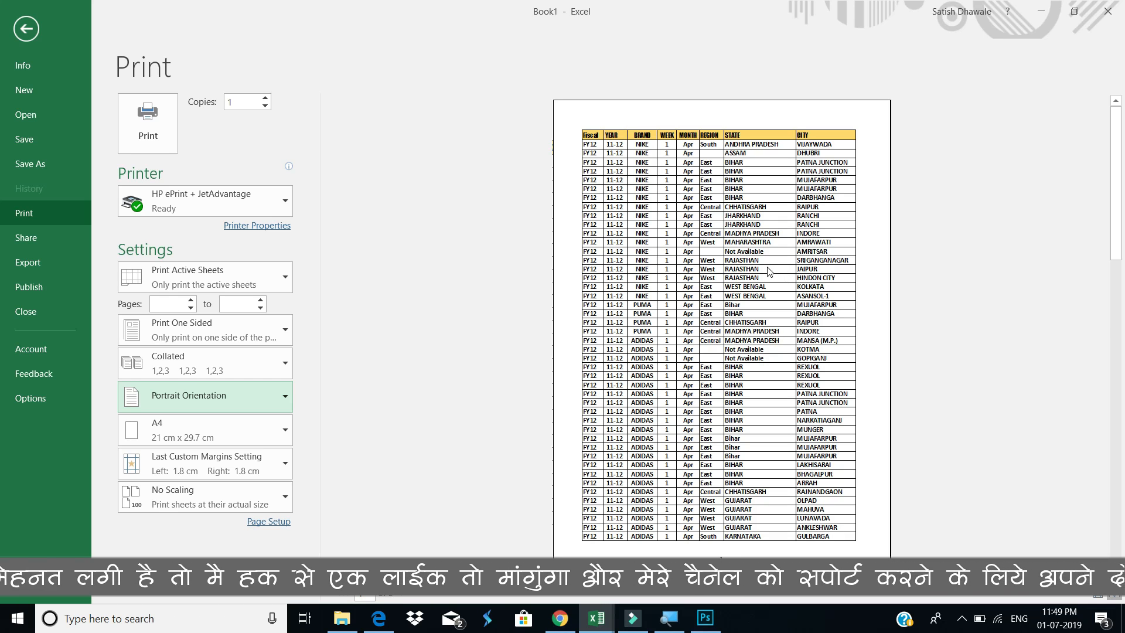
key(Escape)
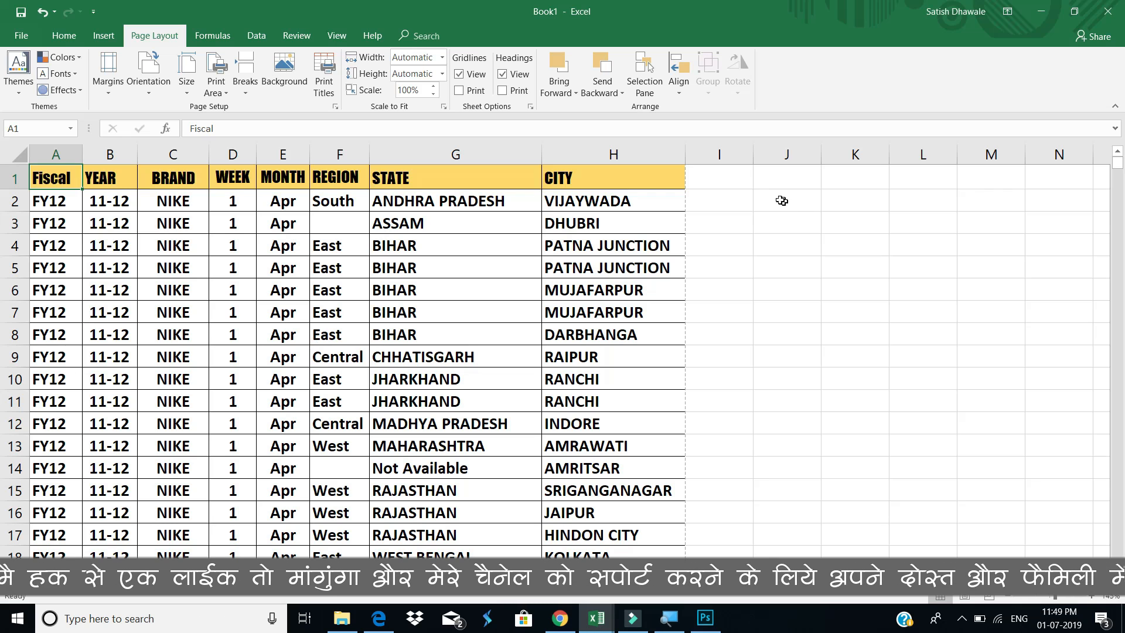
Add the column heading CUSTOMER NAME in cell I1
click(729, 184)
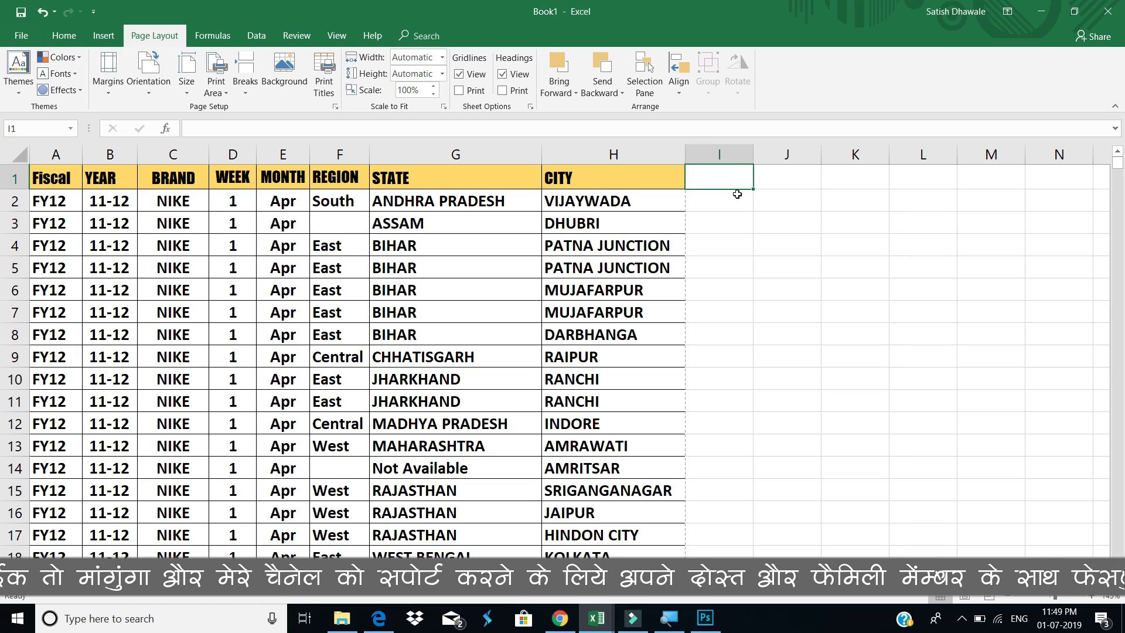
text(cus)
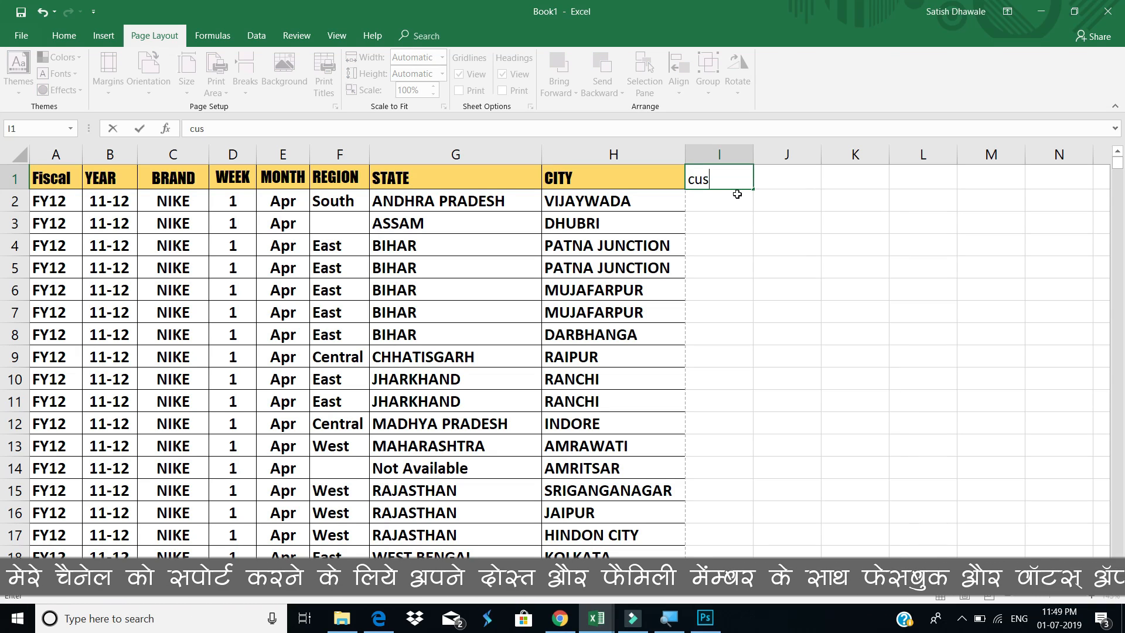
key(BackSpace)
key(BackSpace)
key(BackSpace)
text(C)
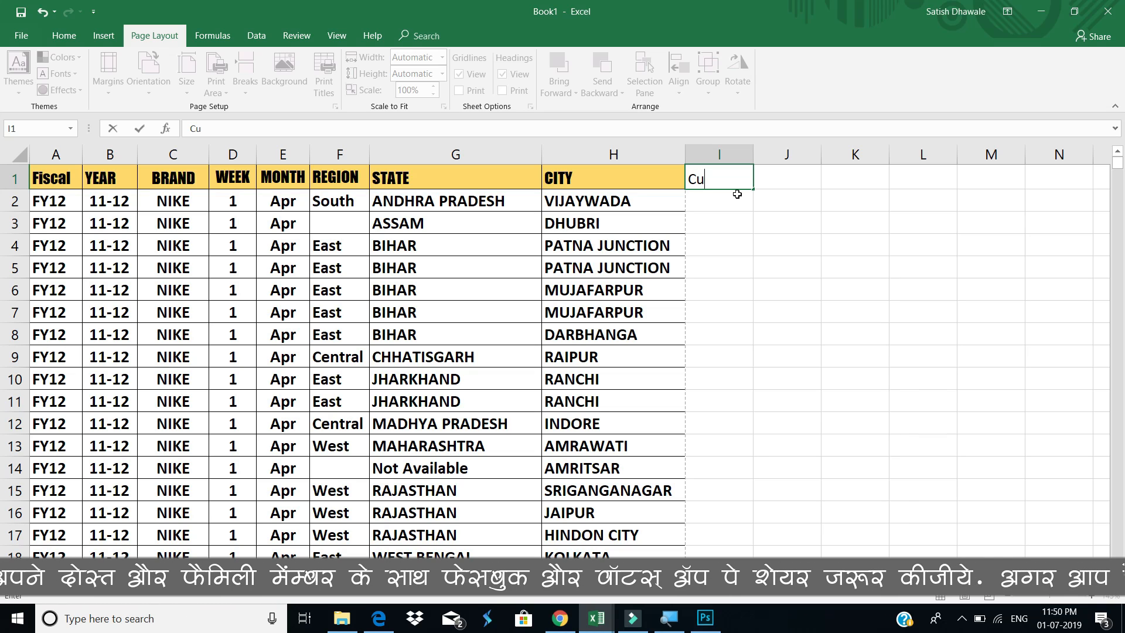
text(USTO)
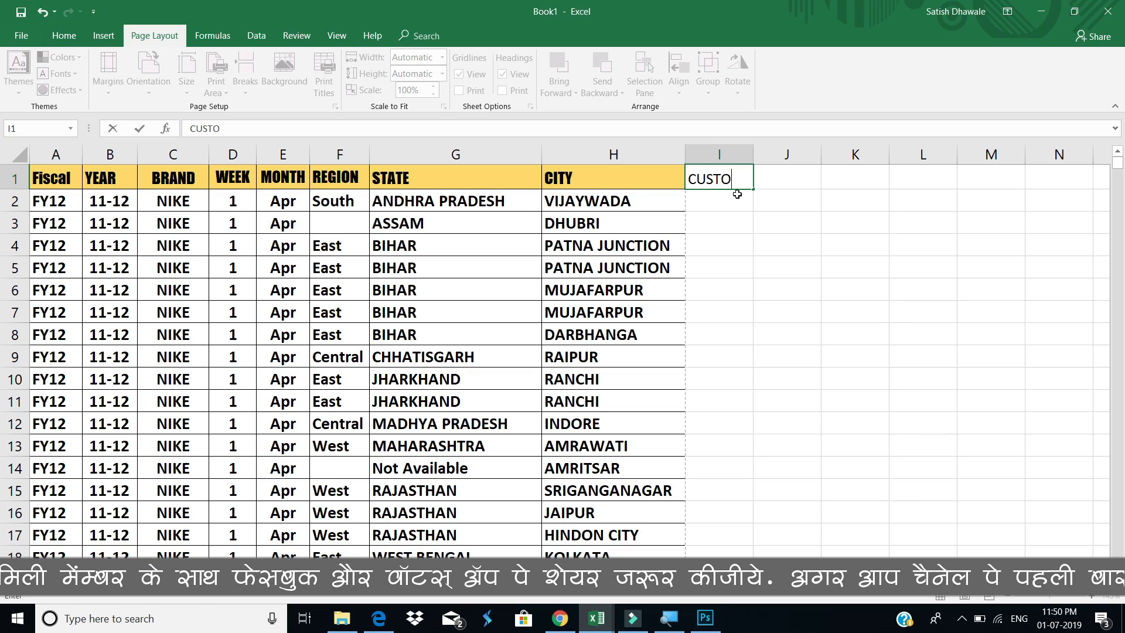
text(MER NAME)
key(Return)
Enter A, B, C and D in cells I2:I5 and autofit the width of column I
text(A)
key(Return)
text(B)
key(Return)
text(C)
key(Return)
text(D)
key(Return)
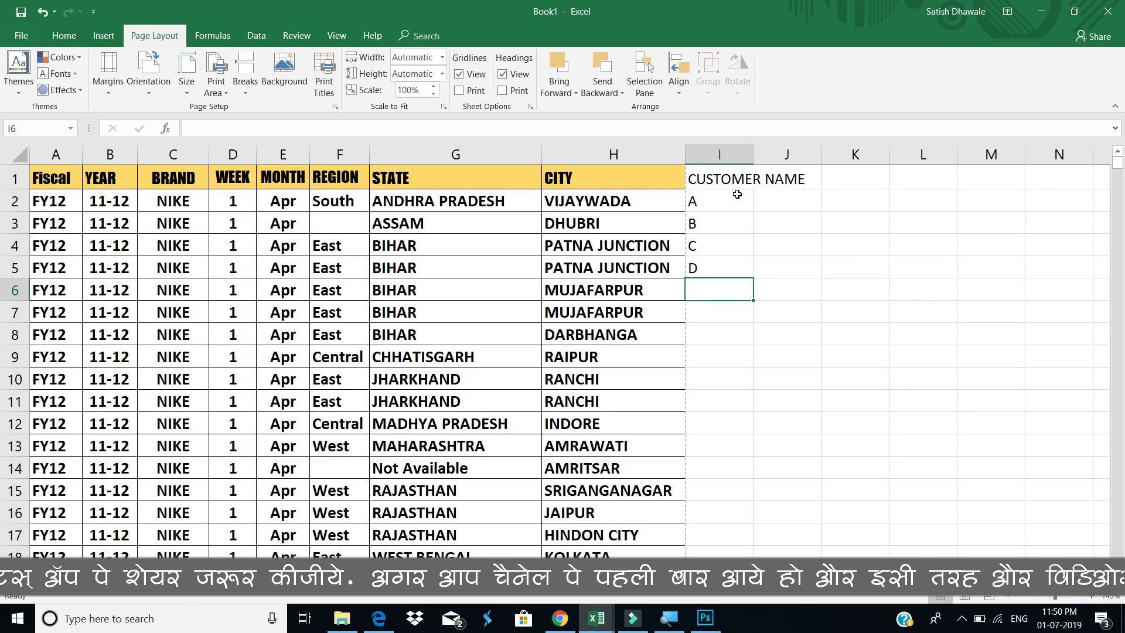
double_click(754, 155)
Copy the formatting of the CITY heading in H1 to the CUSTOMER NAME heading with Format Painter
click(595, 178)
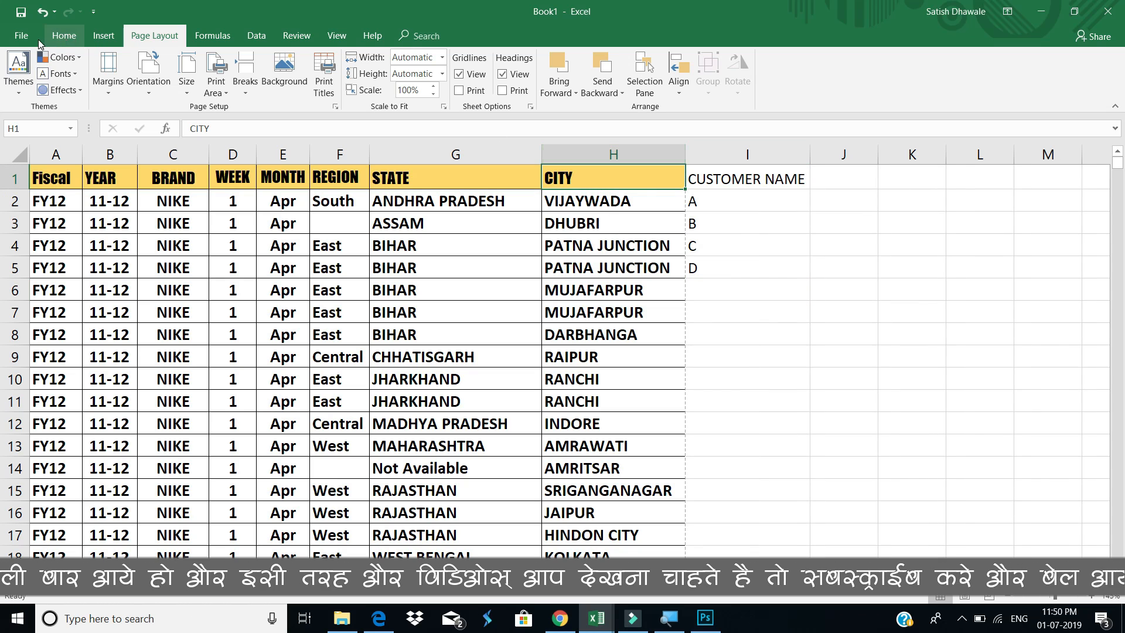
click(56, 41)
click(44, 94)
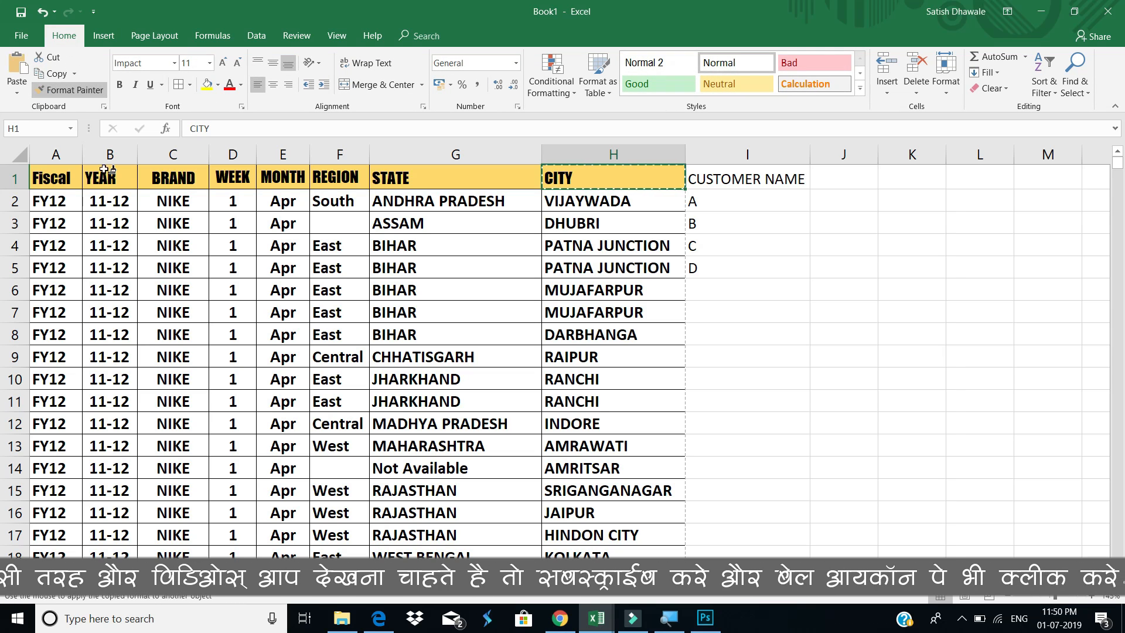
click(749, 182)
Copy the formatting of data cell H4 to the customer entries in I2:I5 with Format Painter
drag(589, 204, 595, 334)
click(577, 246)
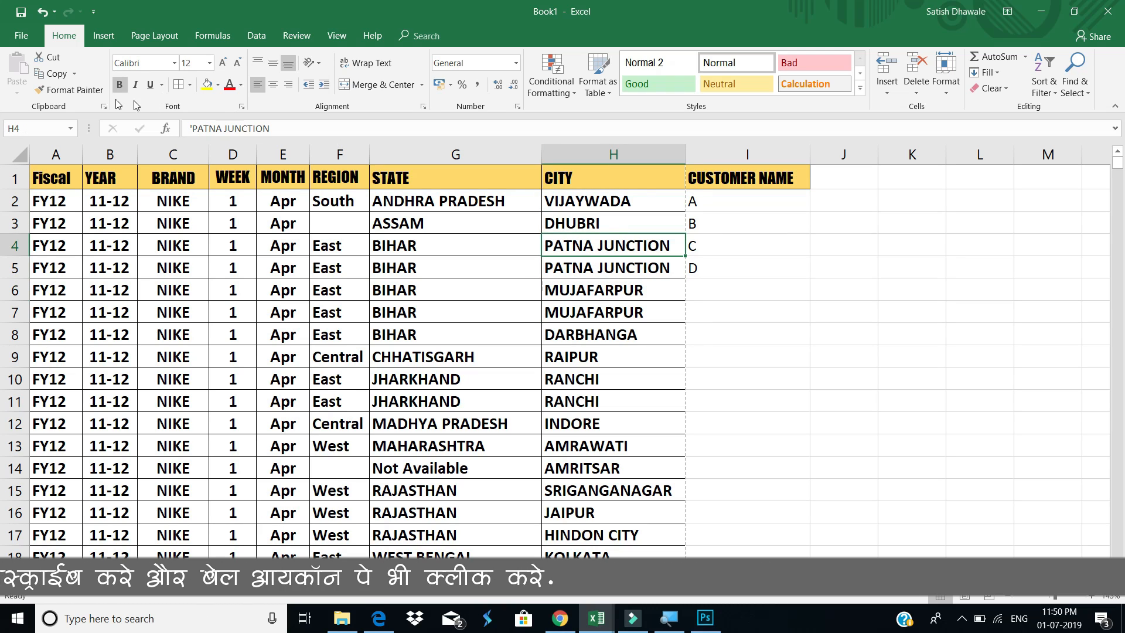
click(69, 90)
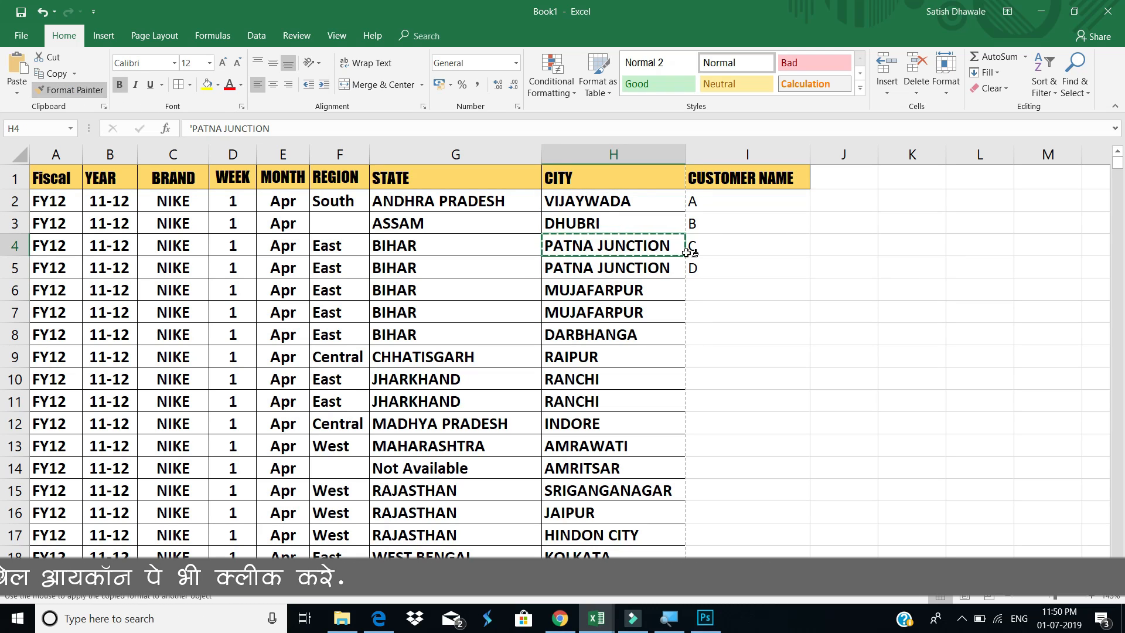
drag(731, 202, 743, 319)
click(746, 326)
click(687, 226)
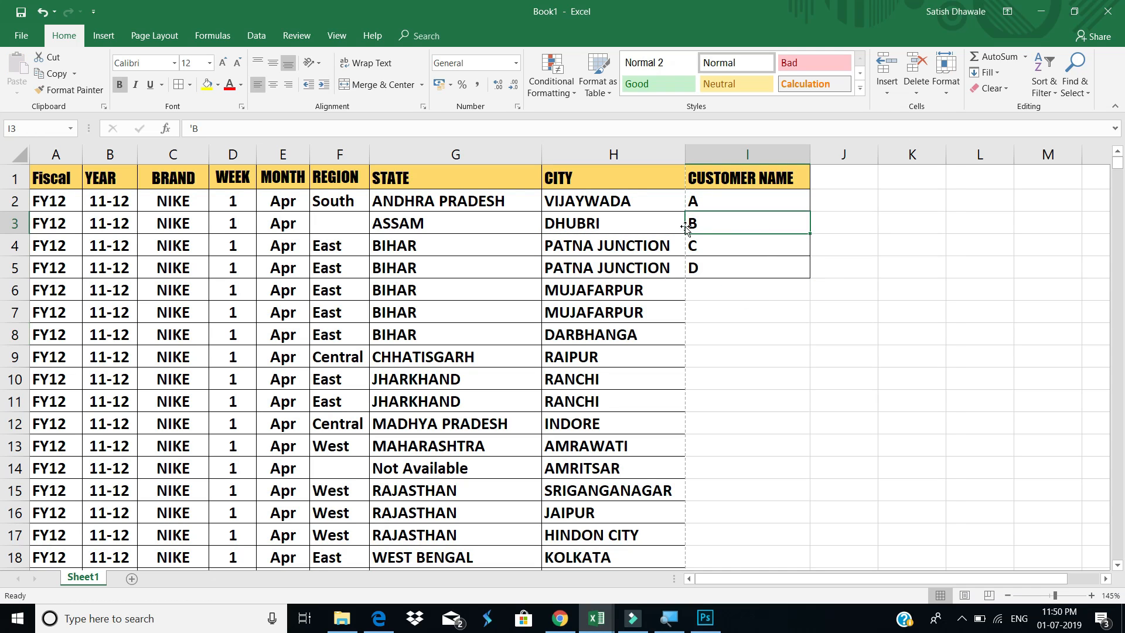
Show the margins in the print preview and narrow them to about 1.22 cm left and 0.43 cm right
key(ctrl+p)
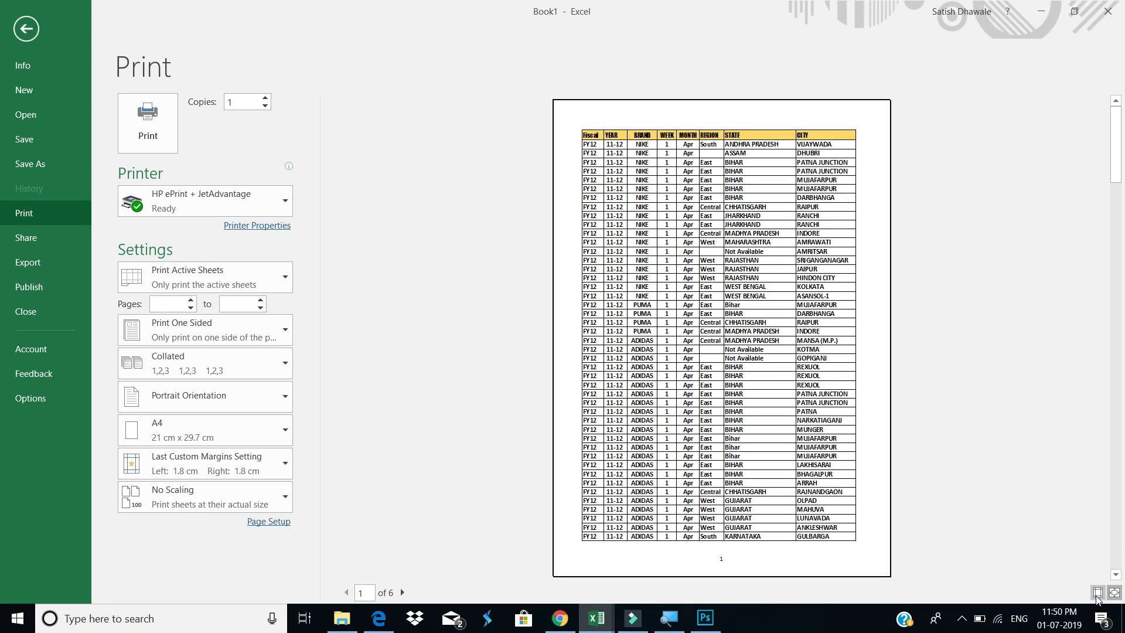
click(1098, 593)
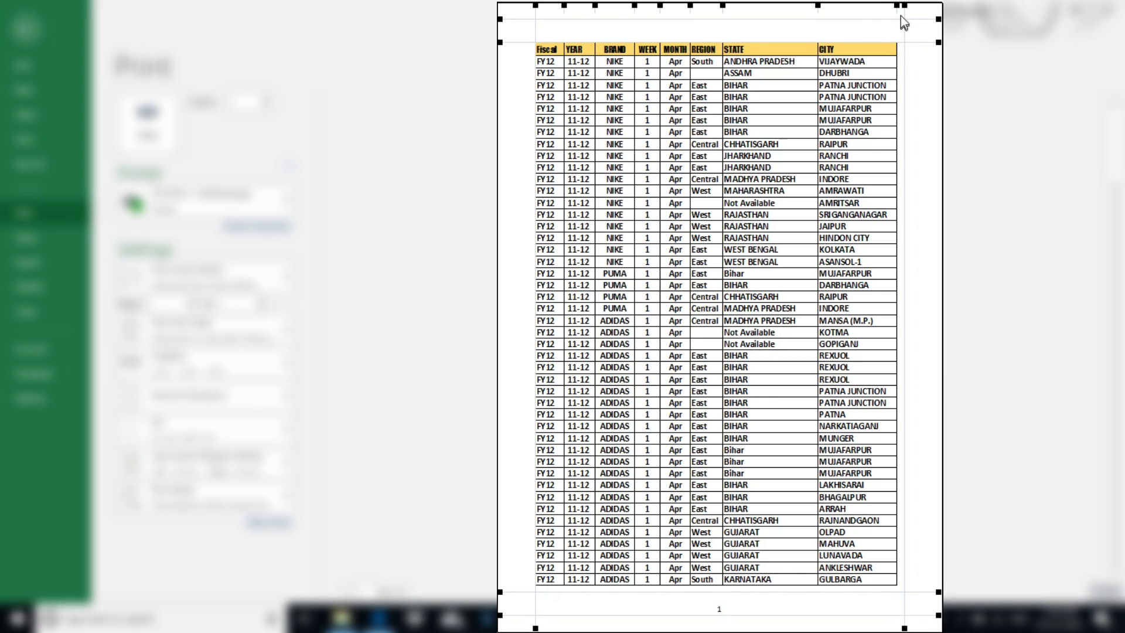
mouse_move(907, 8)
mouse_down()
mouse_move(921, 16)
mouse_move(924, 7)
mouse_up()
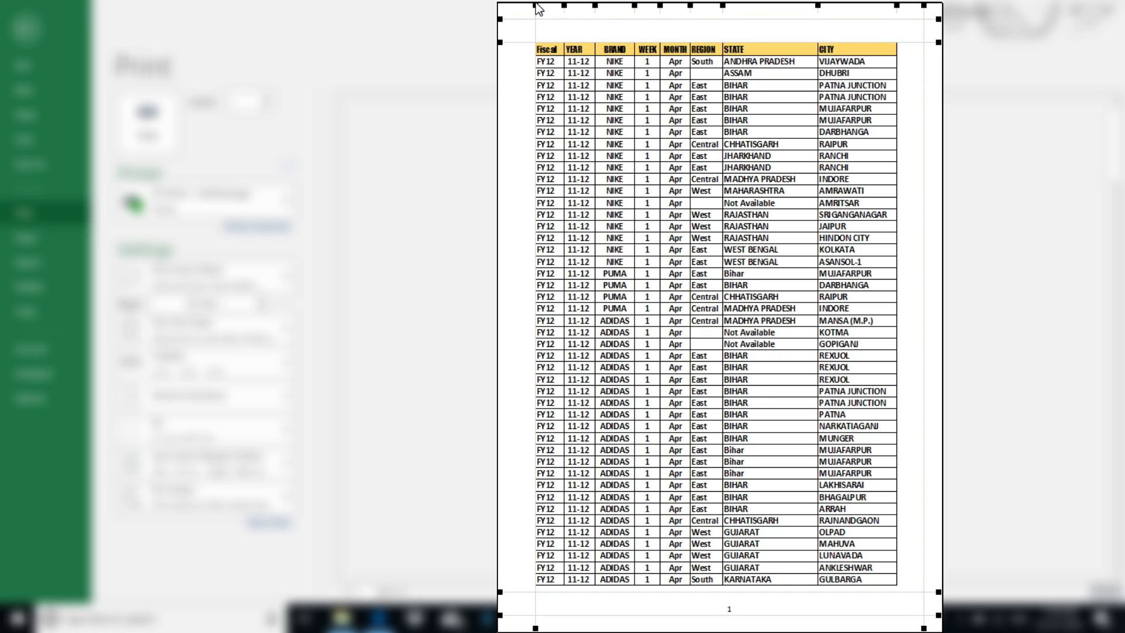
drag(535, 6, 511, 7)
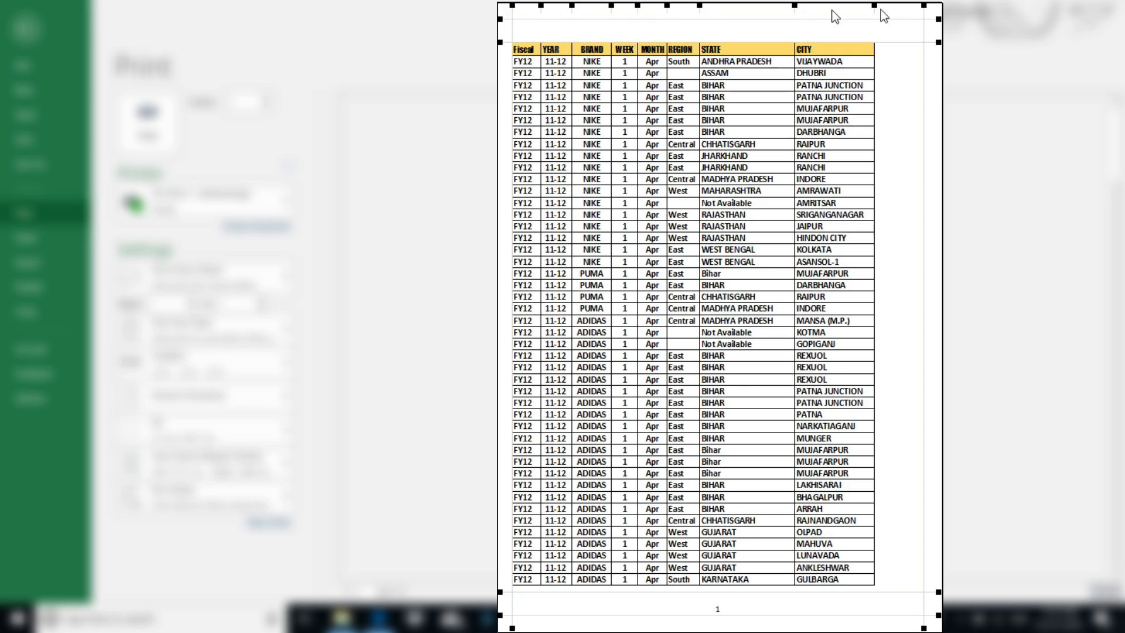
drag(924, 6, 933, 9)
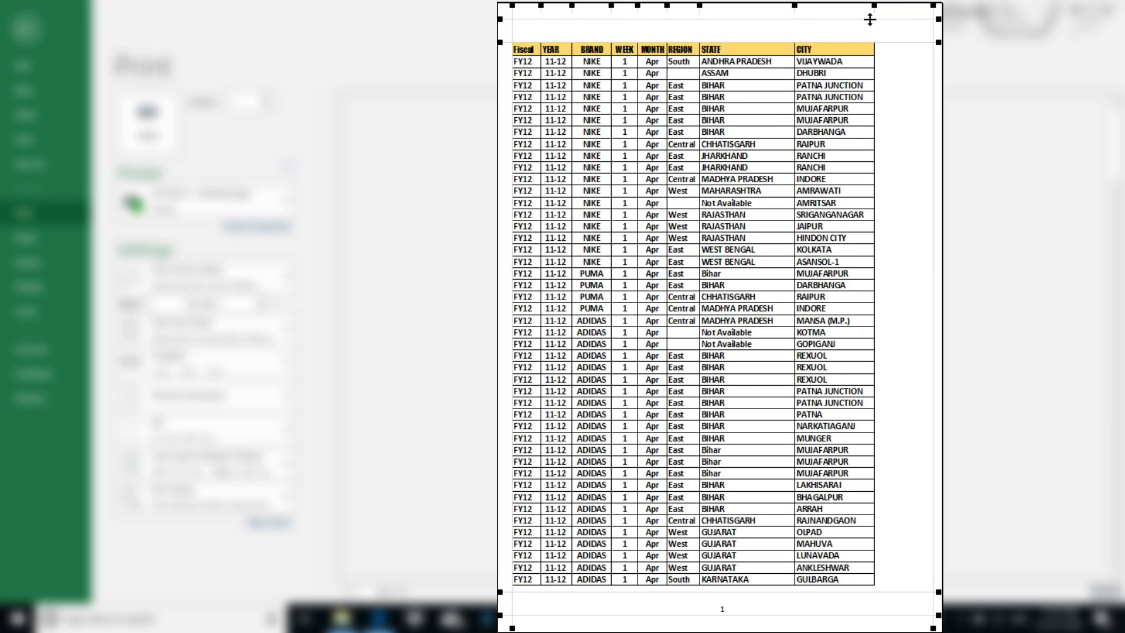
drag(873, 5, 869, 6)
drag(790, 11, 786, 12)
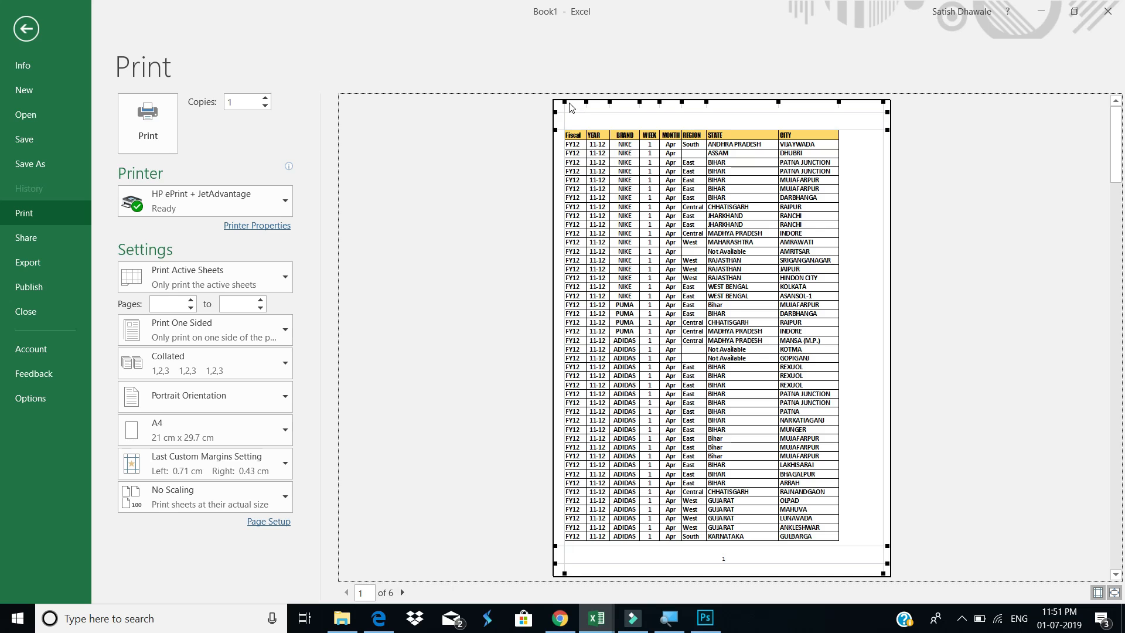
drag(564, 102, 572, 107)
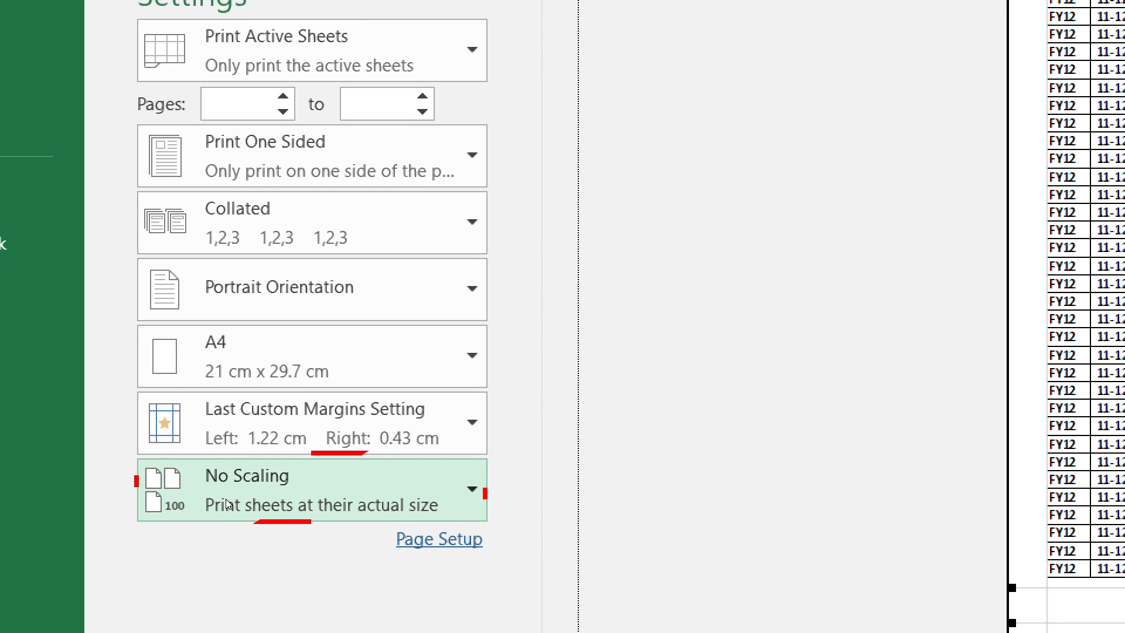
Set the print scaling to Fit Sheet on One Page
click(228, 504)
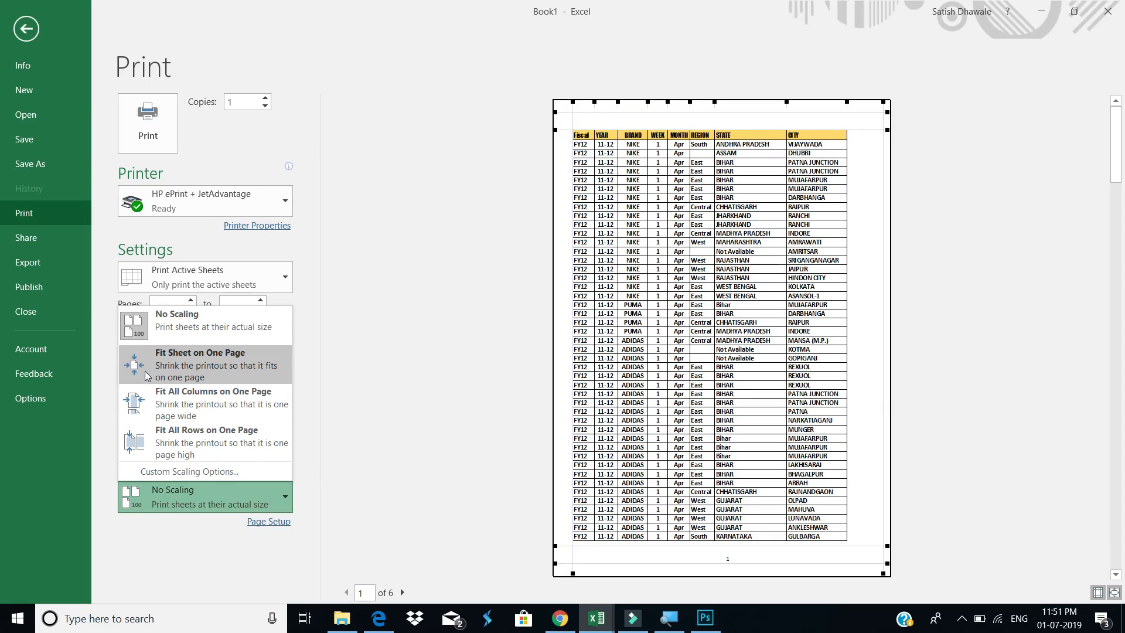
click(145, 370)
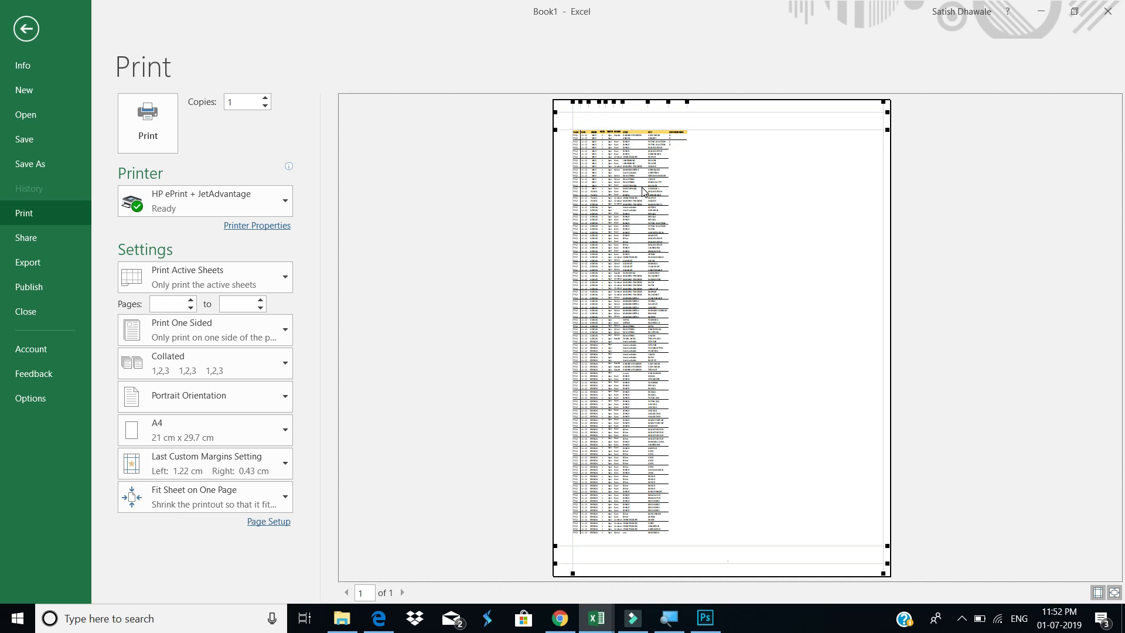
Try the print scaling Fit All Columns on One Page, followed by Fit All Rows on One Page
click(173, 502)
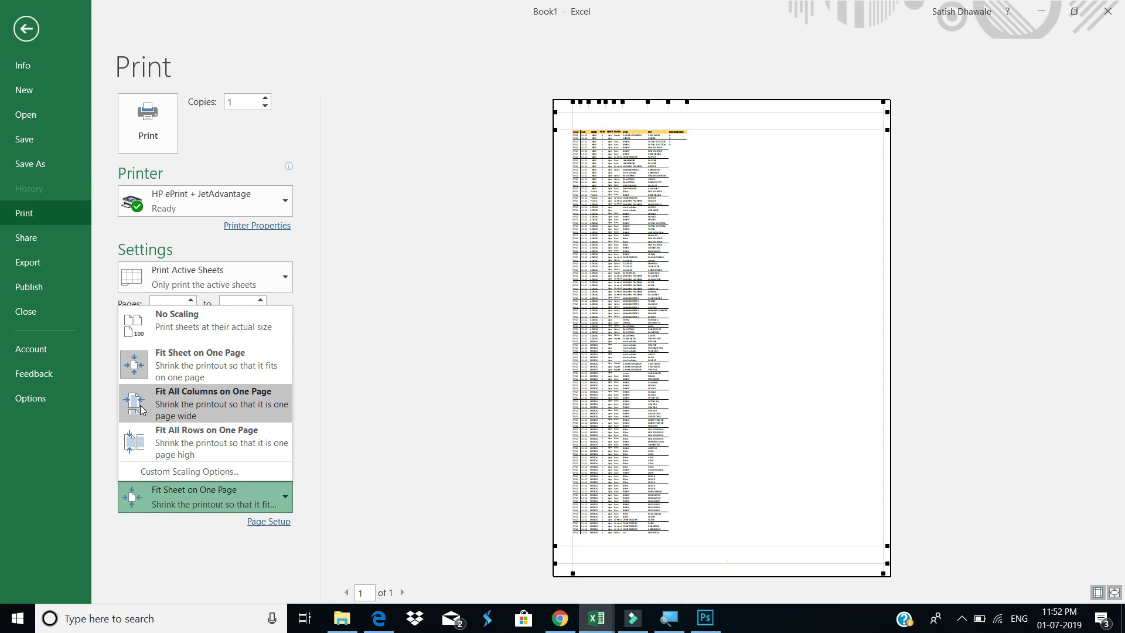
click(141, 409)
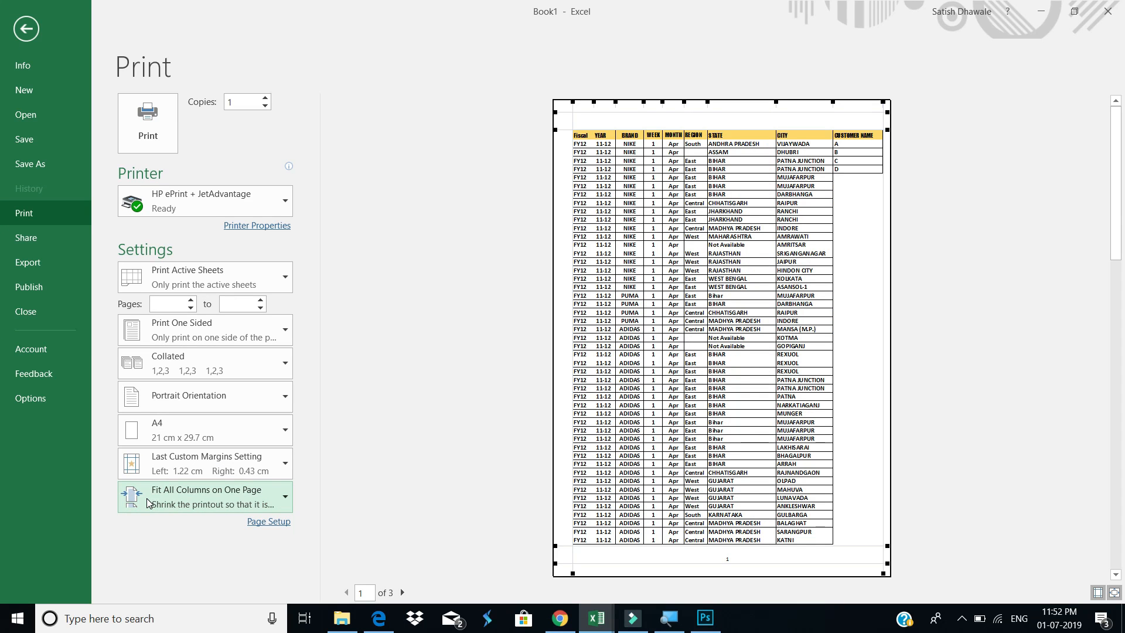
click(149, 503)
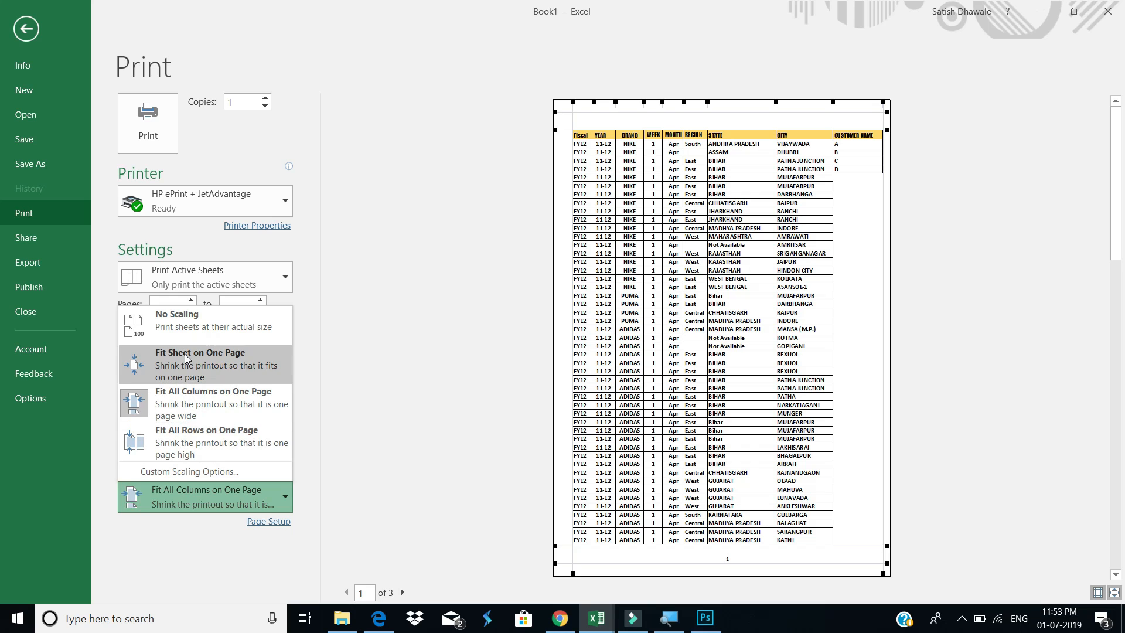
click(185, 438)
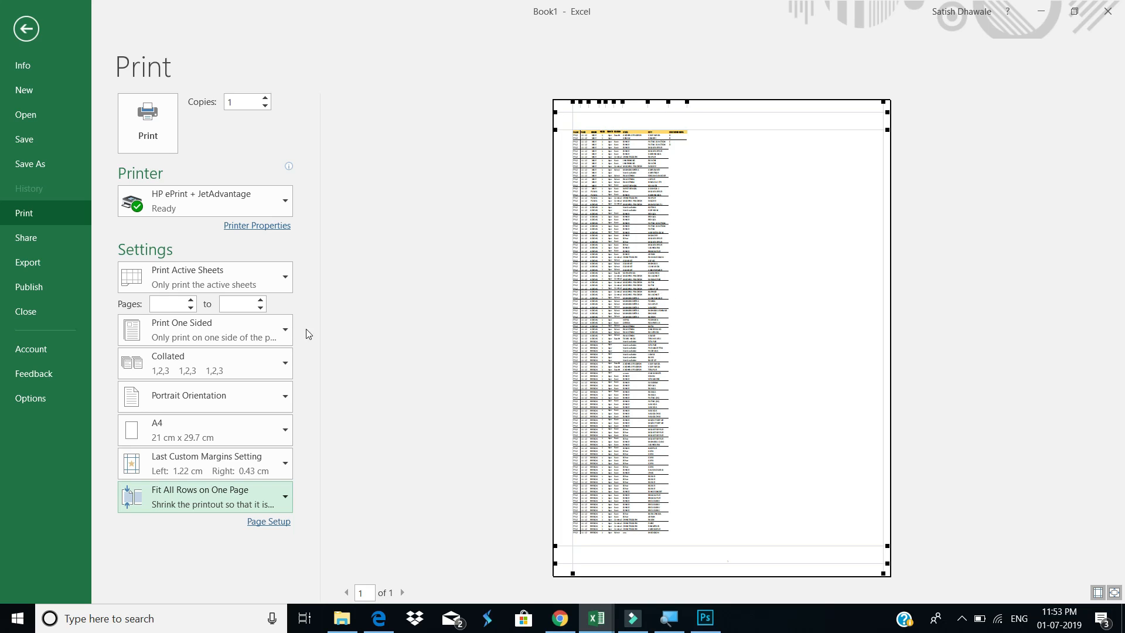
Set the print scaling back to No Scaling so the sheet prints at its actual size
click(180, 500)
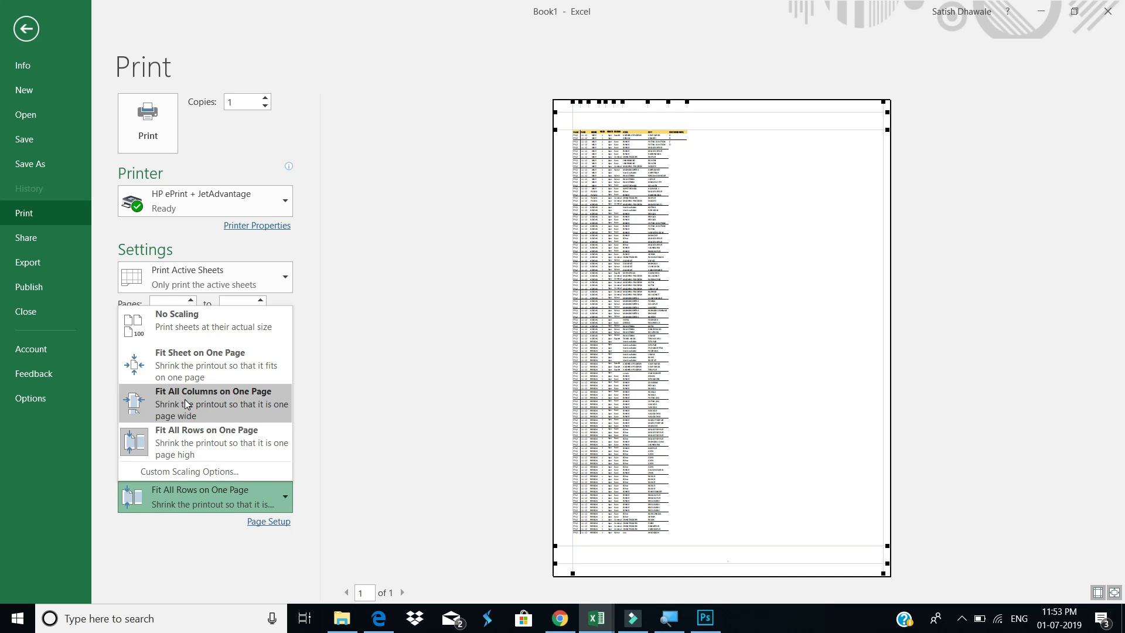
key(Escape)
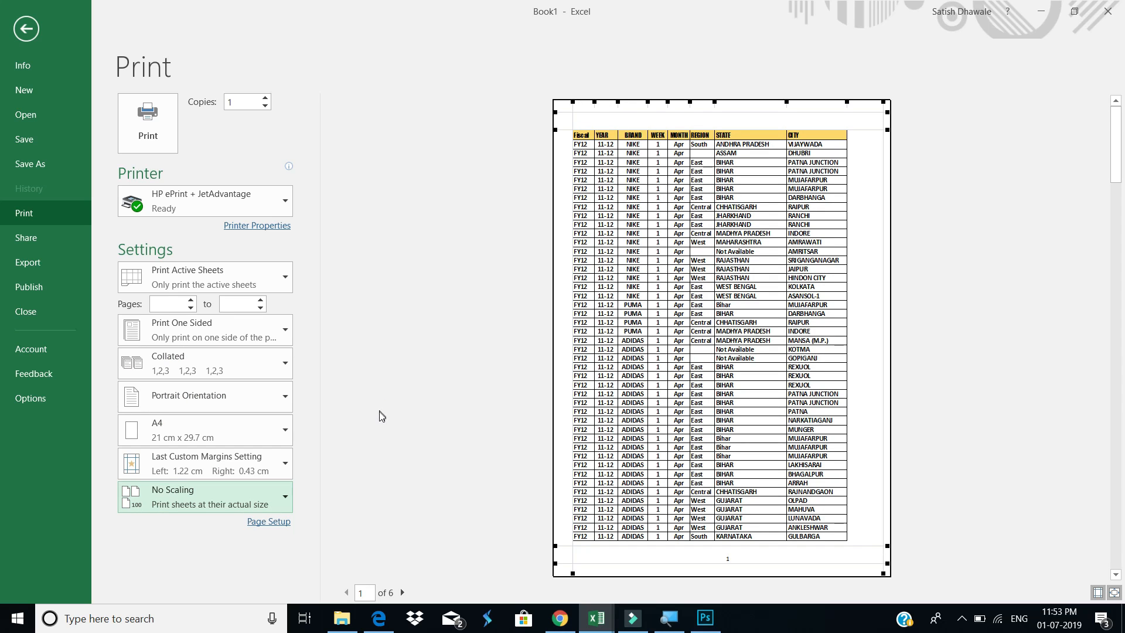
Switch the page to Landscape Orientation and slightly widen the CITY column in the print preview
click(223, 403)
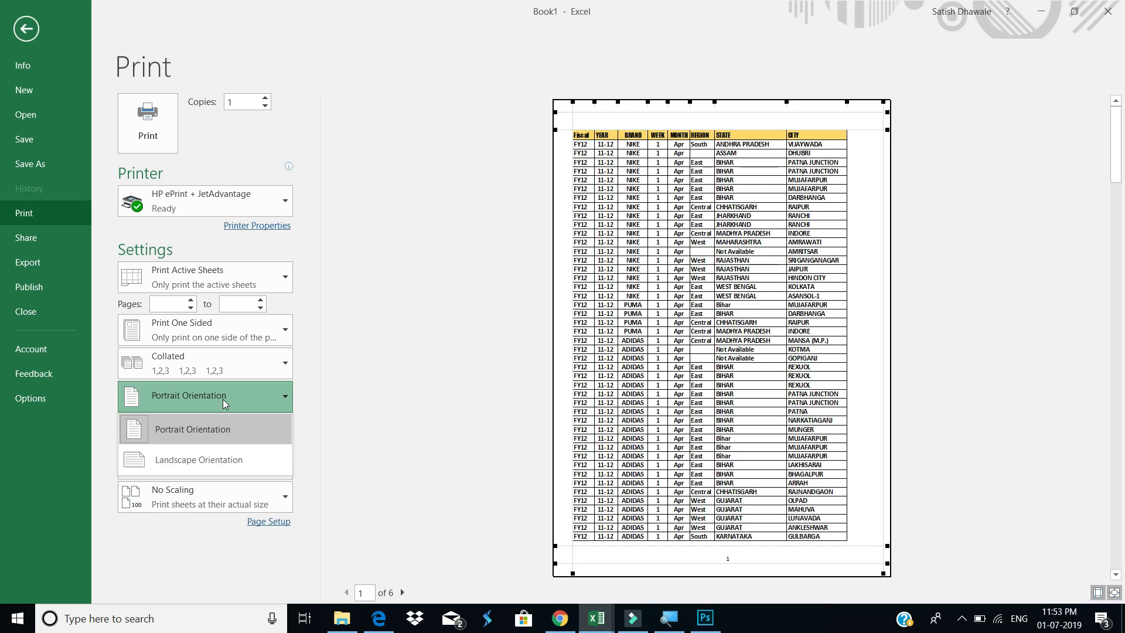
click(217, 466)
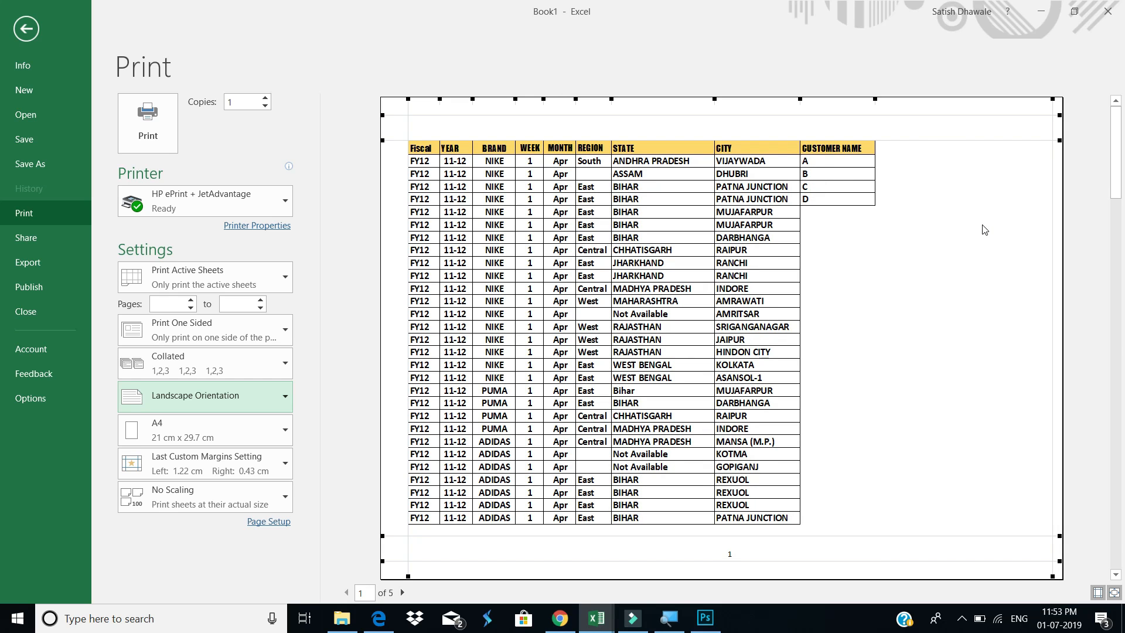
click(800, 101)
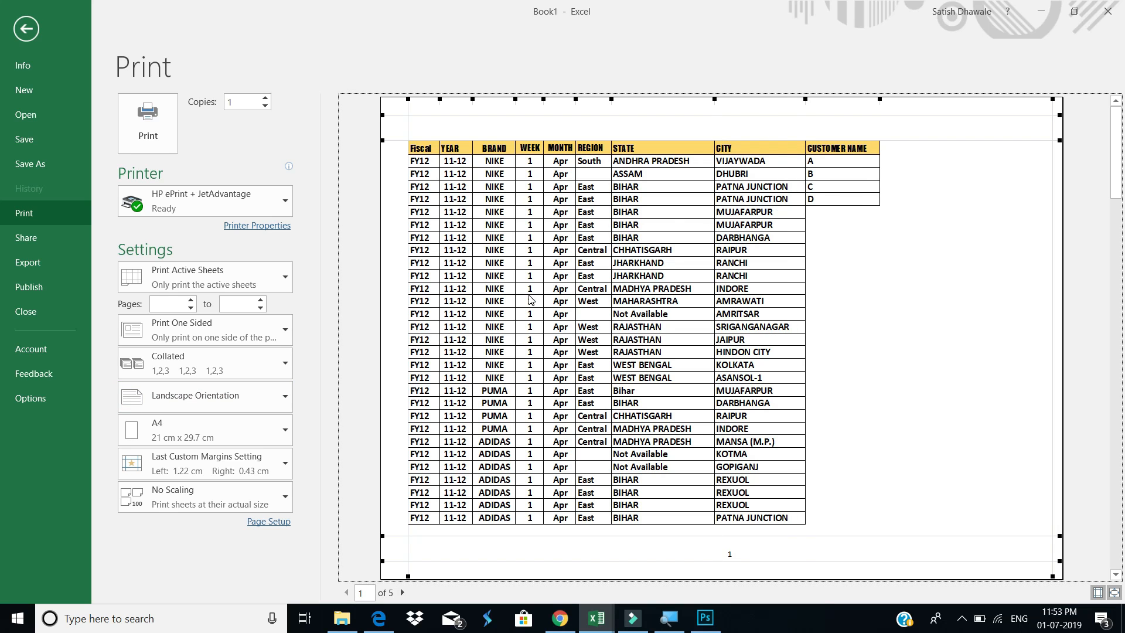
Return to the worksheet, select cell A1, and reopen the print preview
key(Escape)
click(404, 263)
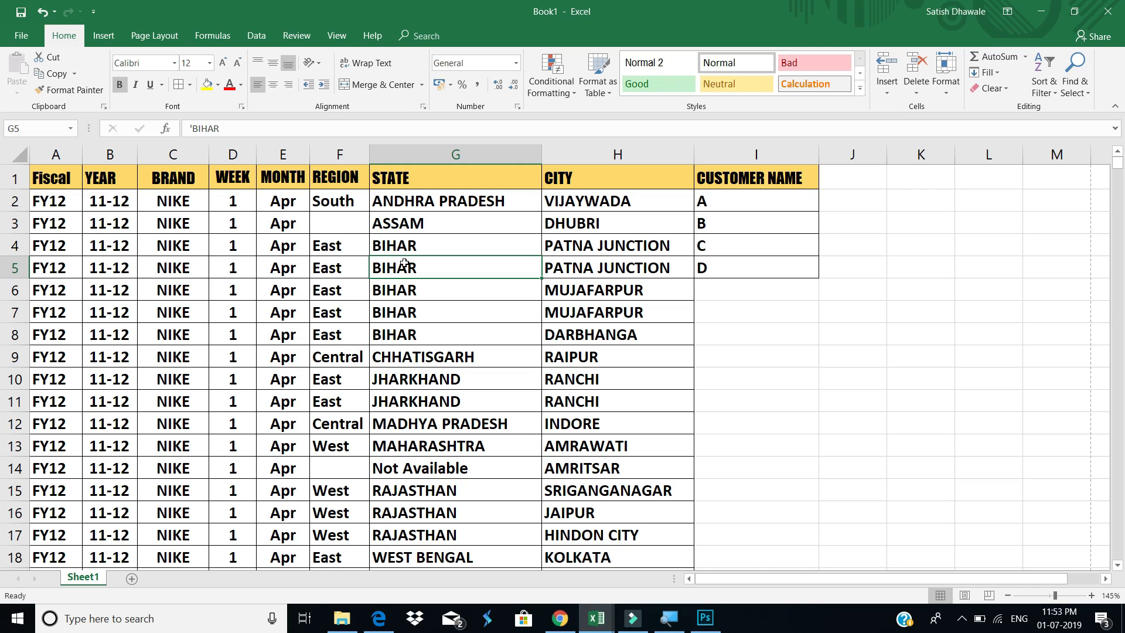
click(75, 181)
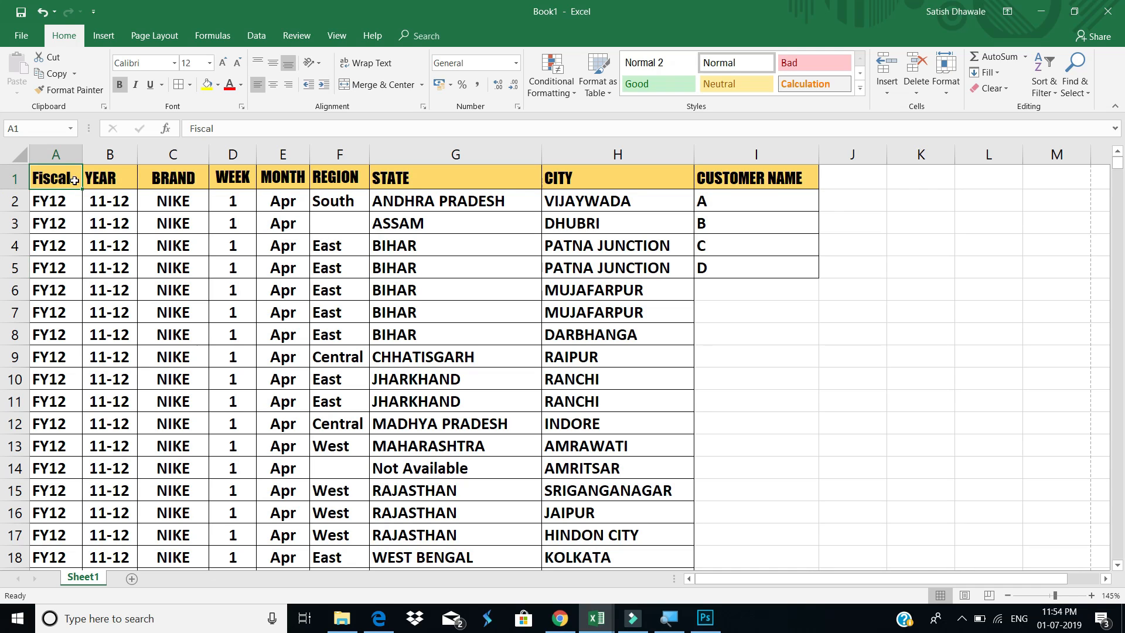
key(ctrl+p)
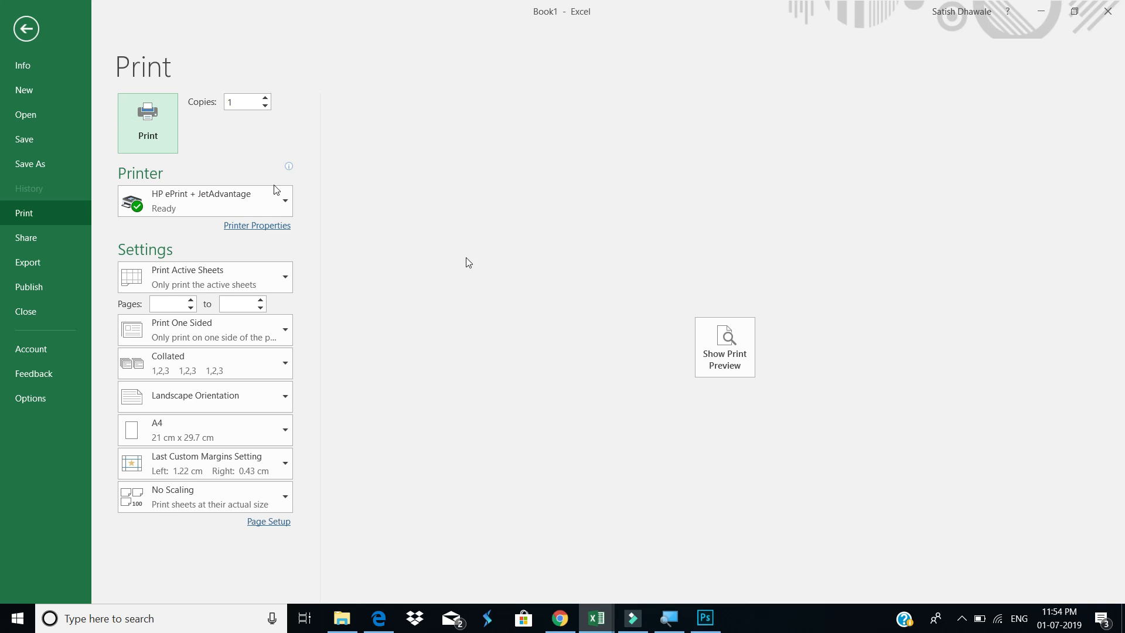
click(740, 354)
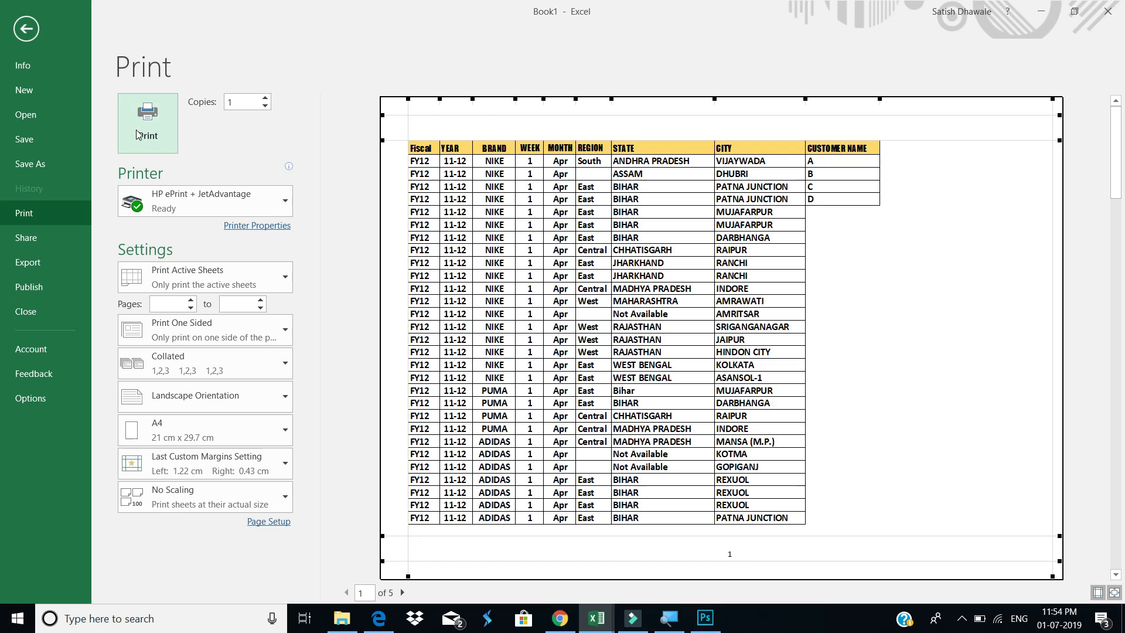
Set the number of print copies to 4
click(266, 98)
click(265, 98)
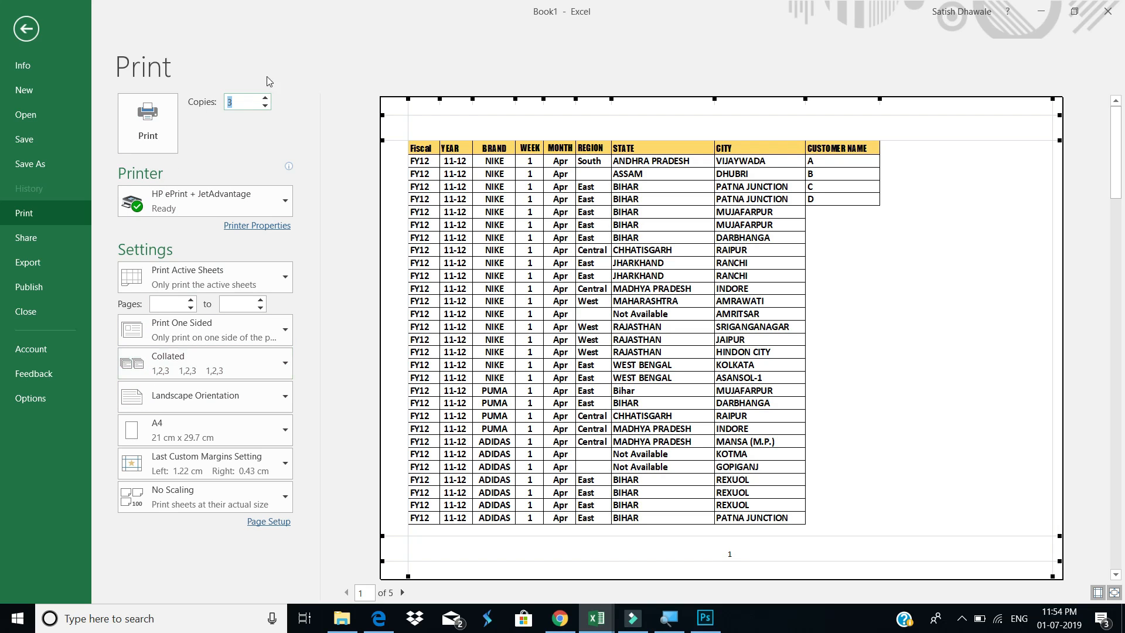
click(266, 98)
key(space)
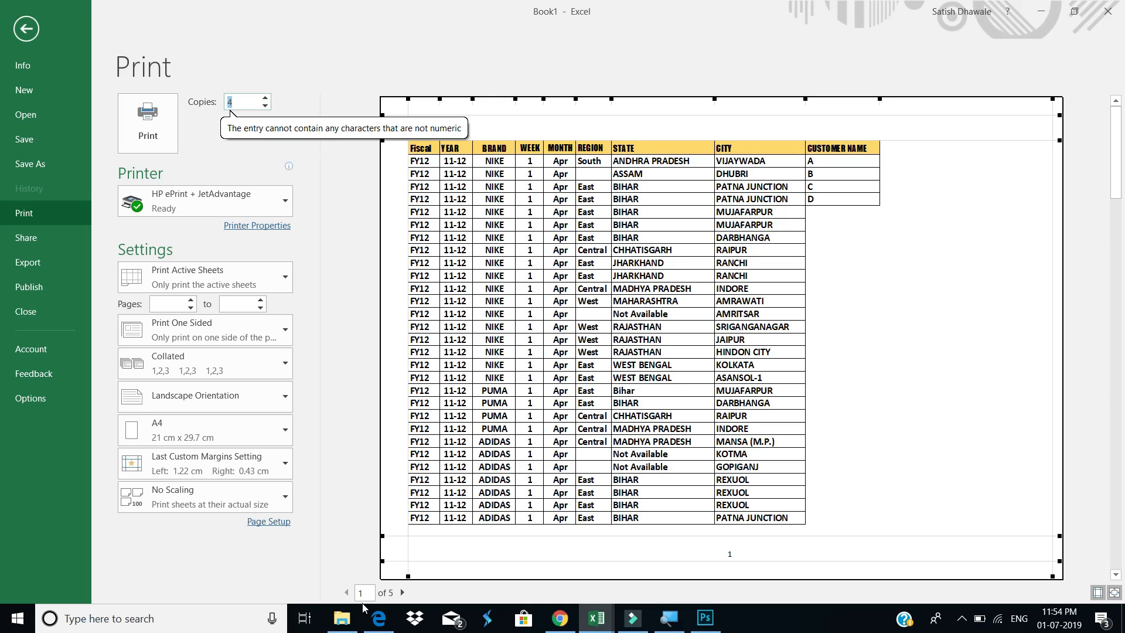
click(631, 419)
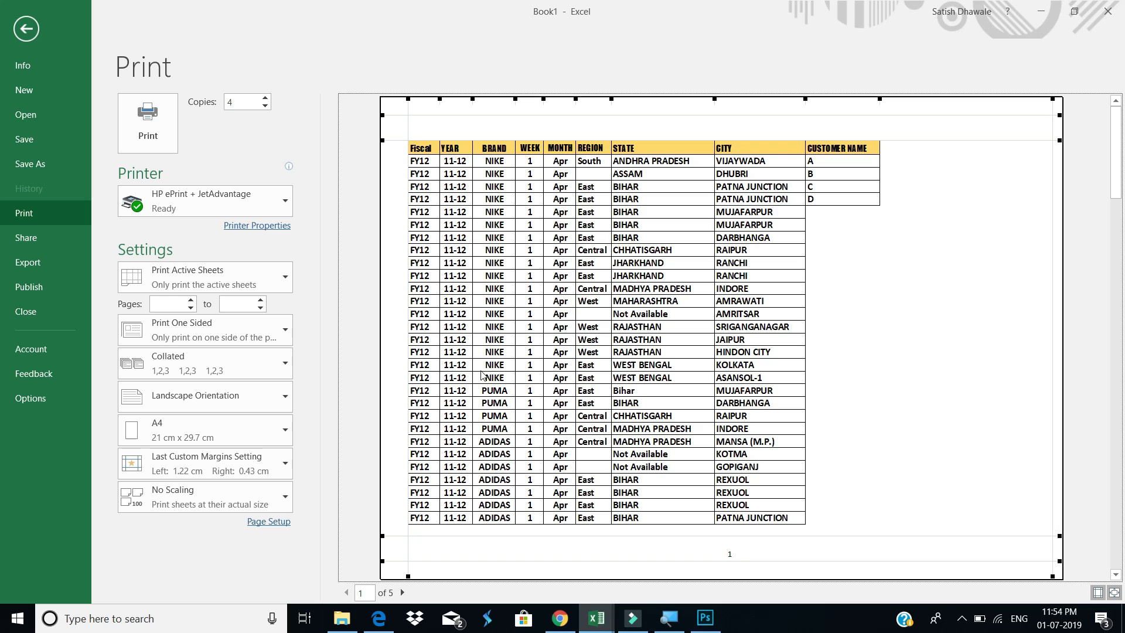
Page through the print preview to the last page and back to the first
click(402, 593)
click(402, 592)
click(402, 593)
click(402, 593)
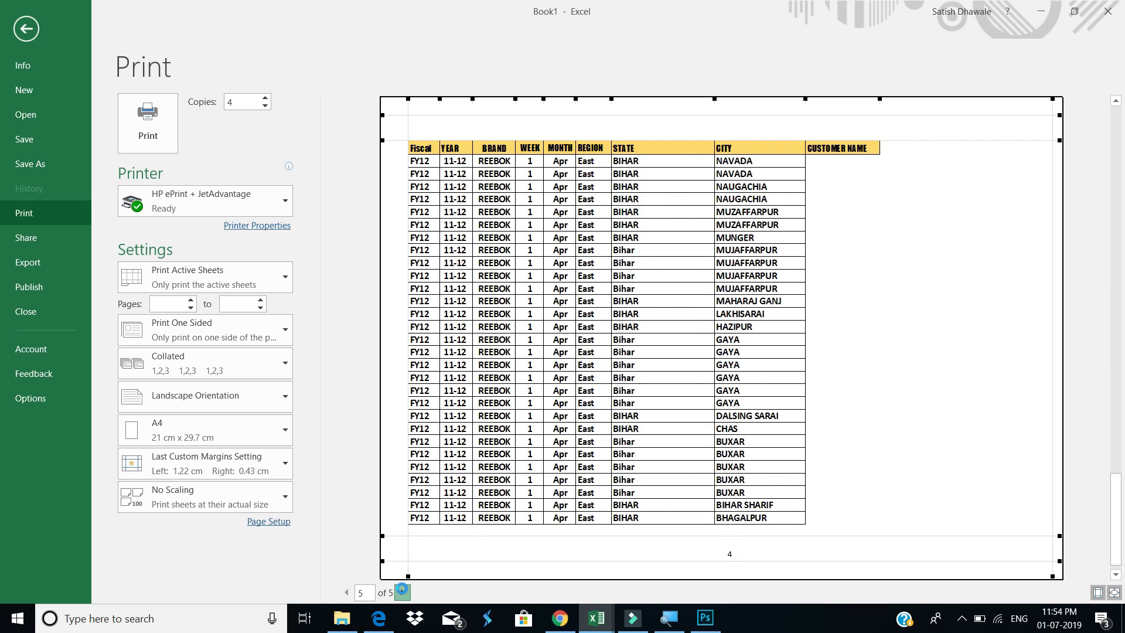
click(347, 593)
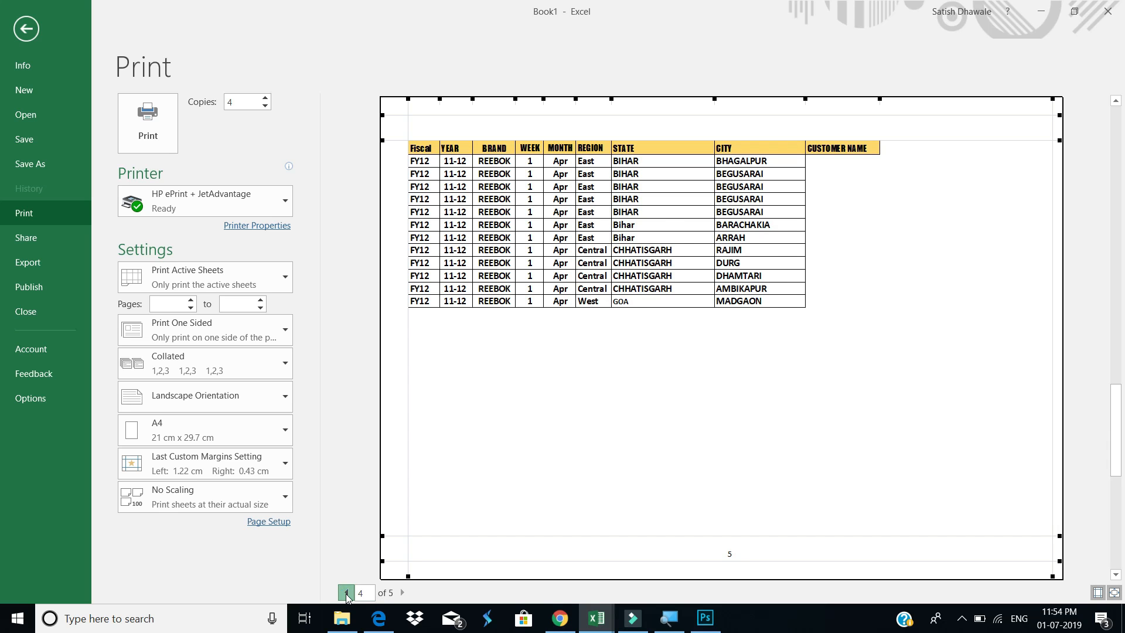
click(346, 593)
click(347, 592)
click(346, 592)
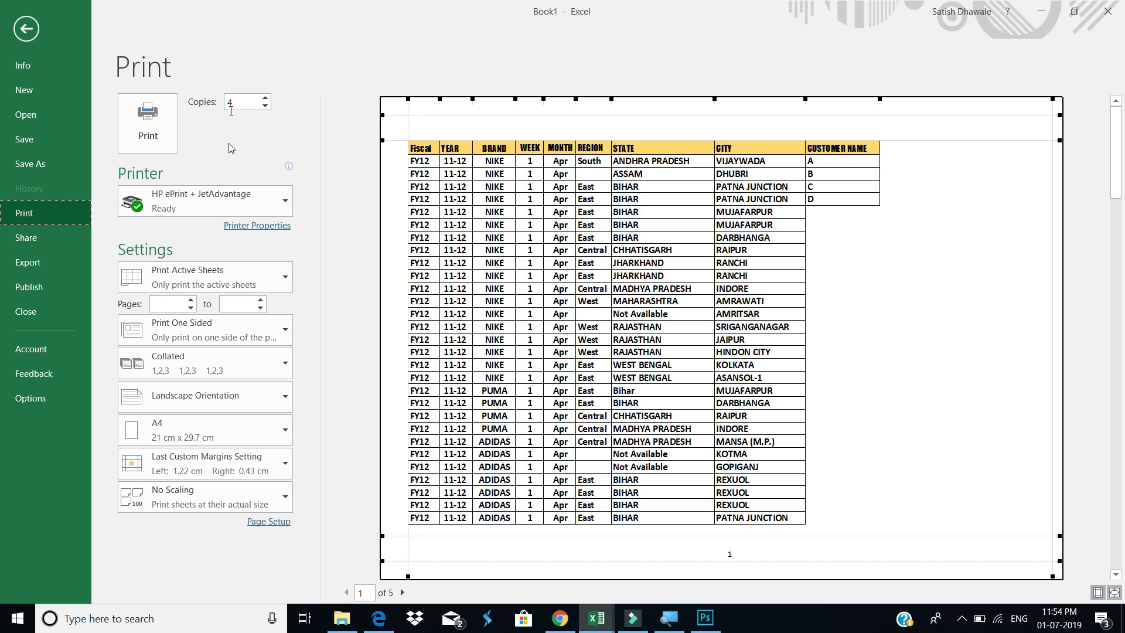
Compare the Collated and Uncollated print orders for the copies, keeping Collated
click(146, 375)
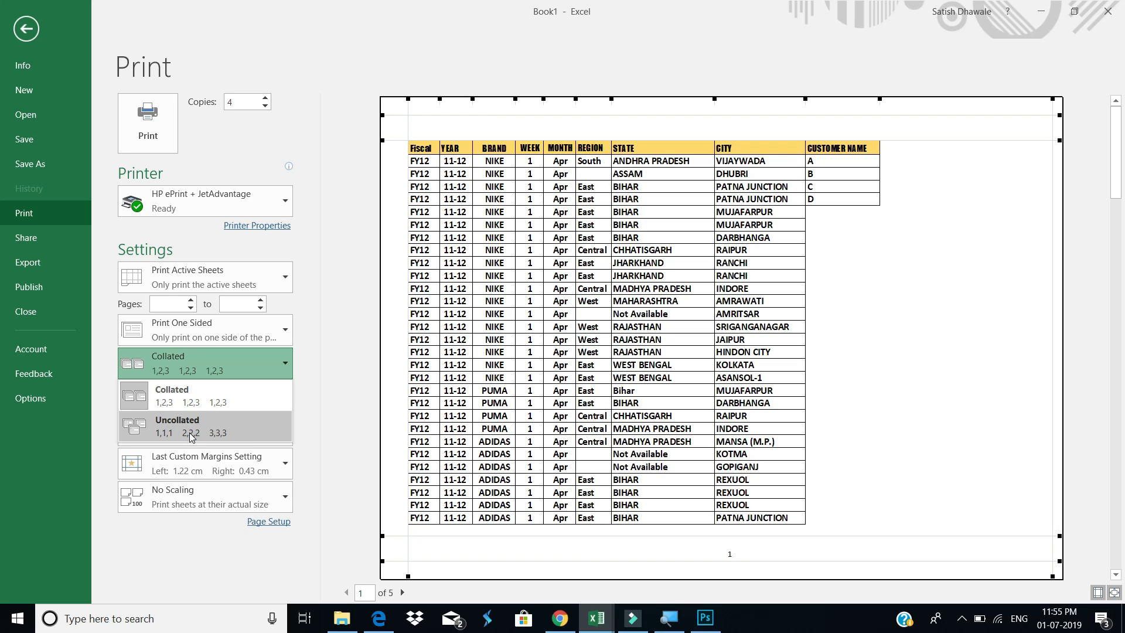
click(213, 392)
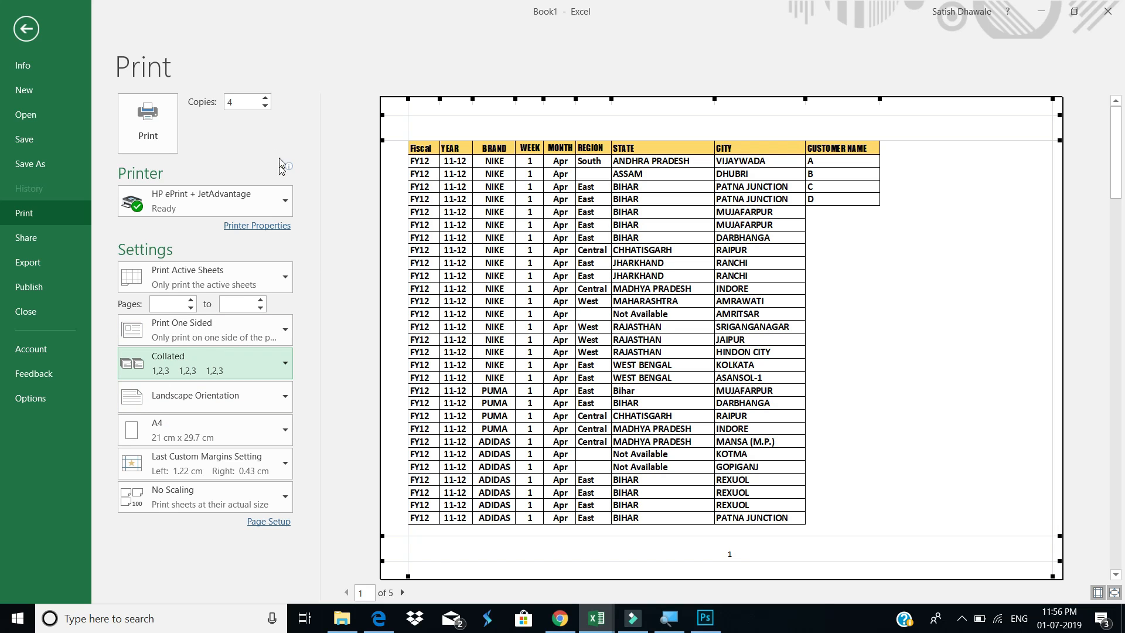
drag(244, 101, 222, 107)
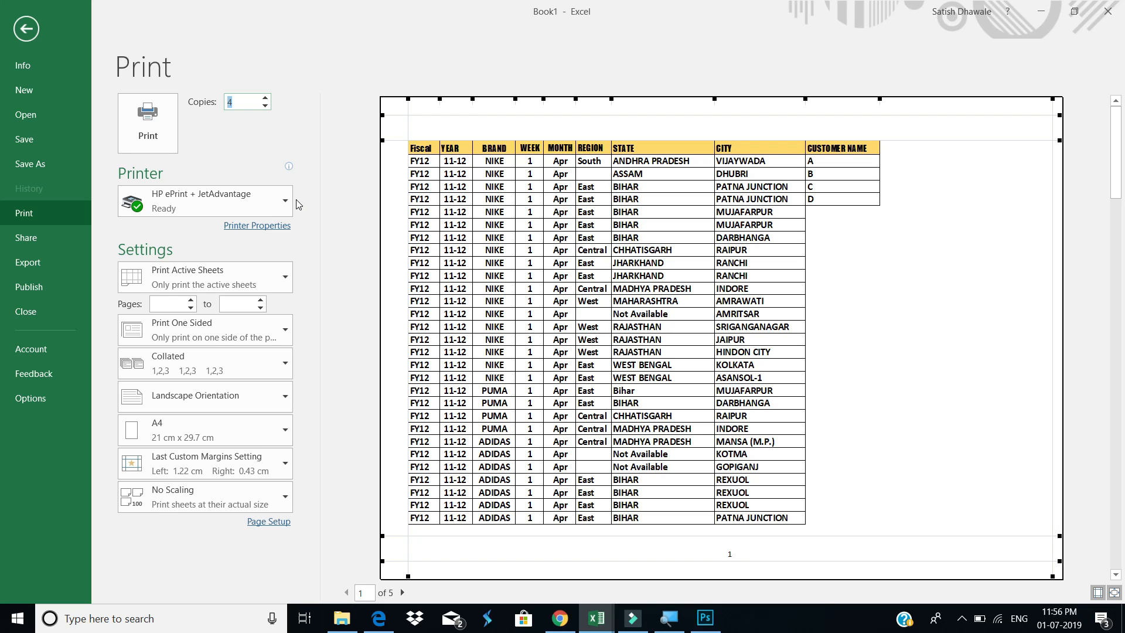
View the available printers and the choices for what to print, keeping HP ePrint + JetAdvantage and Print Active Sheets
click(257, 199)
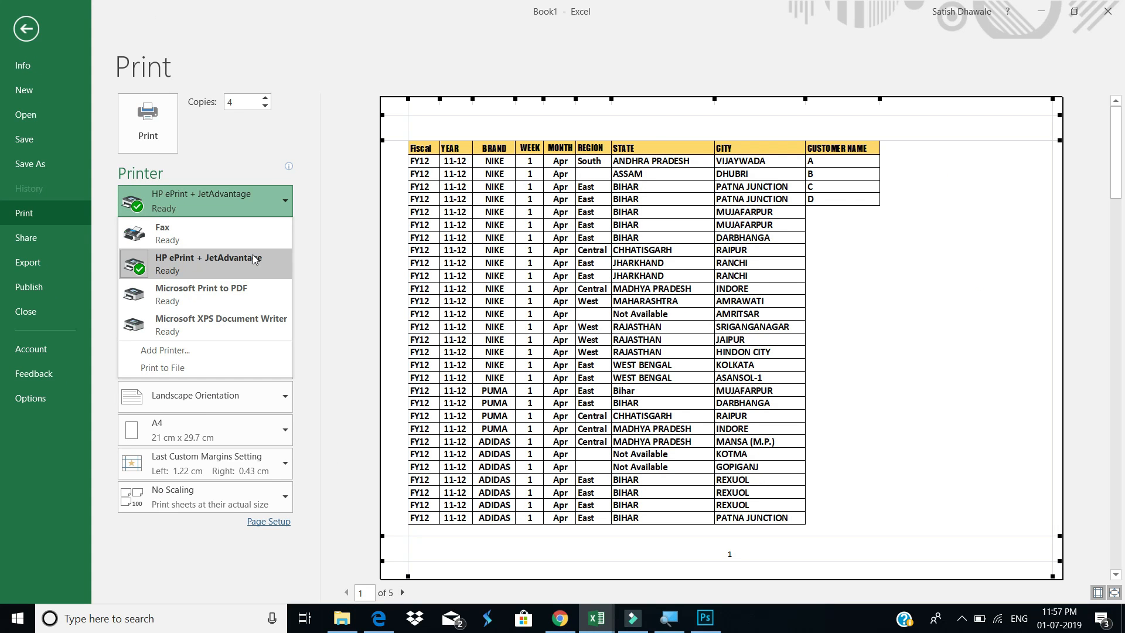
click(311, 266)
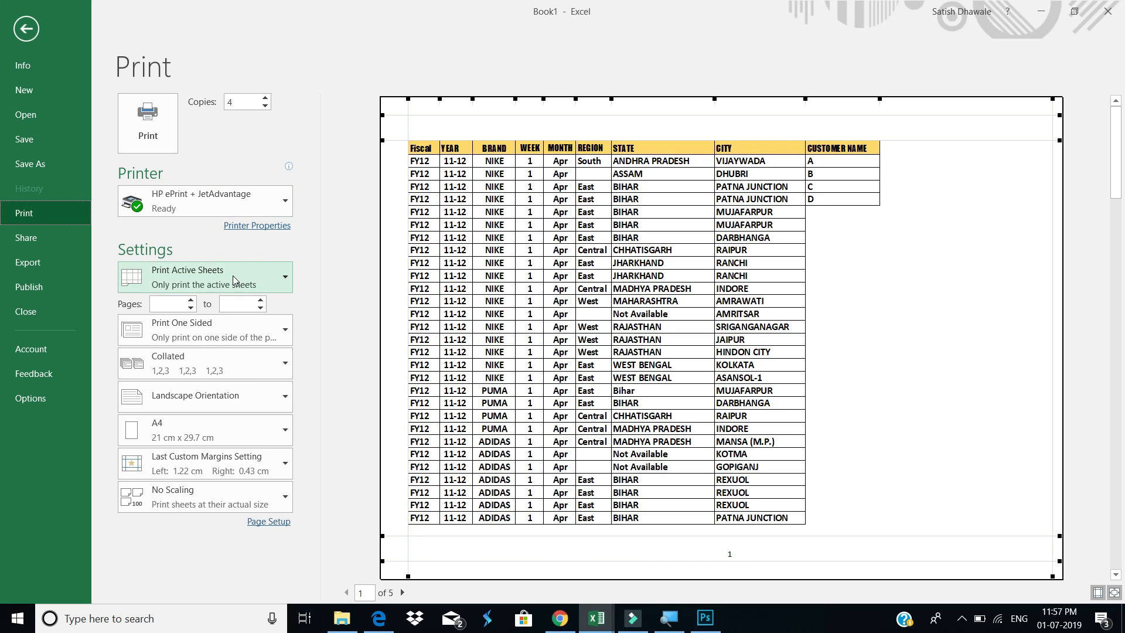
click(233, 276)
click(311, 281)
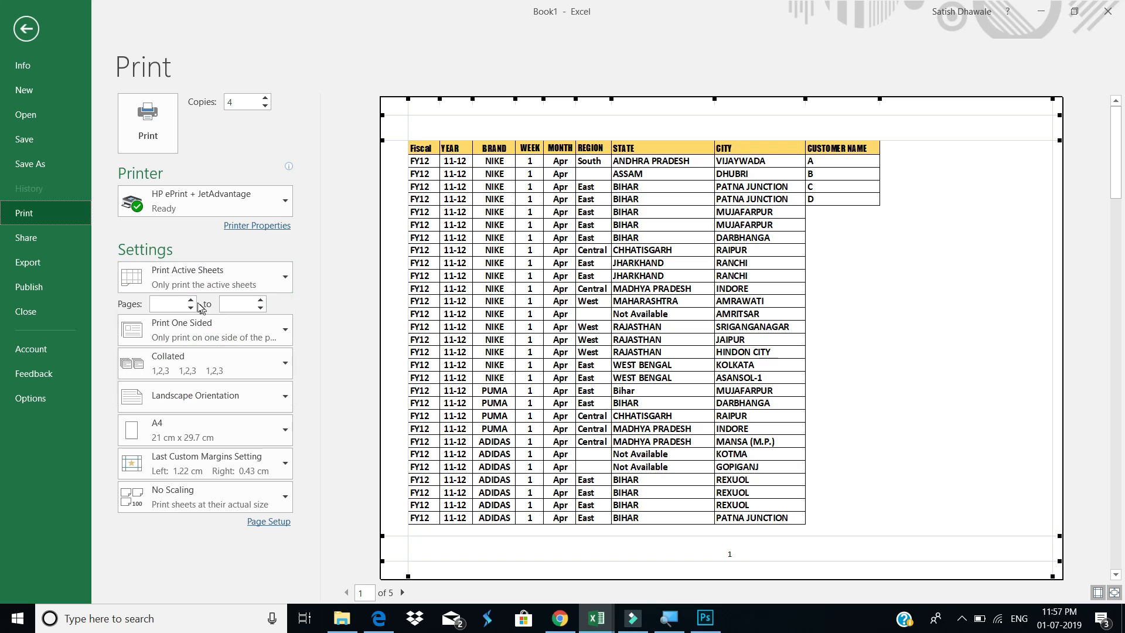
Try entering a print page range starting at page 2, and clear both page fields
click(172, 304)
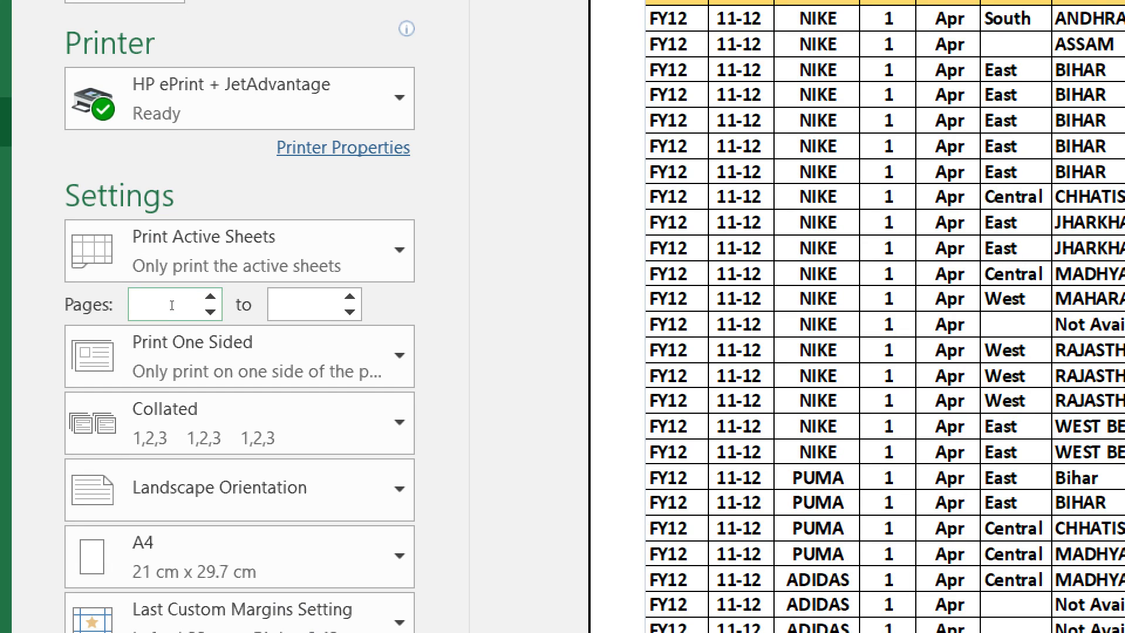
text(2)
key(Tab)
key(Up)
key(Up)
key(Up)
key(BackSpace)
double_click(153, 305)
key(BackSpace)
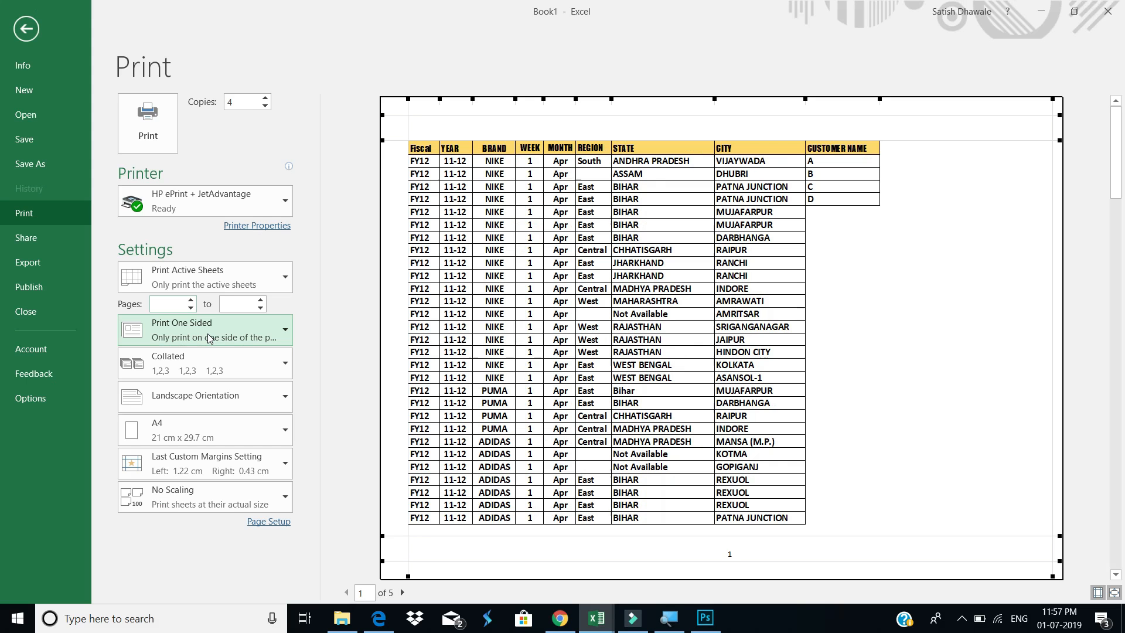
Examine the one-sided and both-sides printing choices, including long-edge and short-edge flipping, keeping Print One Sided
click(210, 339)
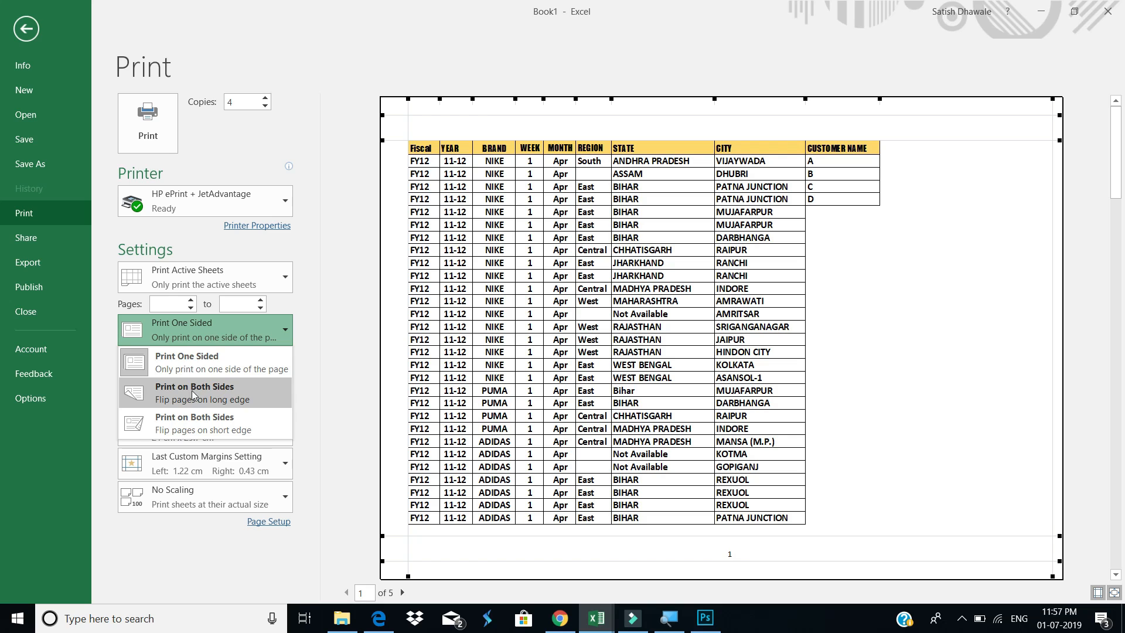
click(189, 368)
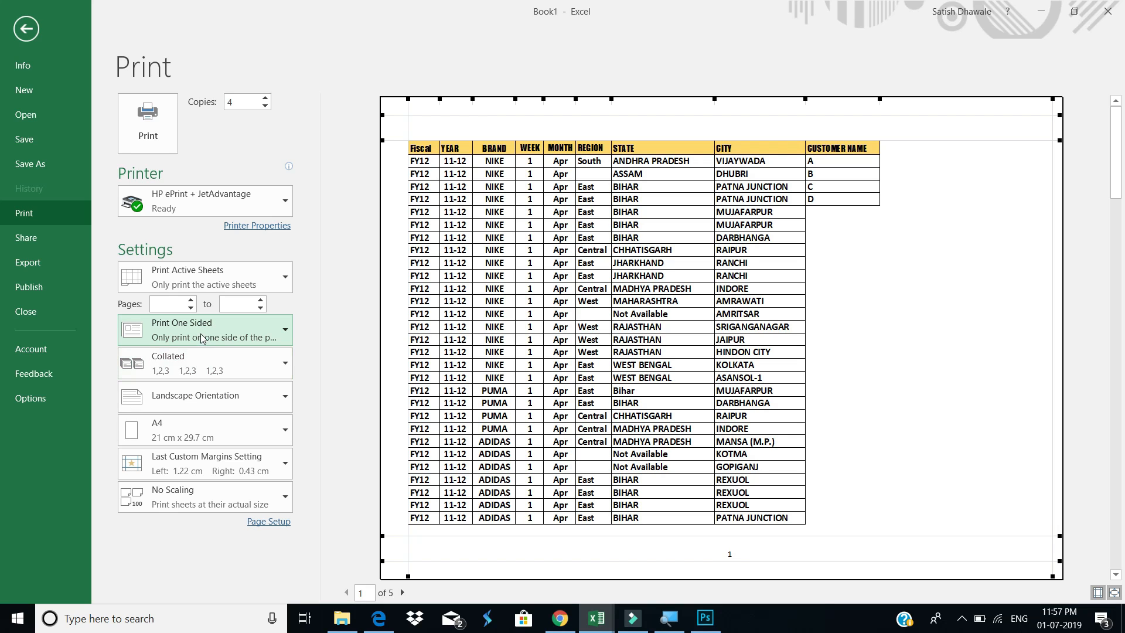
click(233, 339)
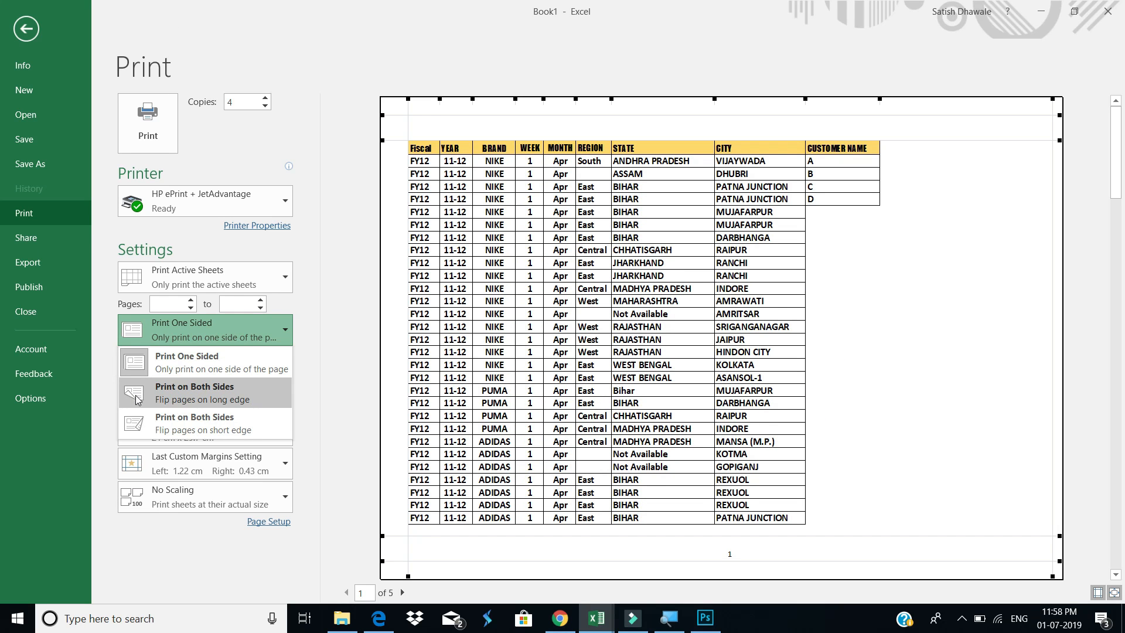
click(170, 396)
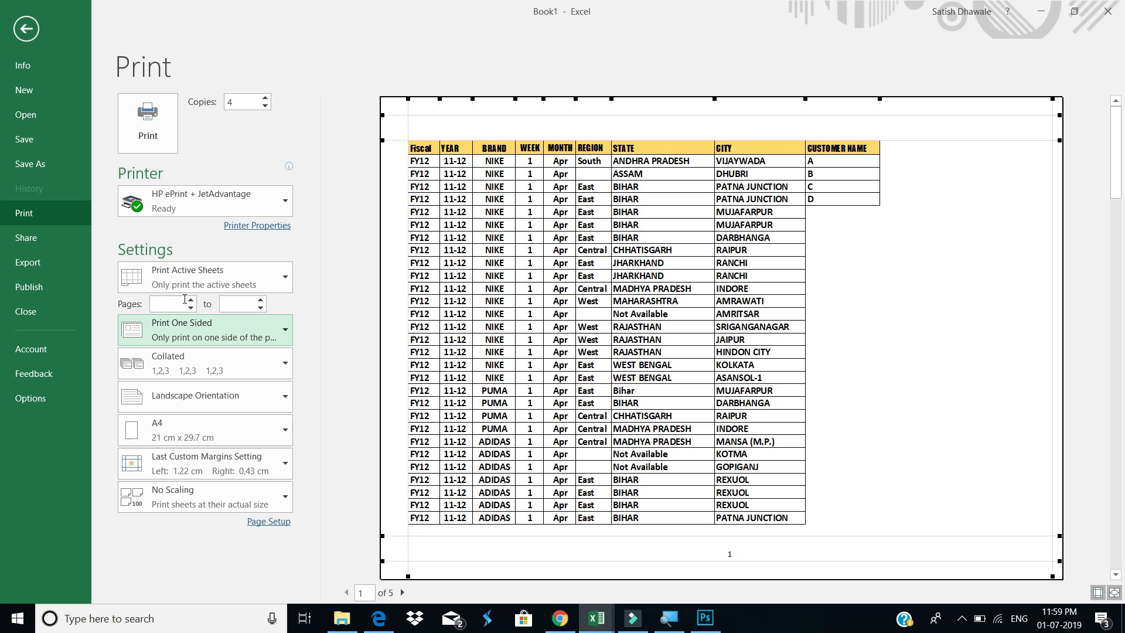
click(214, 281)
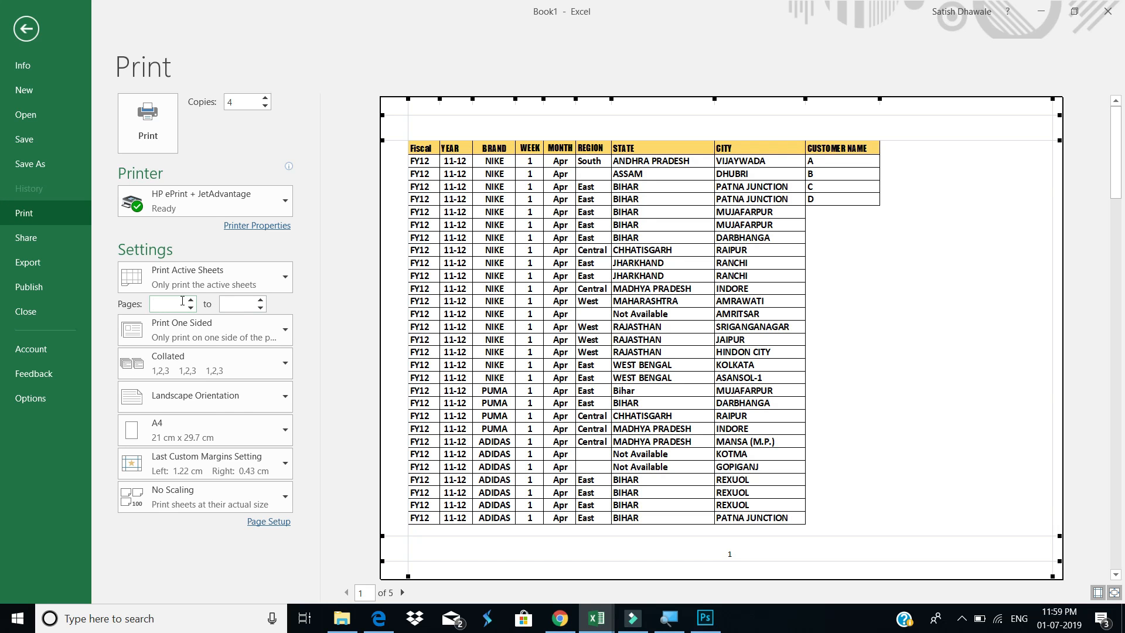
click(207, 329)
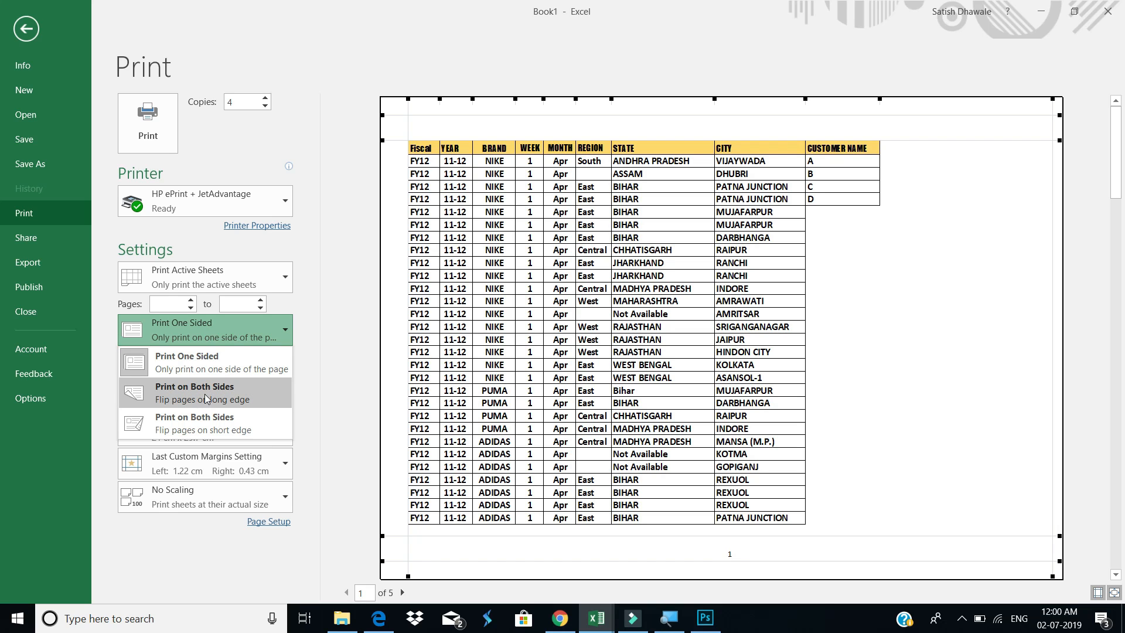
key(Escape)
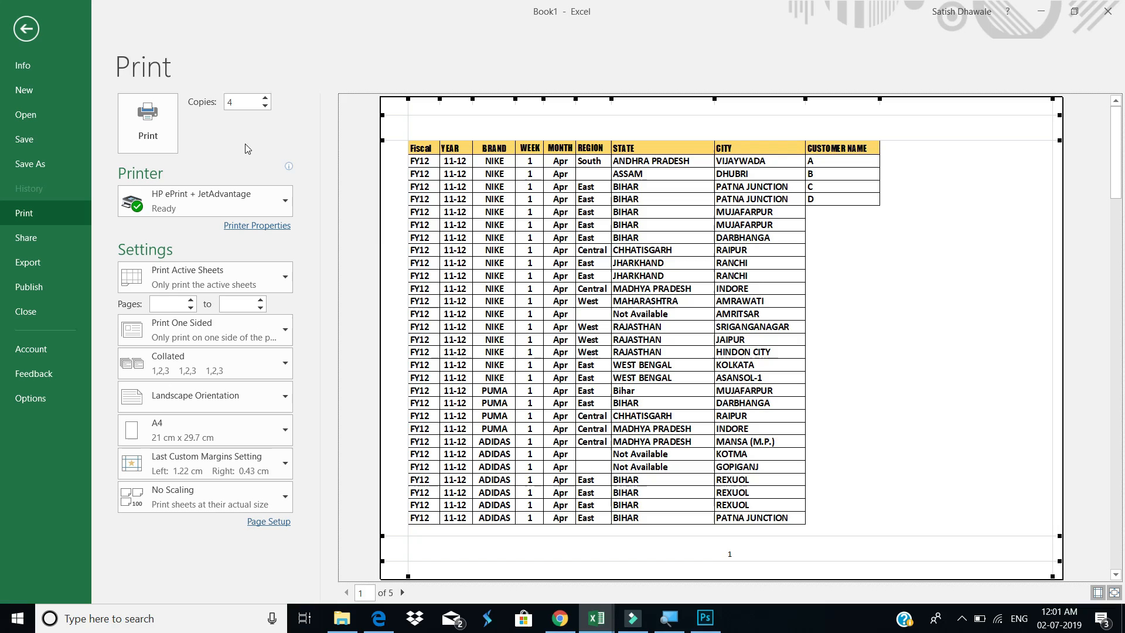